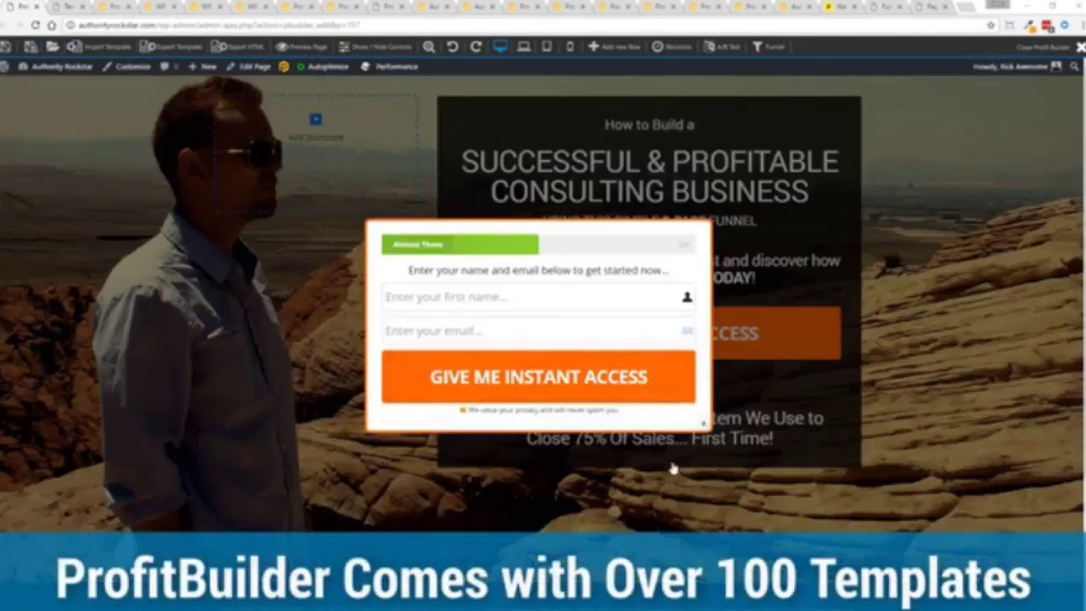
# Step: Test the opt-in popup open and closed, then open the Consulting Business headline's heading settings
pyautogui.click(704, 426)
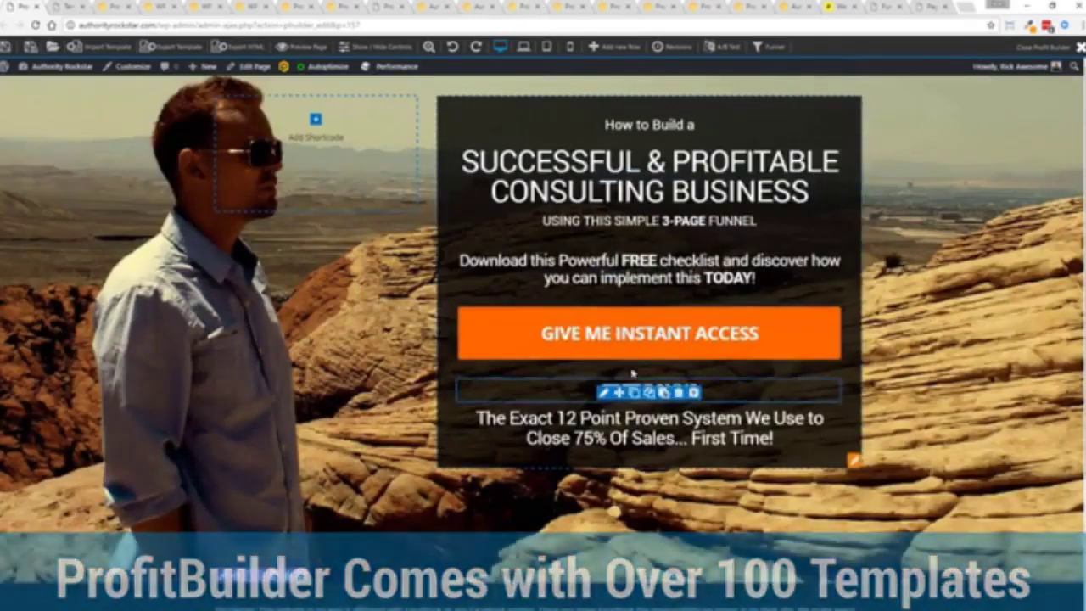
pyautogui.click(545, 334)
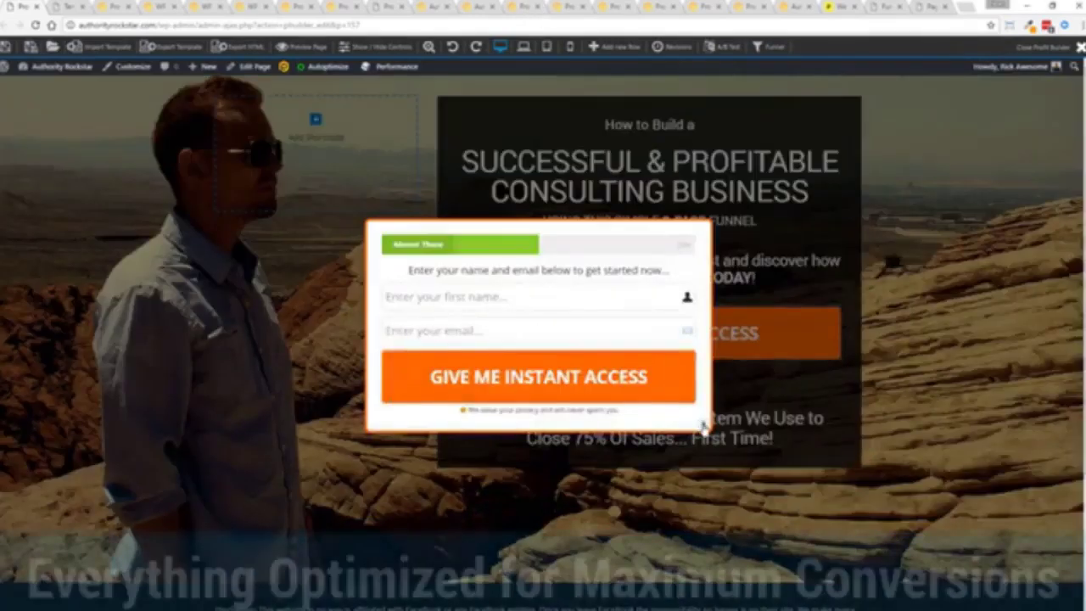
pyautogui.click(698, 424)
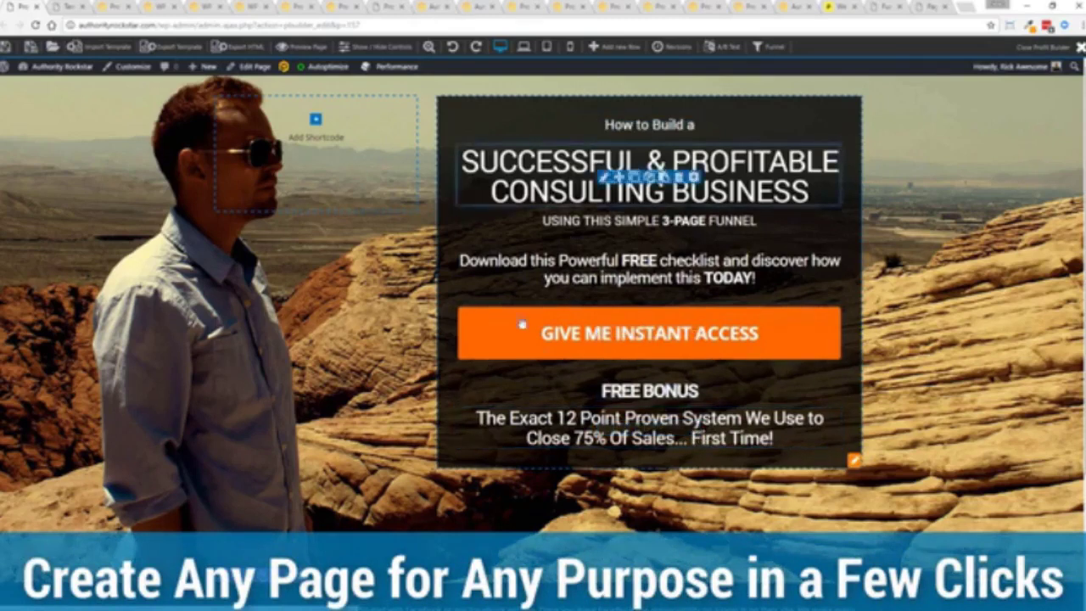
pyautogui.moveTo(594, 389)
pyautogui.mouseDown()
pyautogui.moveTo(632, 268)
pyautogui.moveTo(611, 187)
pyautogui.mouseUp()
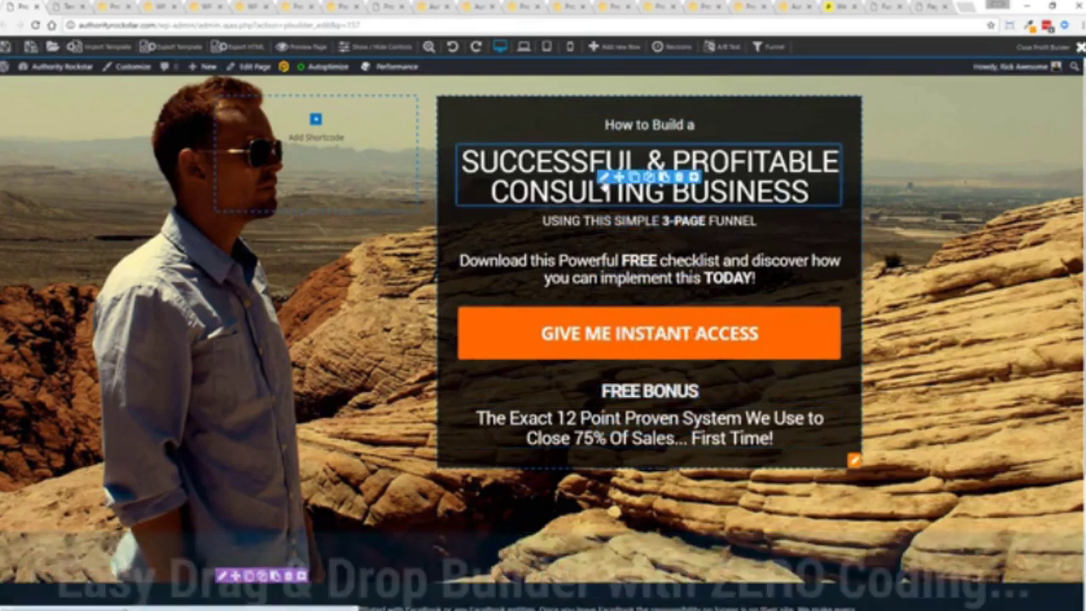
pyautogui.click(603, 176)
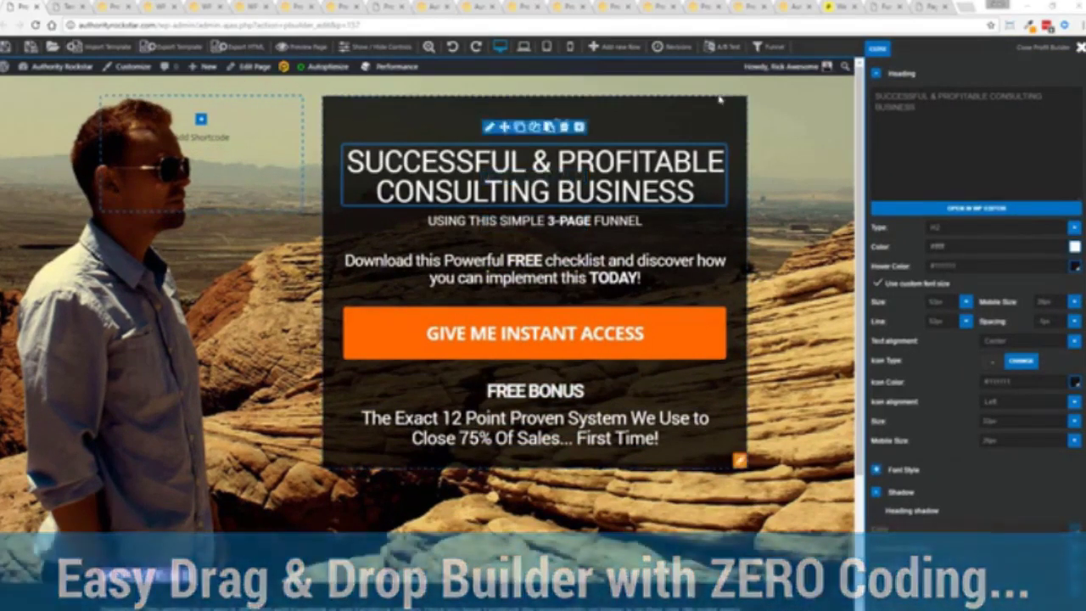
# Step: Retitle the headline 'SUCCESSFUL & PROFITABLE MARKETING AGENCY' and edit the subheading to end 'Closing System'
pyautogui.write('SUCCESSFUL & PROFITABLE MARKETING AGENCY')
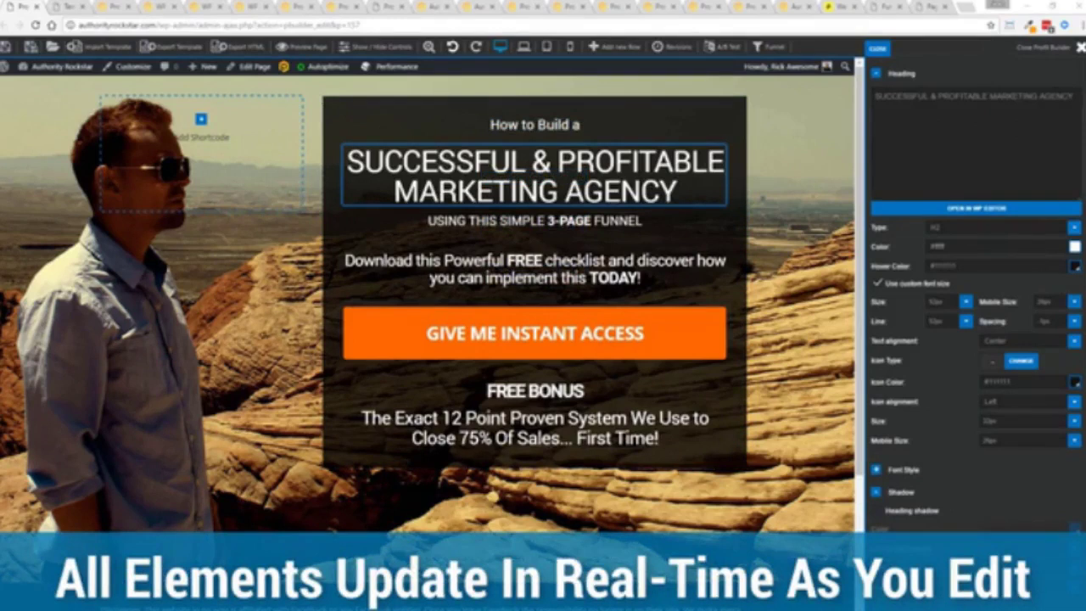
pyautogui.click(535, 221)
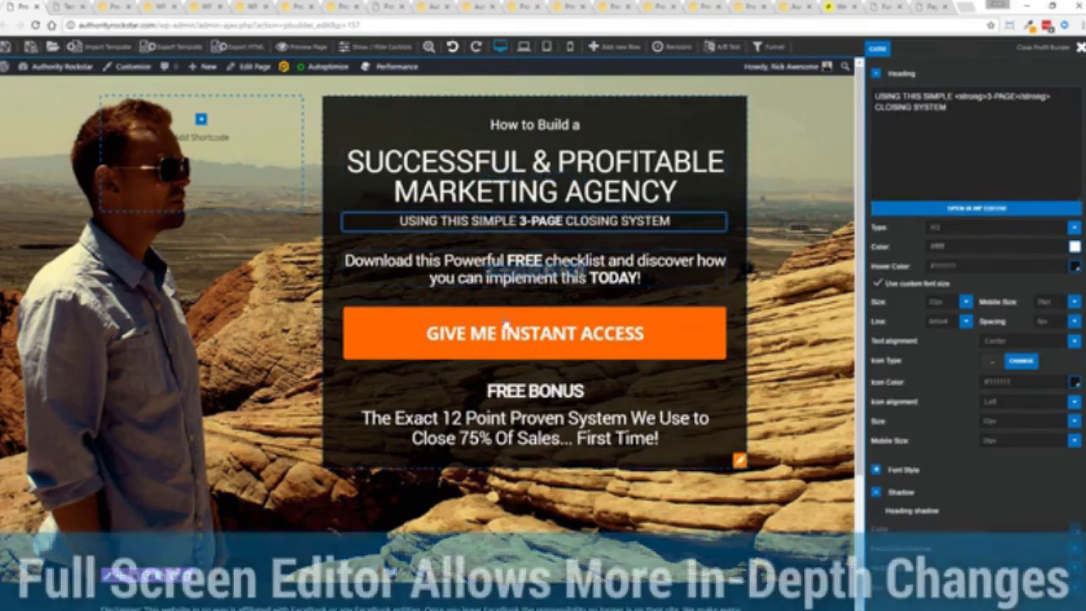
pyautogui.click(944, 208)
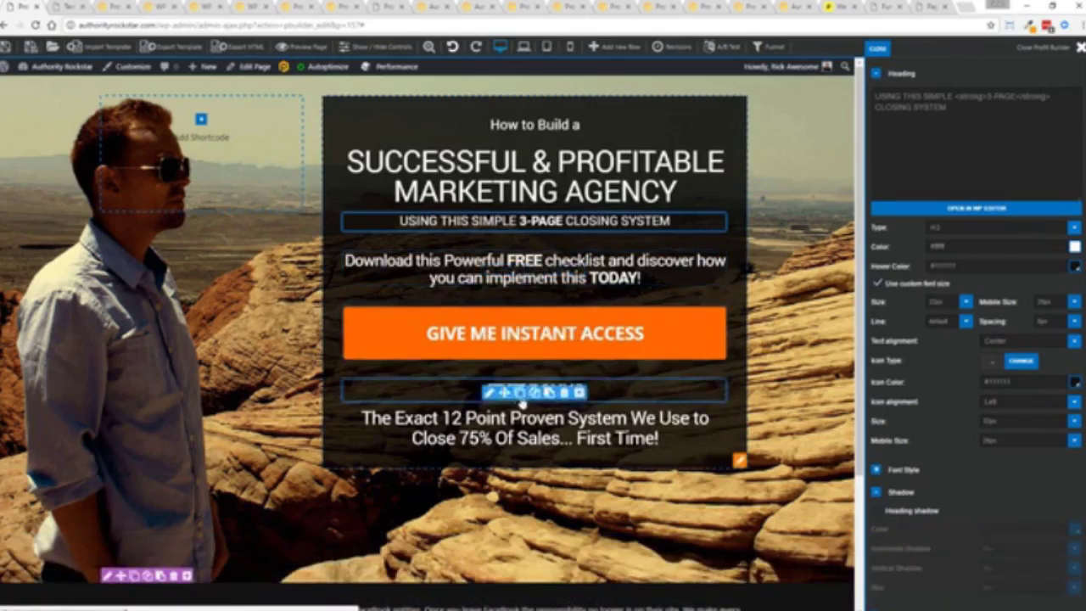
# Step: Clone the FREE BONUS heading, then delete the duplicate copy
pyautogui.moveTo(514, 399)
pyautogui.mouseDown()
pyautogui.moveTo(504, 244)
pyautogui.moveTo(499, 392)
pyautogui.moveTo(517, 390)
pyautogui.mouseUp()
pyautogui.click(520, 387)
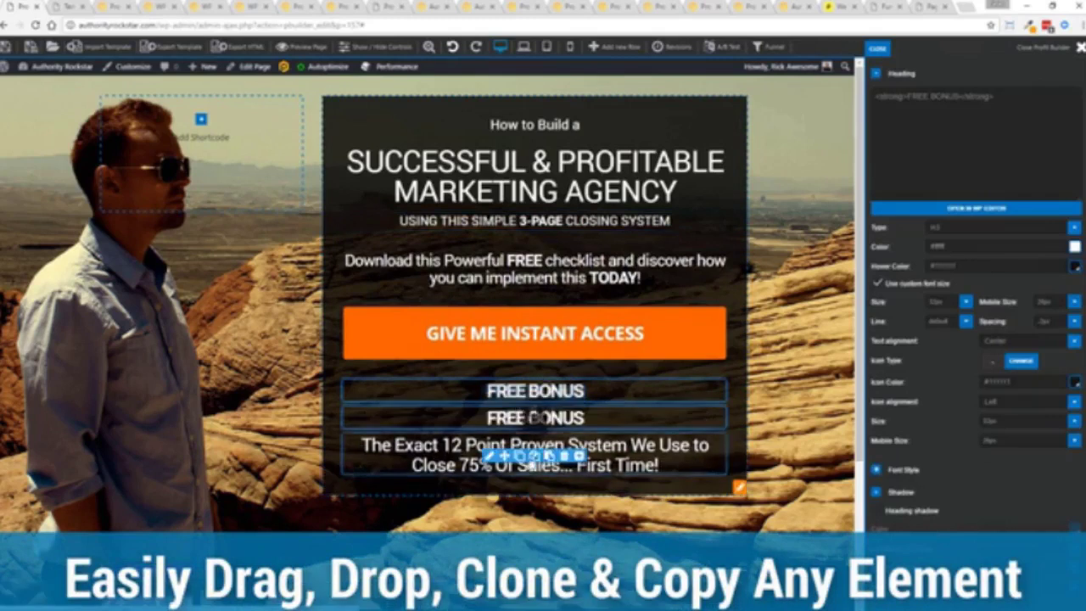
pyautogui.click(564, 419)
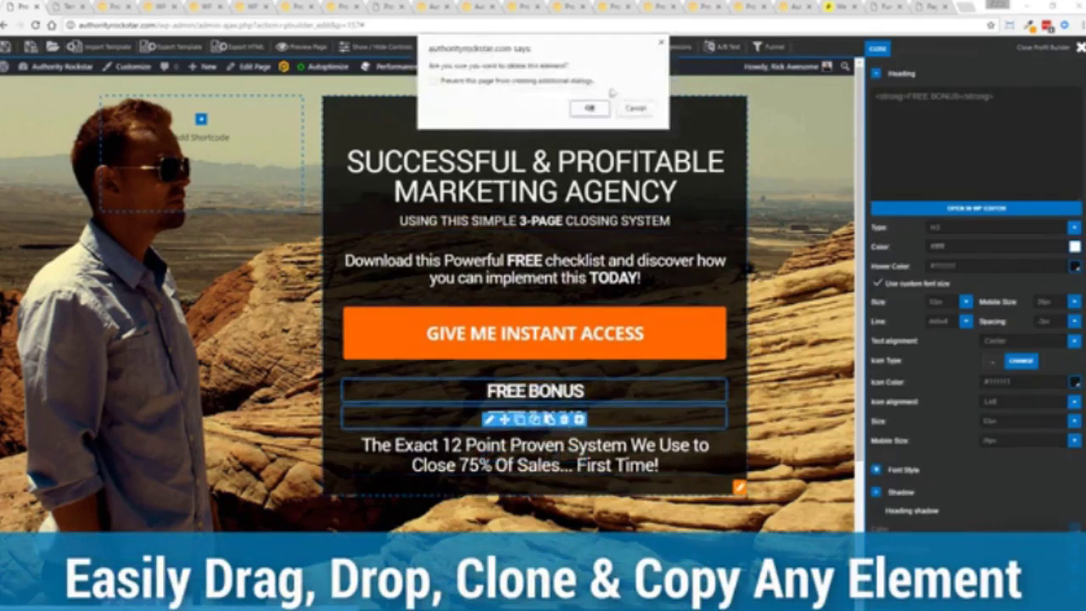
pyautogui.click(589, 108)
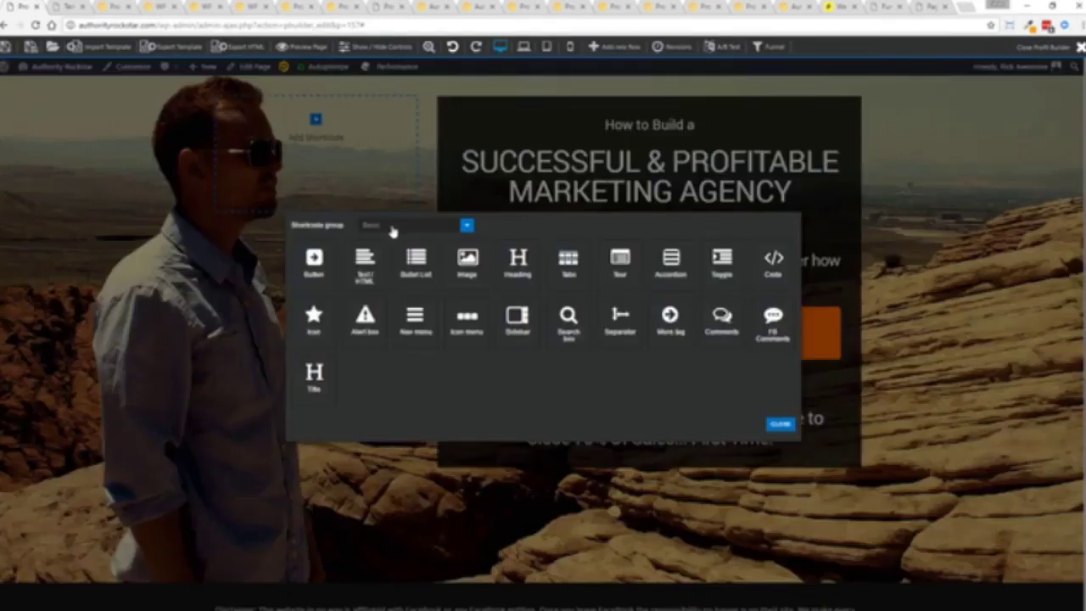
# Step: Add a Custom Video element under 'How to Build a', set it to Youtube / Vimeo, then delete it
pyautogui.click(393, 227)
pyautogui.click(381, 280)
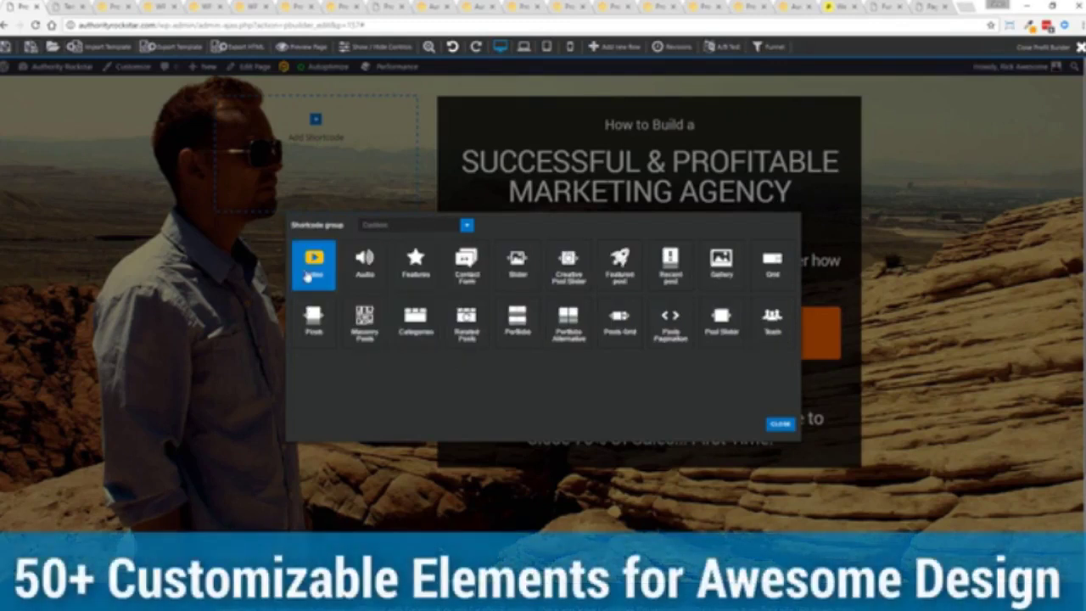
pyautogui.click(312, 270)
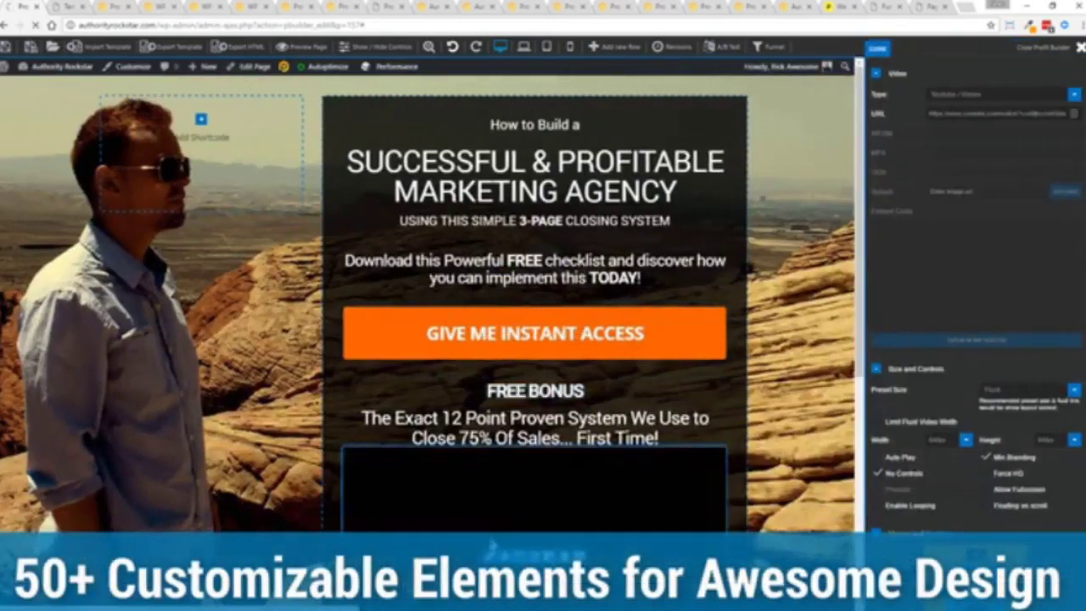
pyautogui.moveTo(535, 488); pyautogui.dragTo(540, 350)
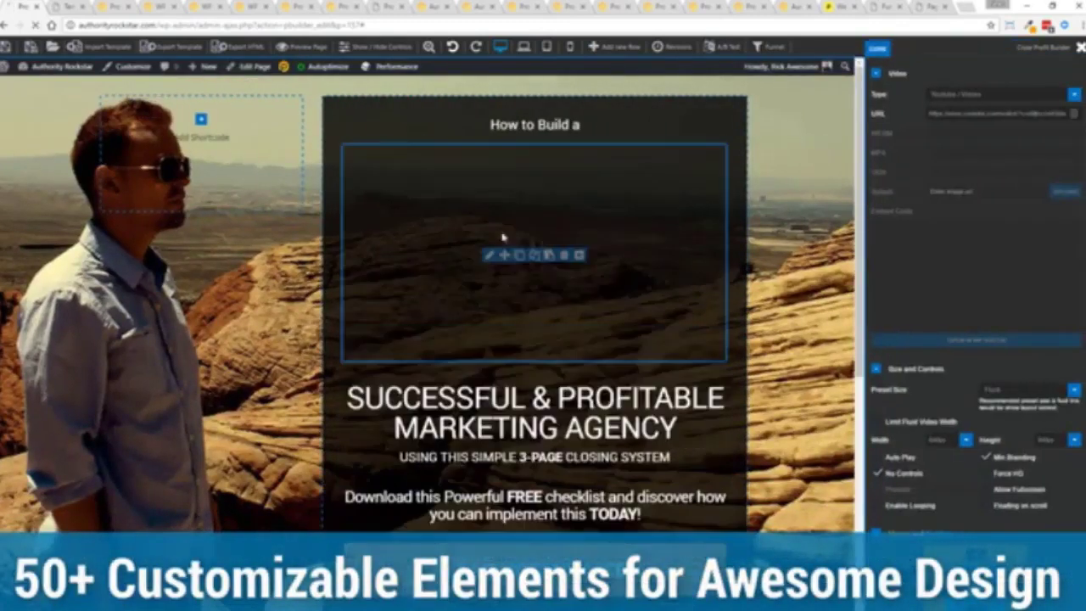
pyautogui.click(957, 95)
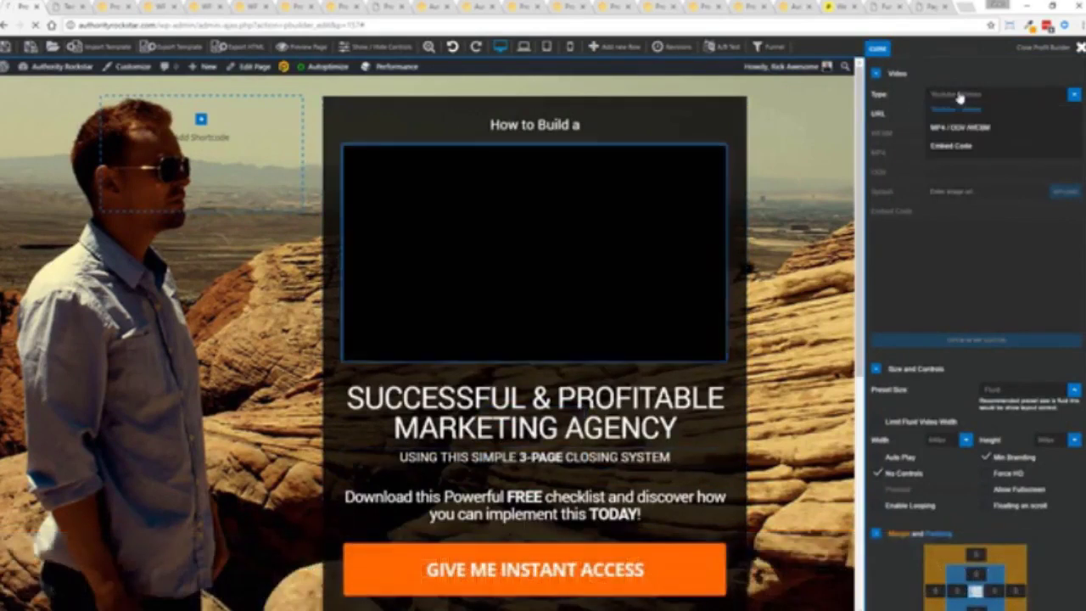
pyautogui.click(963, 97)
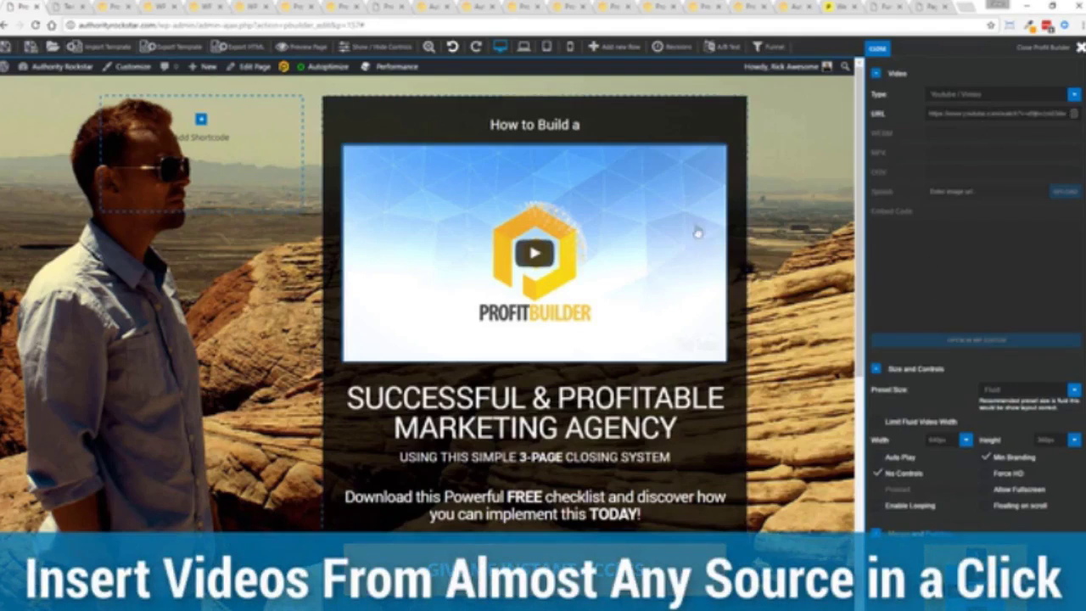
pyautogui.moveTo(534, 253)
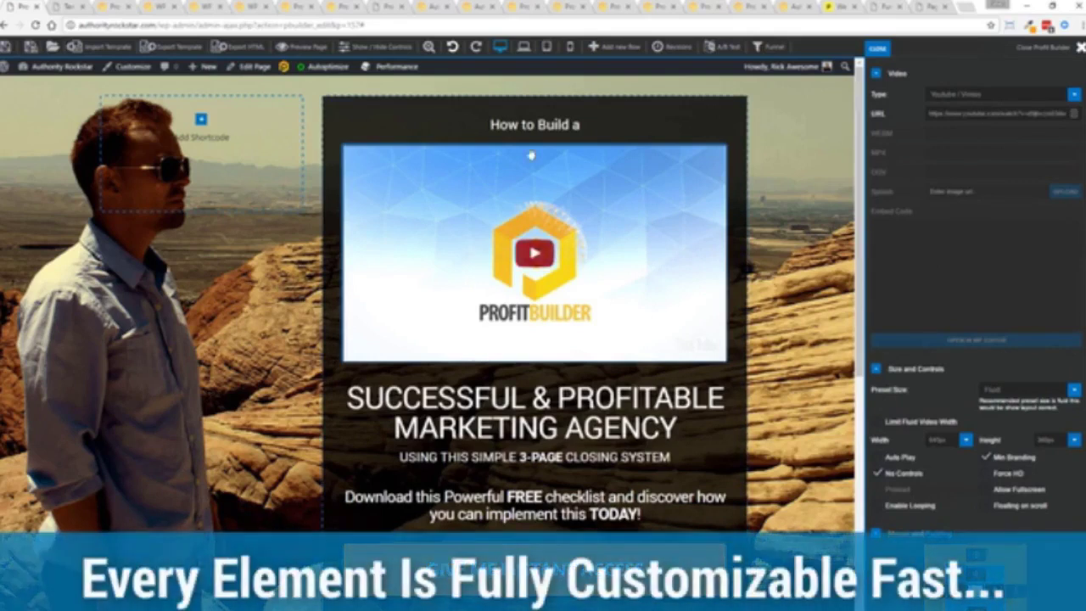
pyautogui.click(566, 256)
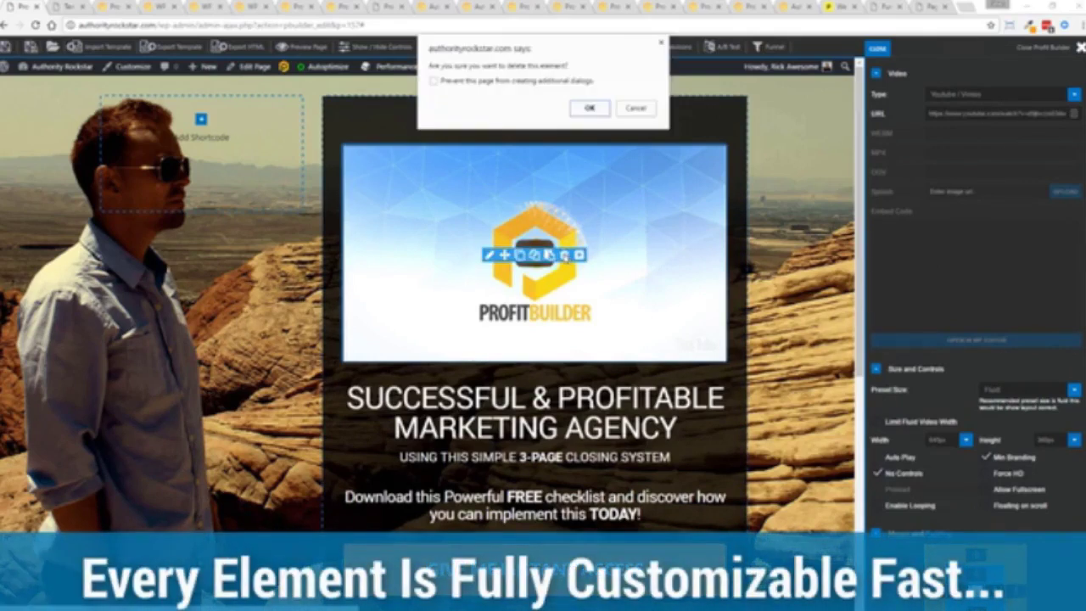
pyautogui.click(592, 108)
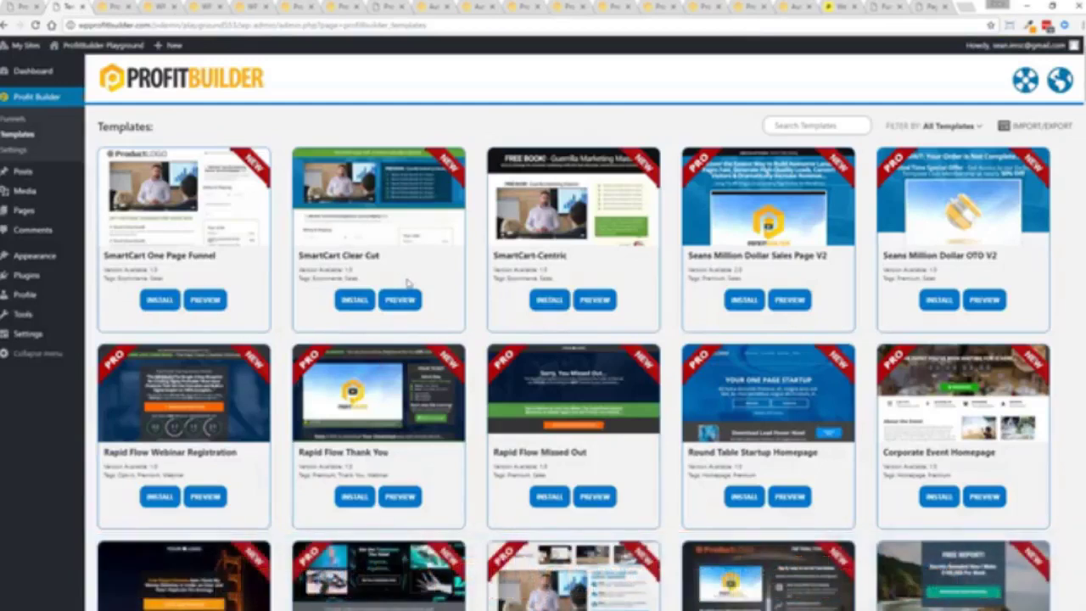
# Step: Scroll through the ProfitBuilder template gallery grid
pyautogui.scroll(-1, 399, 297)
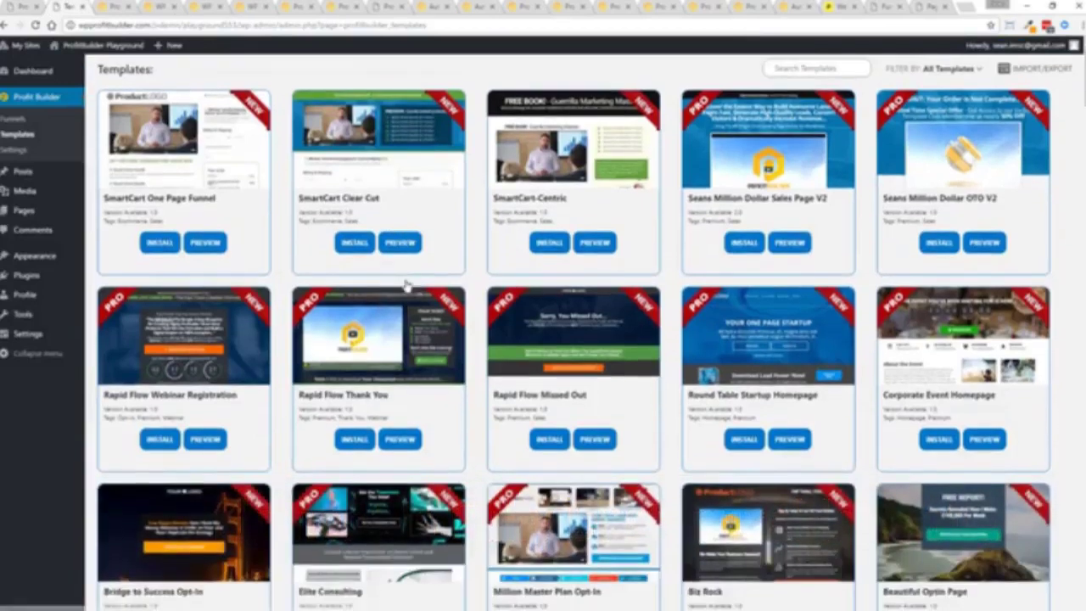
pyautogui.scroll(1, 406, 286)
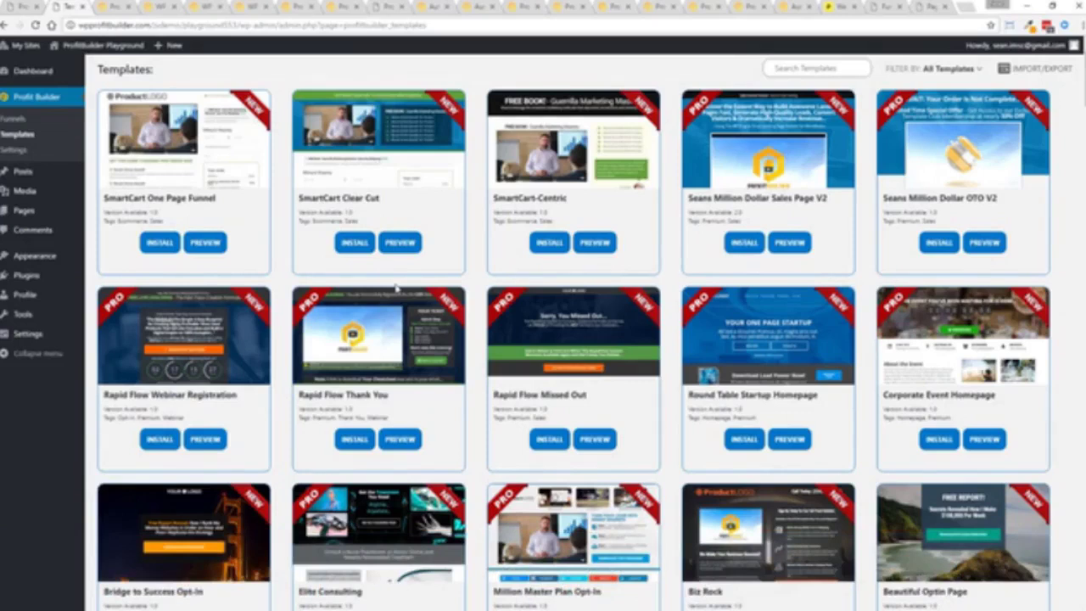
pyautogui.scroll(-10, 651, 270)
pyautogui.scroll(-2, 601, 344)
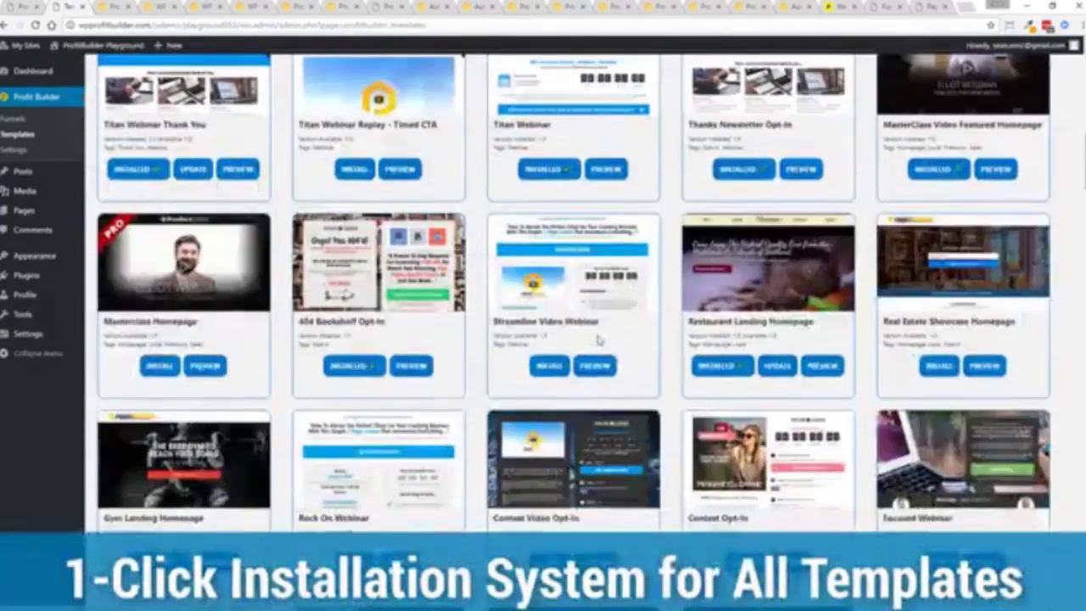
pyautogui.scroll(-2, 599, 339)
pyautogui.scroll(-2, 599, 340)
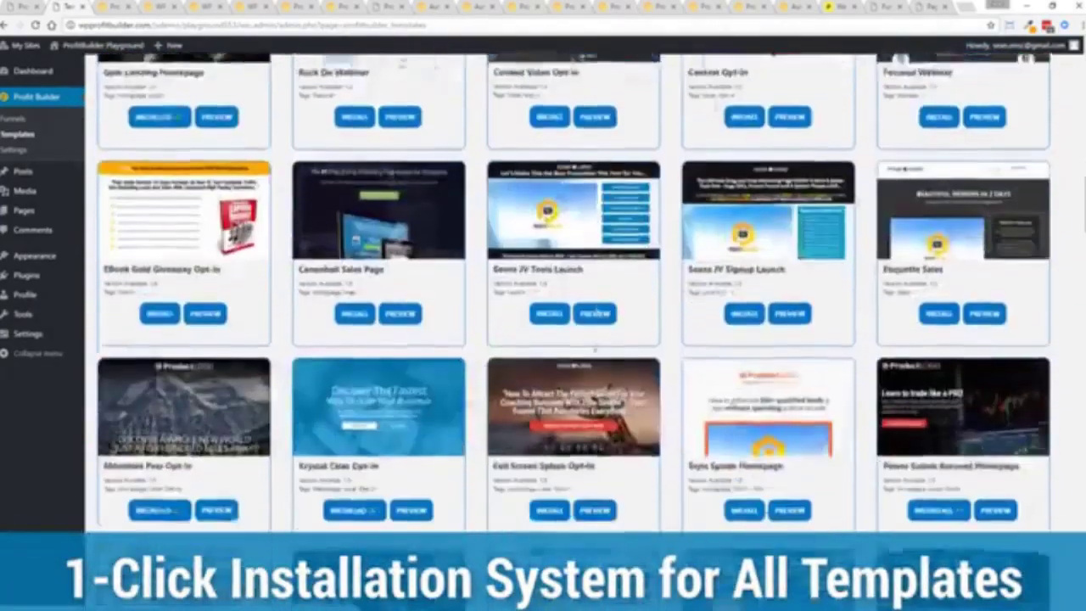
pyautogui.scroll(-1, 599, 339)
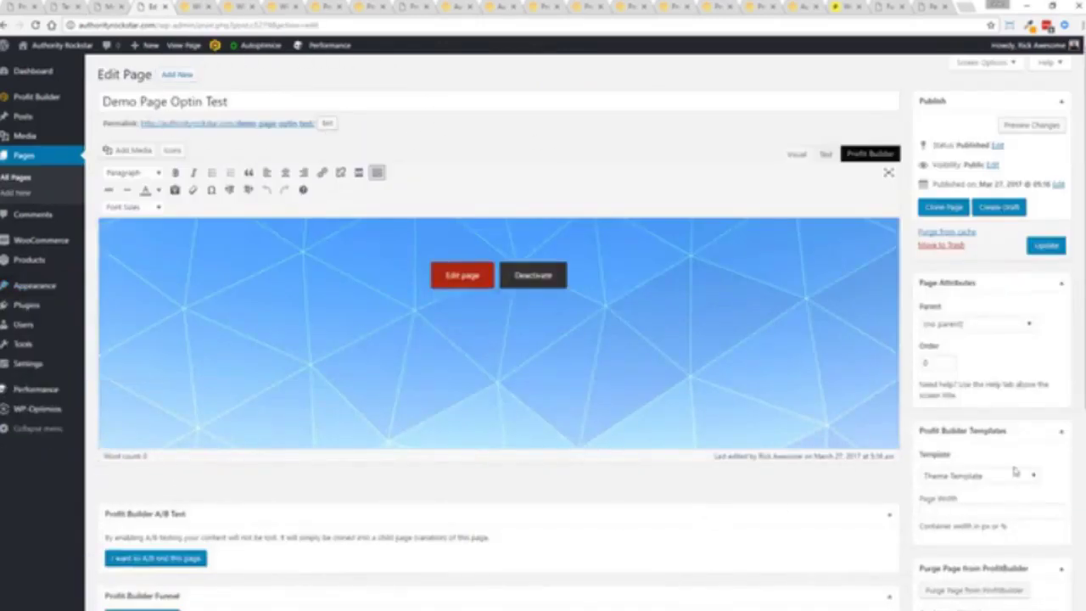
# Step: Give Demo Page Optin Test the Profit Builder Full Width Page template and update it
pyautogui.scroll(-2, 1039, 471)
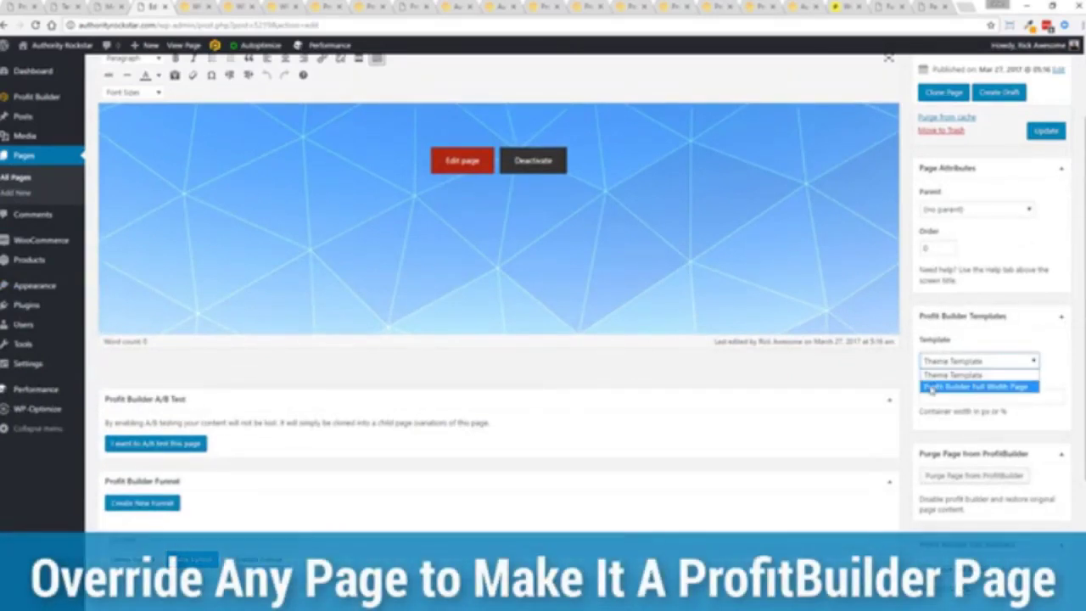
pyautogui.click(967, 388)
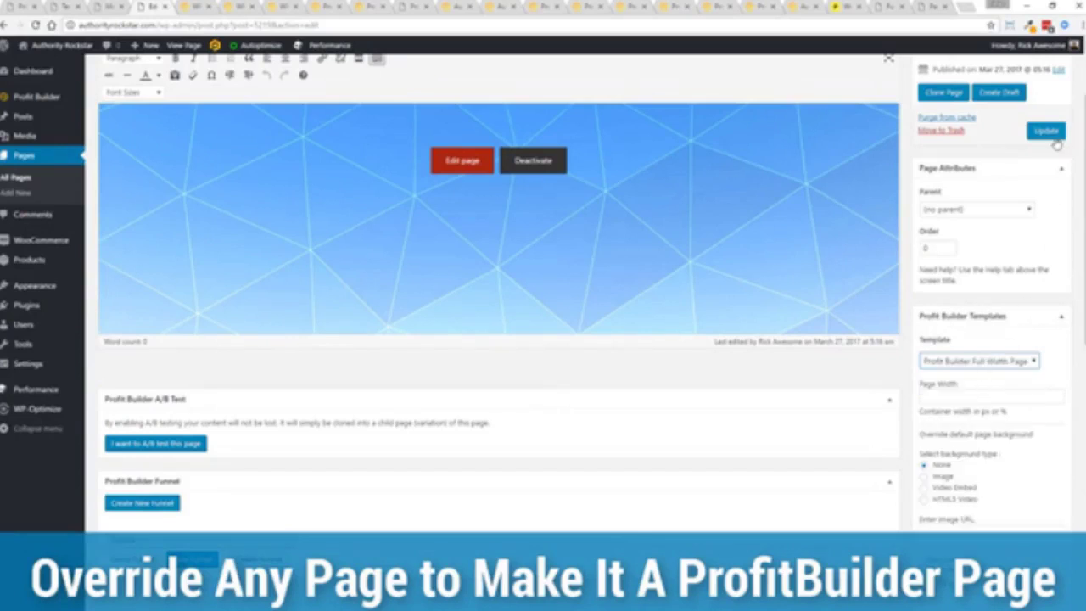
pyautogui.click(1046, 133)
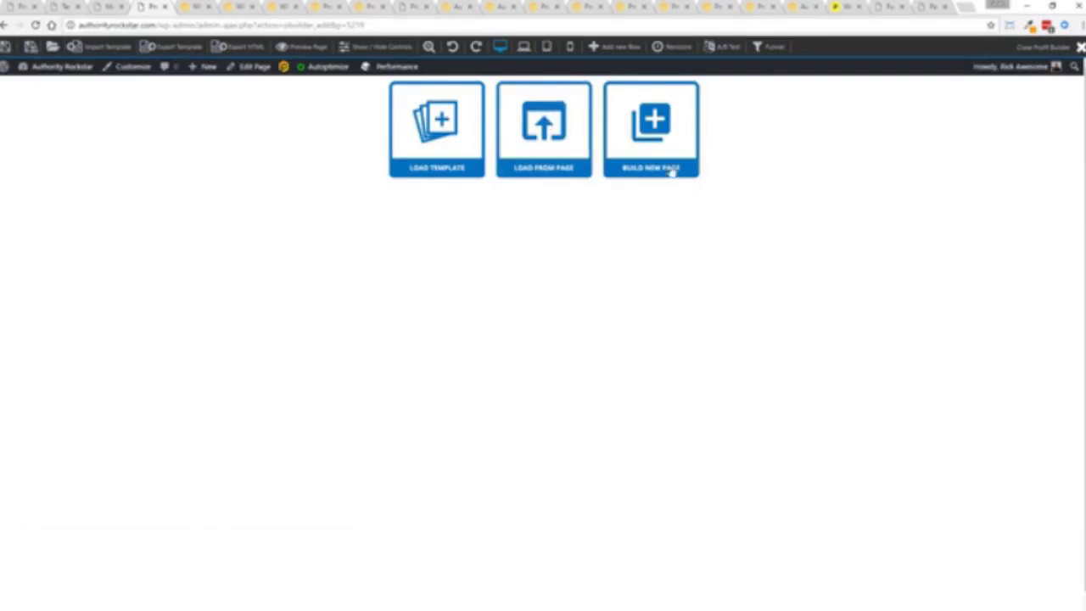
# Step: Start the blank page with a two-column row and one-column rows below it
pyautogui.click(655, 136)
pyautogui.click(504, 109)
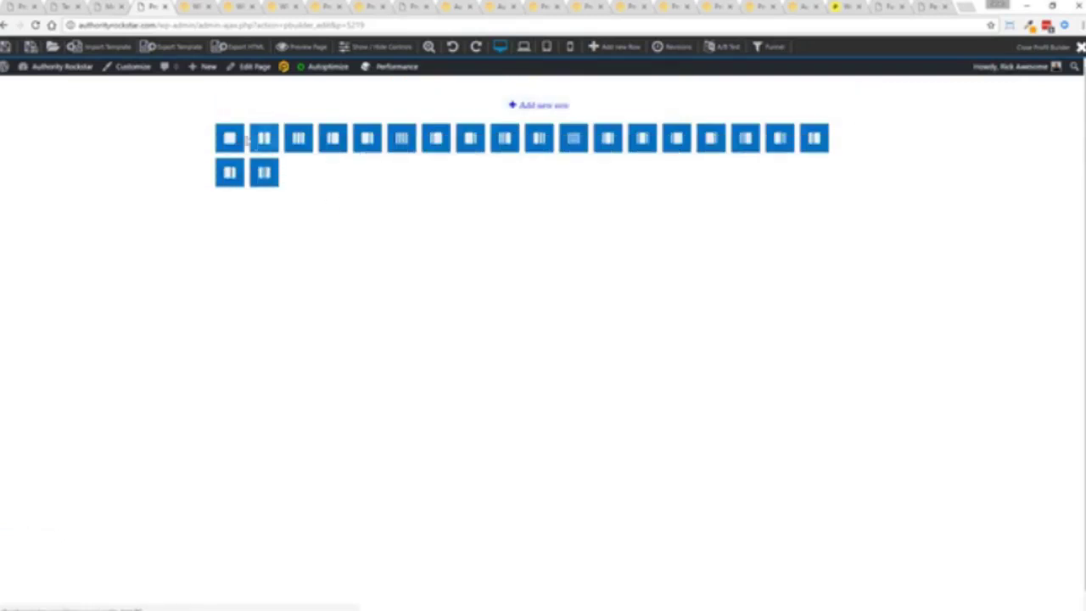
pyautogui.click(264, 137)
pyautogui.click(247, 185)
pyautogui.click(114, 211)
# Step: Insert a Video element from the Media group, then bring up the template gallery
pyautogui.click(424, 175)
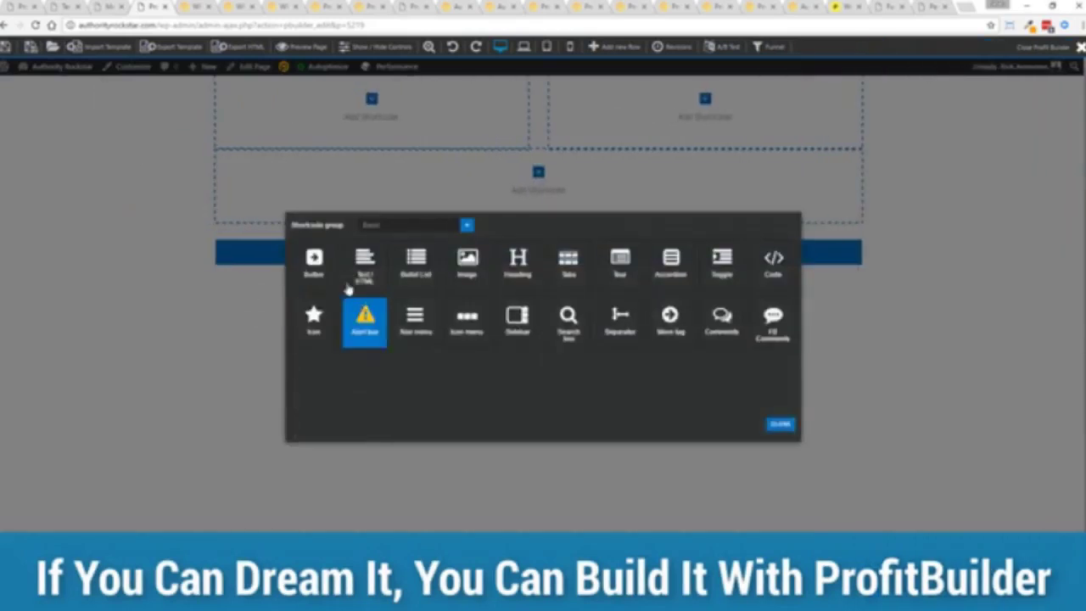
pyautogui.click(405, 228)
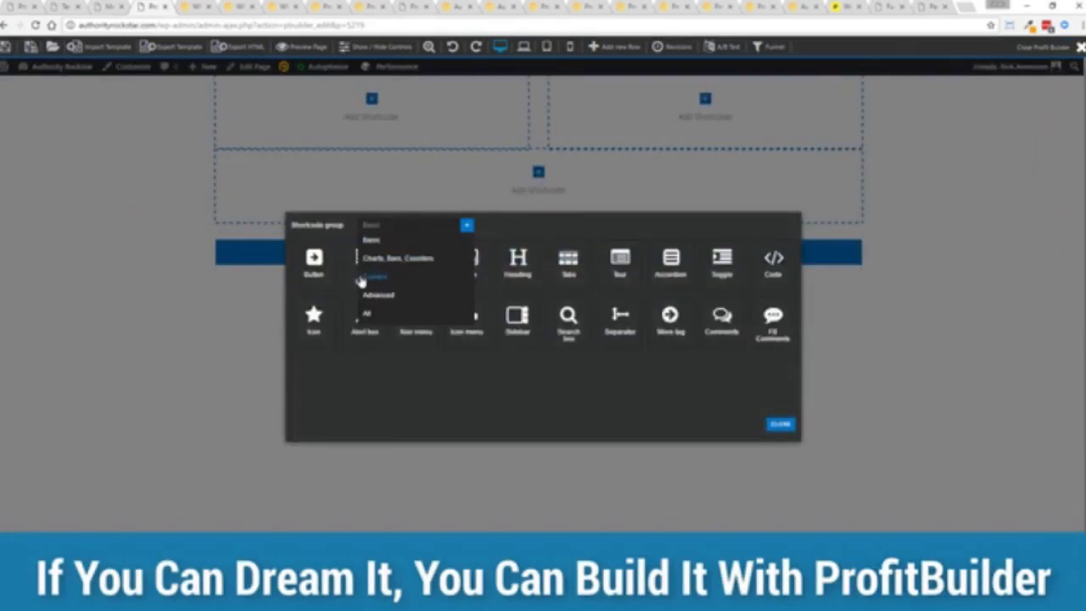
pyautogui.click(364, 284)
pyautogui.click(311, 260)
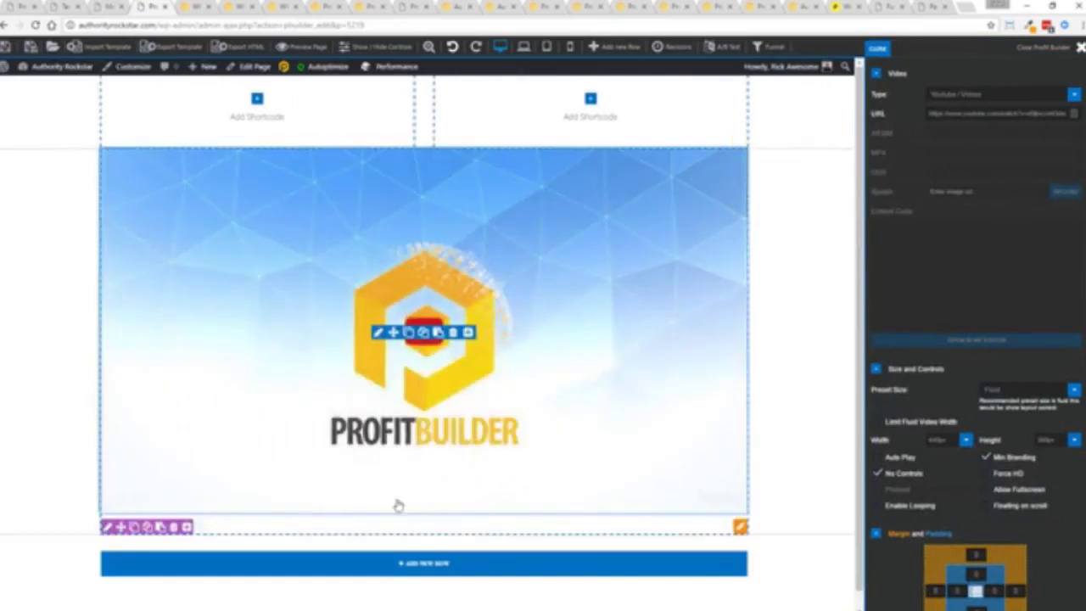
pyautogui.click(51, 47)
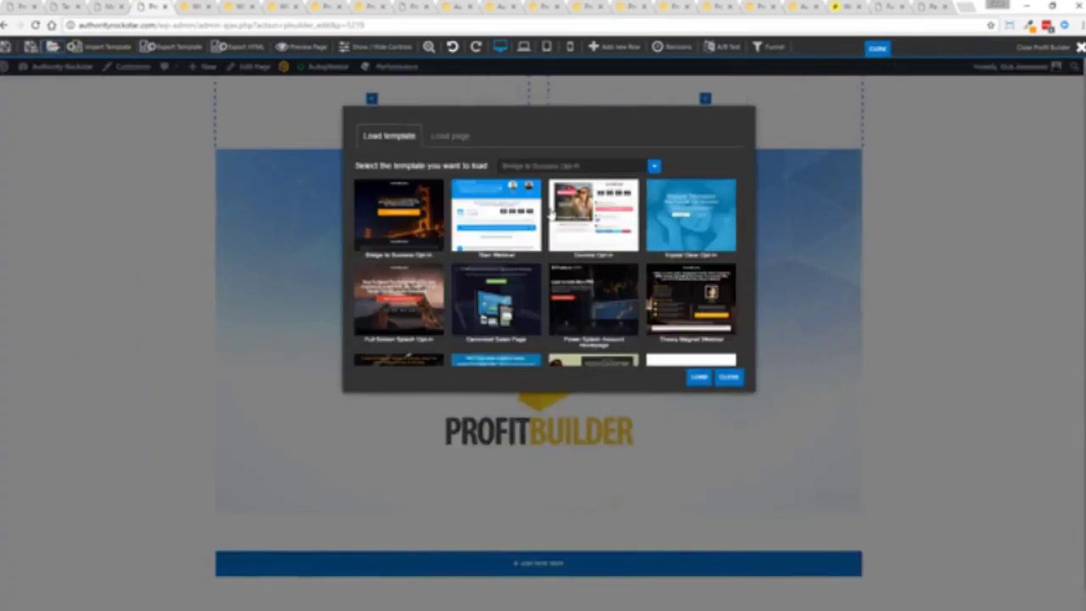
# Step: Load the Bridge to Success Opt-in template with a reload, then inspect the button's form settings
pyautogui.click(392, 222)
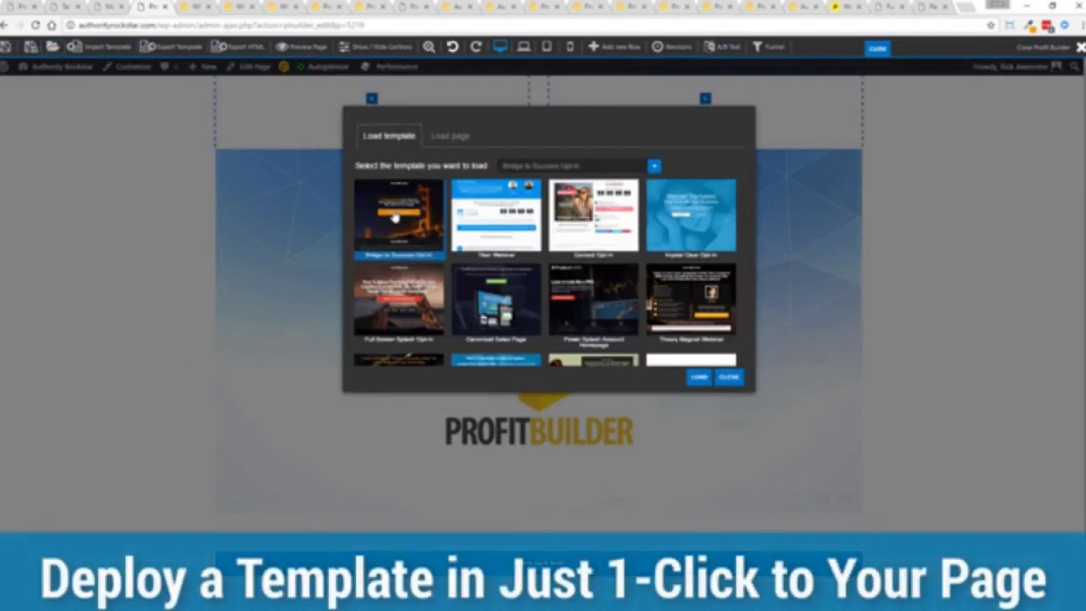
pyautogui.click(698, 379)
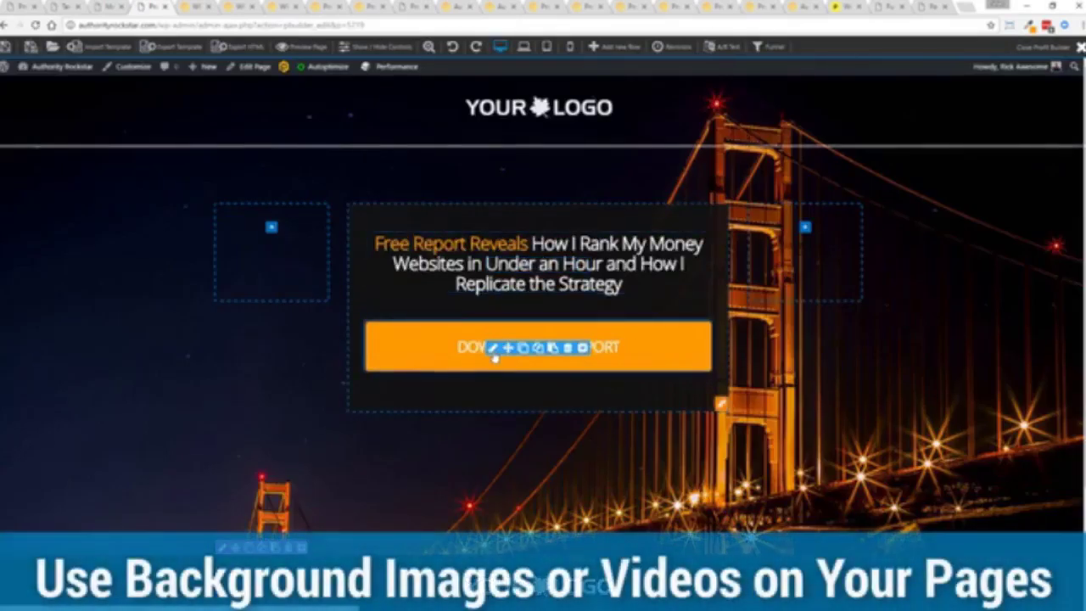
pyautogui.click(493, 352)
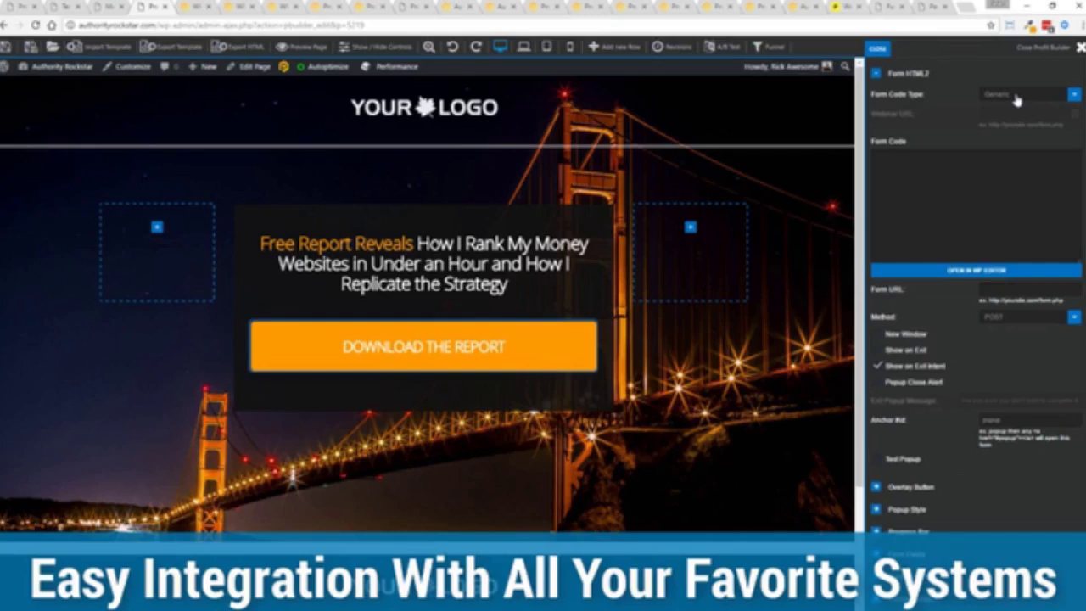
pyautogui.click(878, 48)
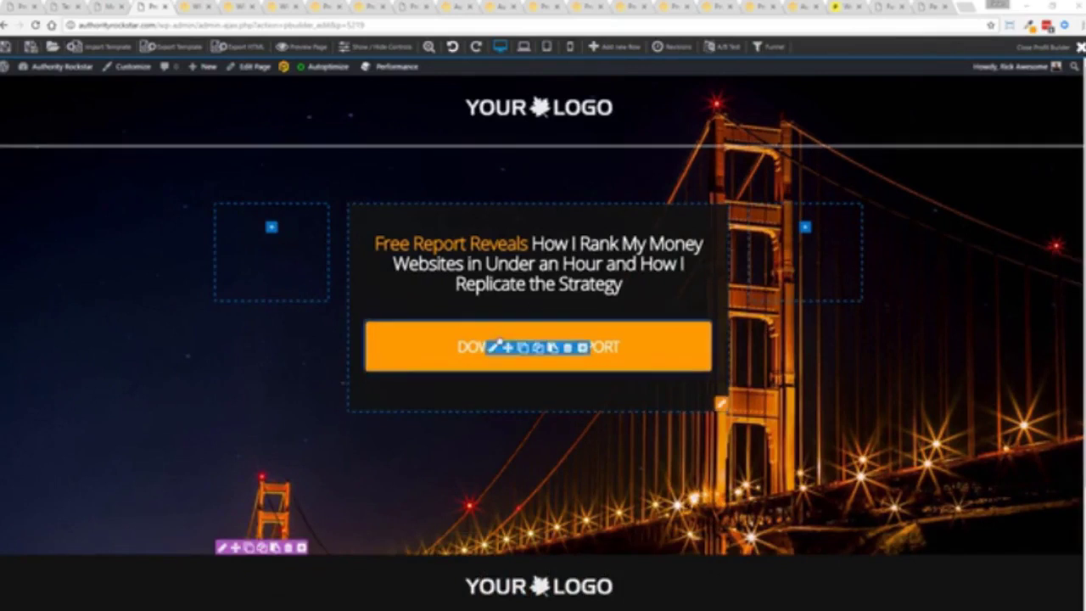
# Step: Enable Overlay Button, change the button text to 'Get Instant Access', and preview its popup
pyautogui.click(574, 356)
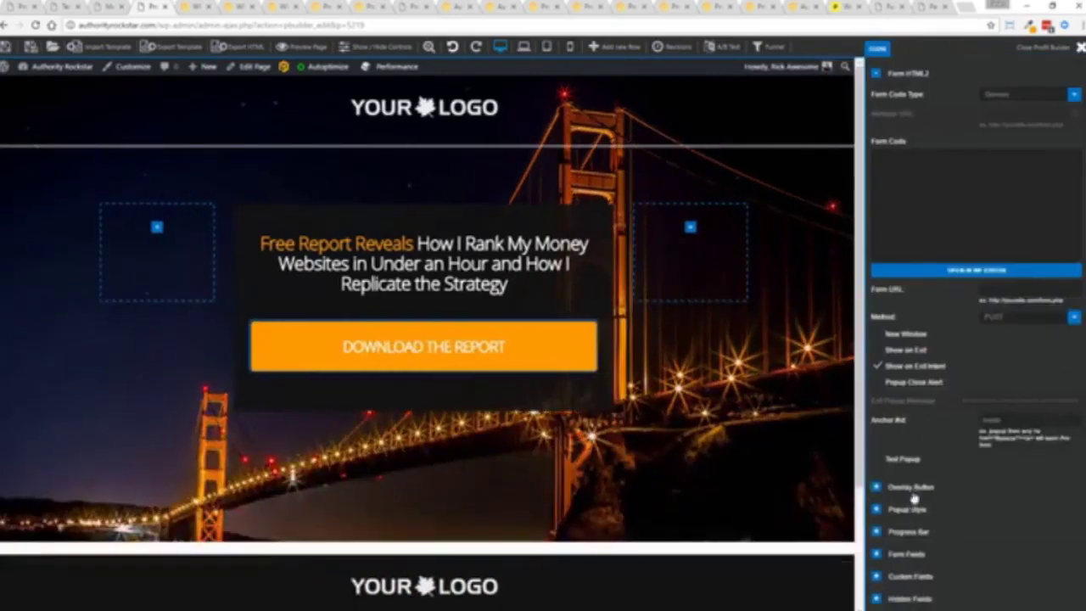
pyautogui.click(876, 488)
pyautogui.scroll(-3, 976, 424)
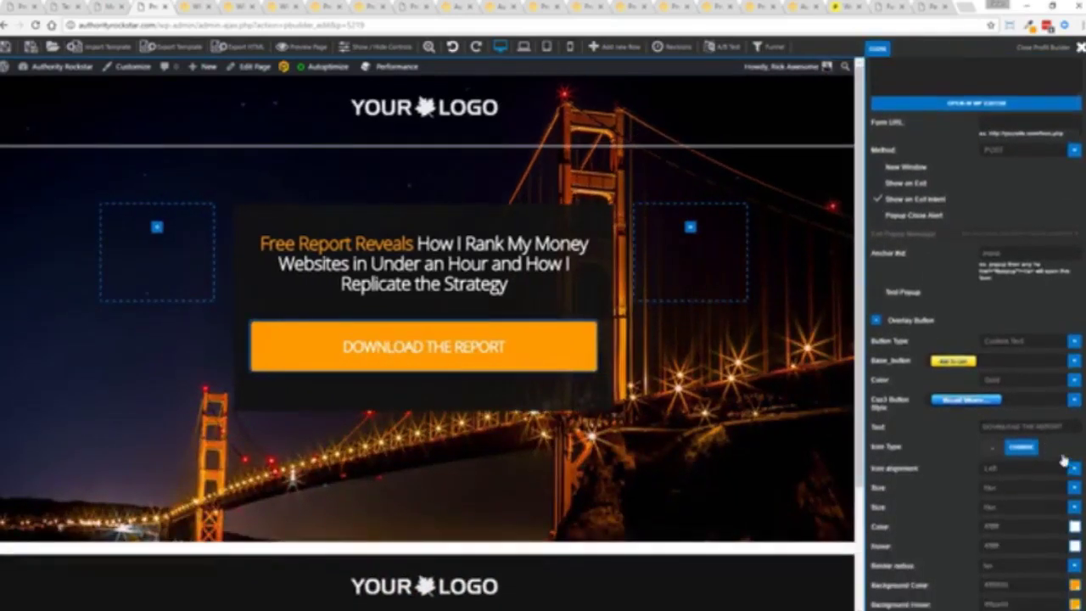
pyautogui.click(1019, 398)
pyautogui.write('Getnstant Access')
pyautogui.click(945, 404)
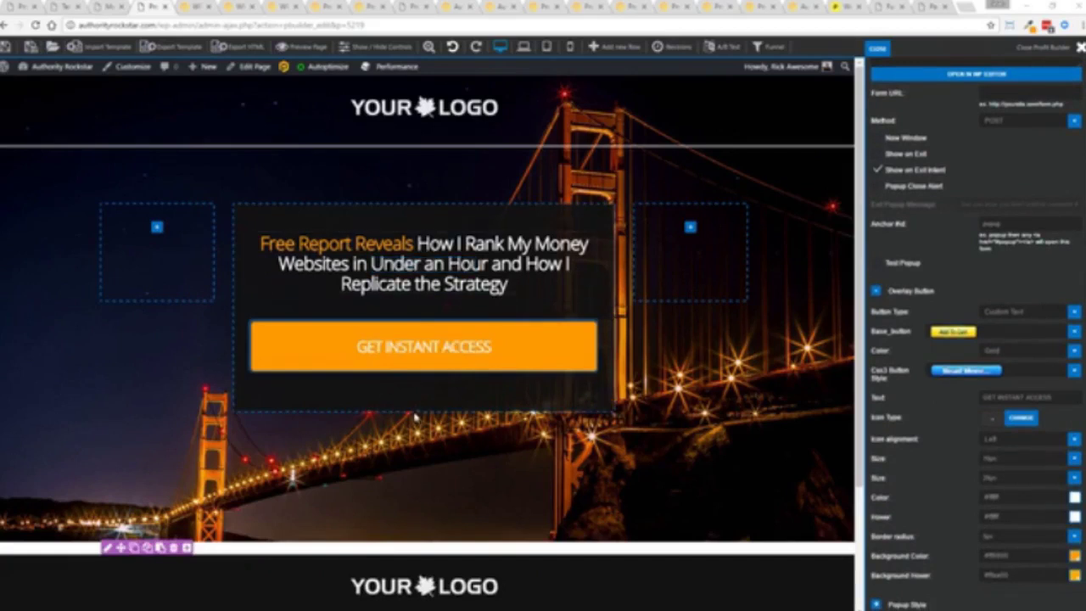
pyautogui.moveTo(5, 48)
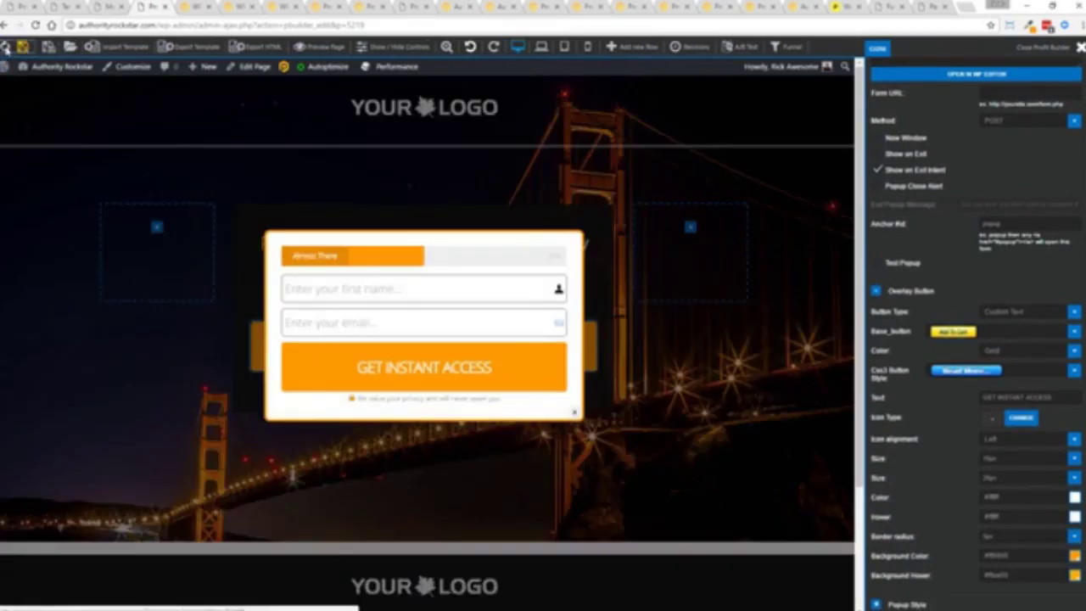
pyautogui.click(575, 413)
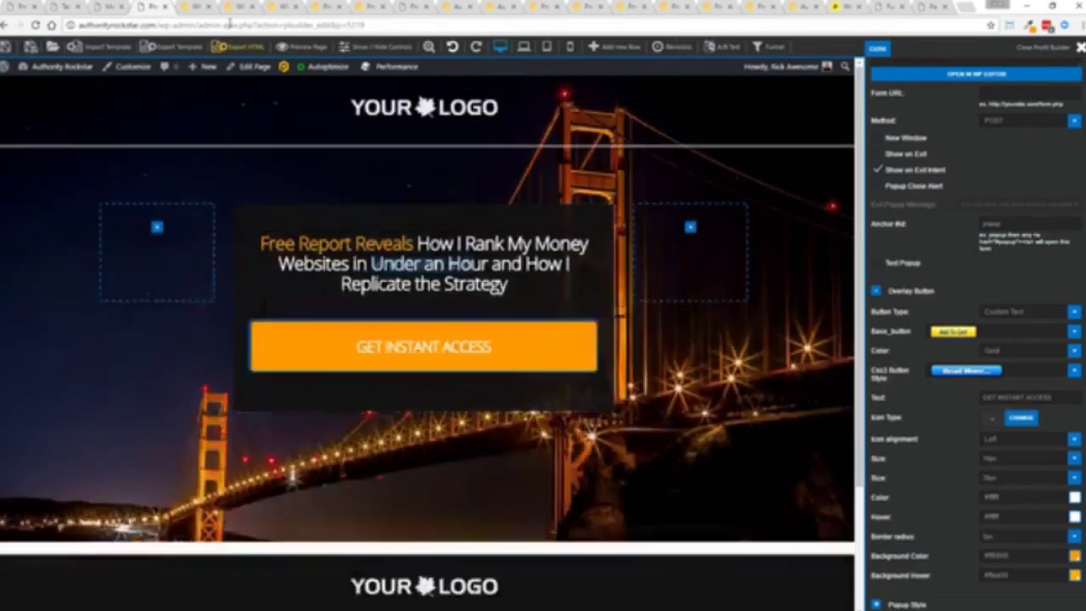
# Step: Preview the mountain opt-in with its popup, then Donahoe's restaurant, video opt-in and master class templates
pyautogui.click(204, 6)
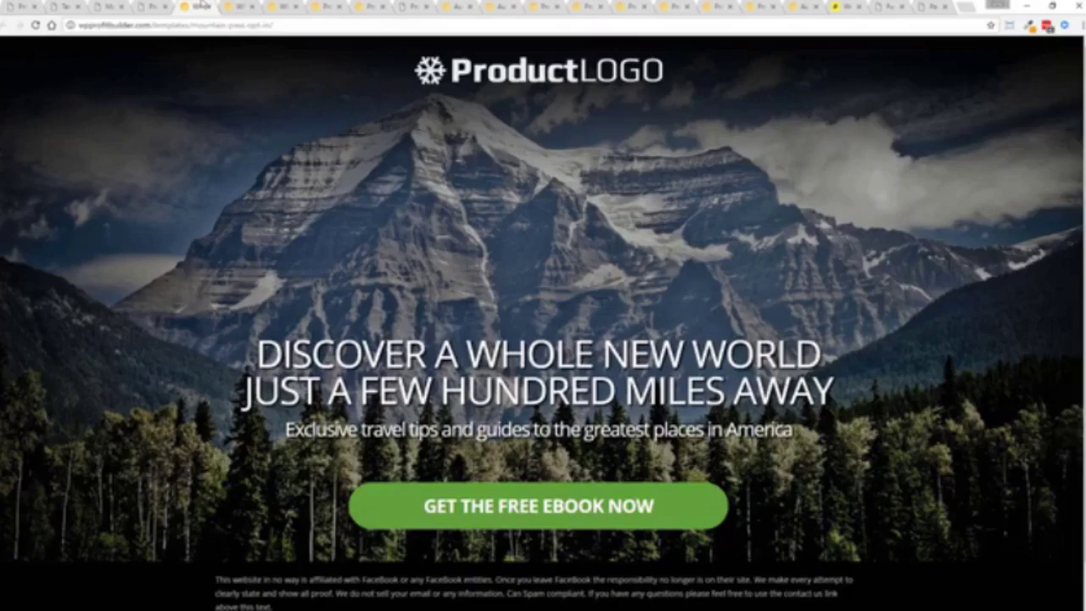
pyautogui.click(519, 495)
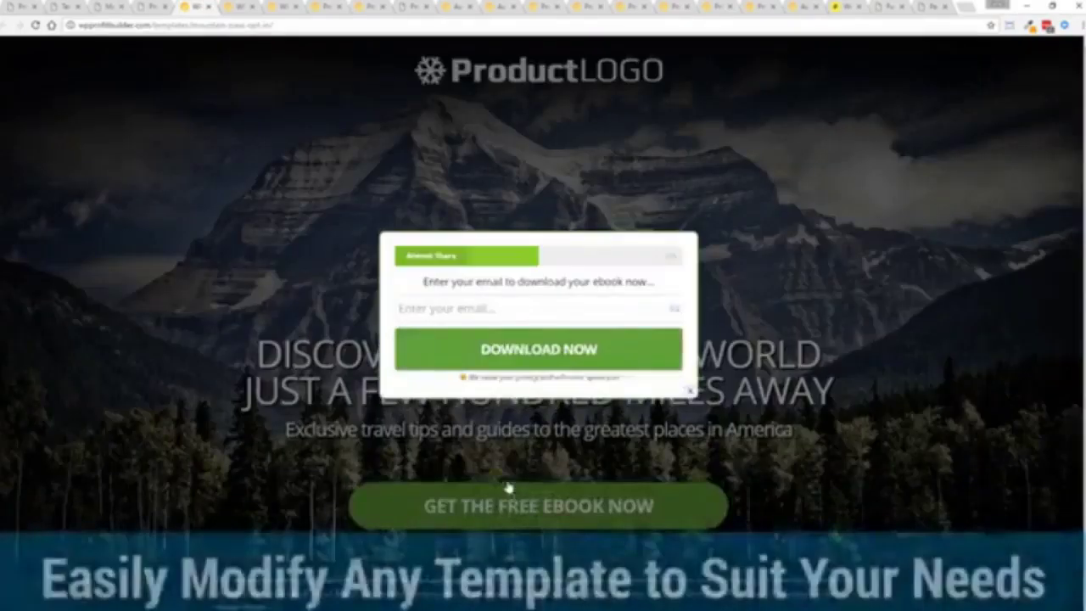
pyautogui.click(690, 397)
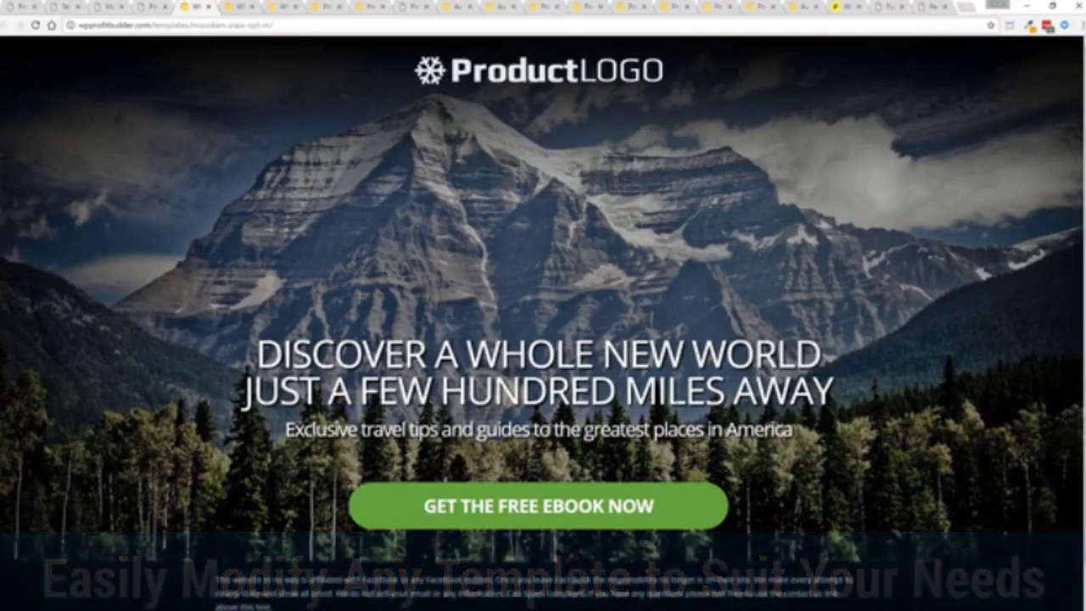
pyautogui.click(239, 8)
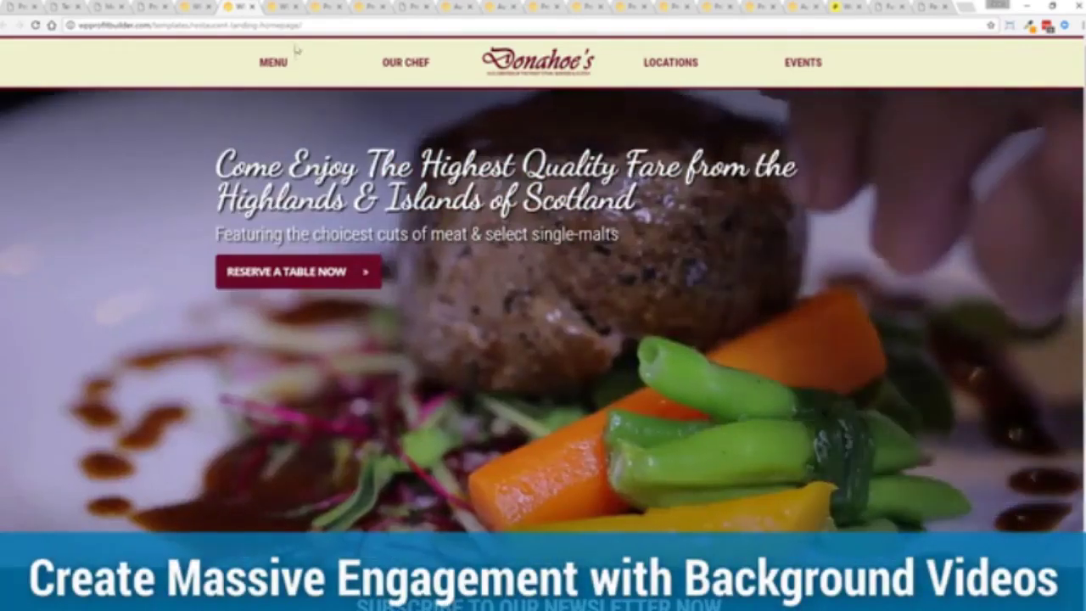
pyautogui.click(274, 6)
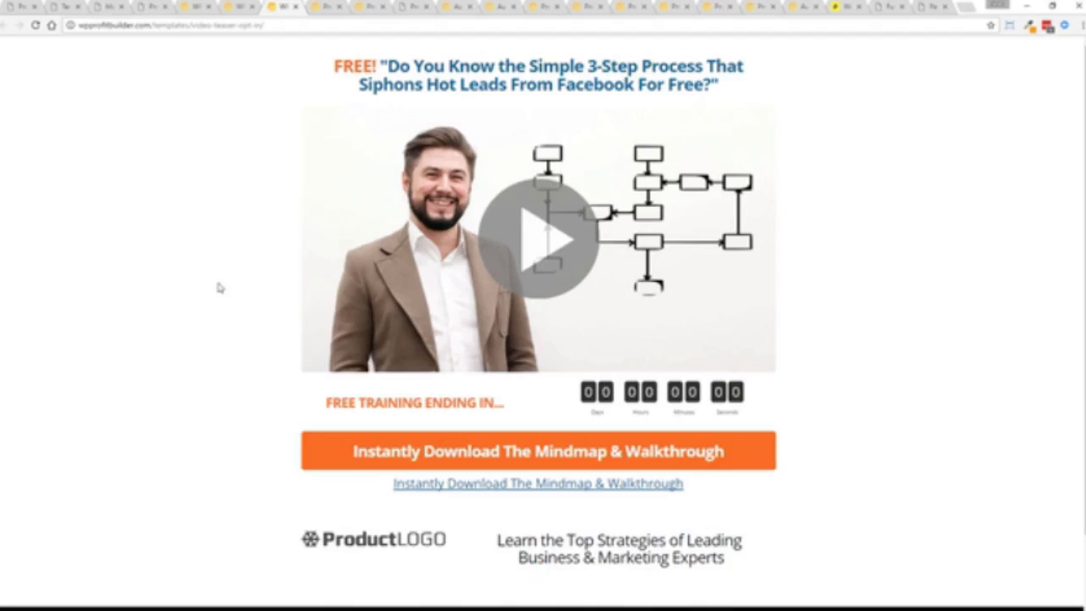
pyautogui.click(324, 6)
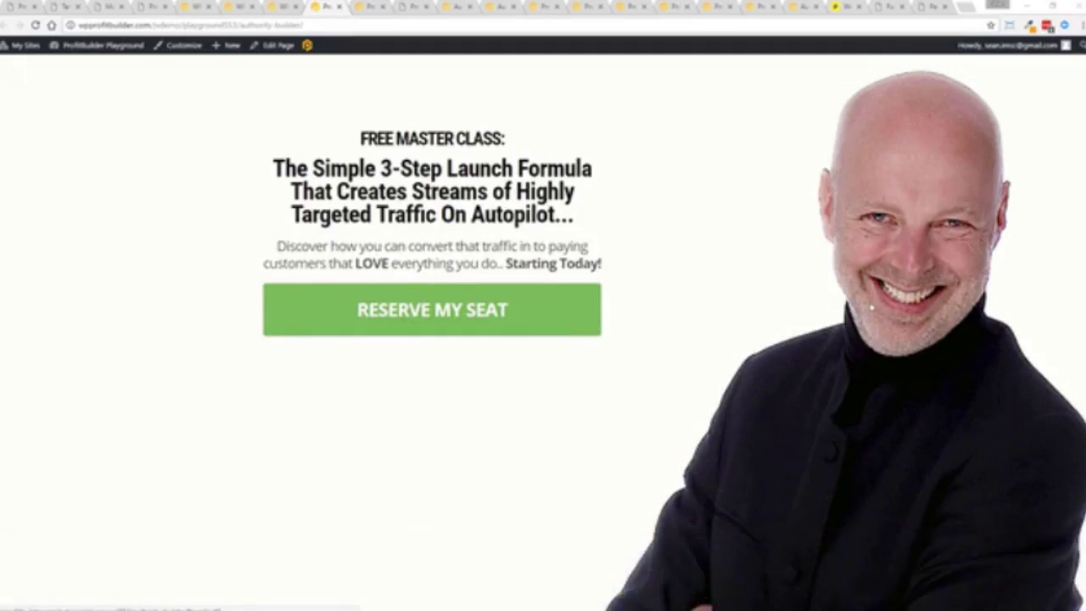
# Step: Check the Window Resizer size list, then switch to the Discover The Fastest Way page
pyautogui.click(1010, 25)
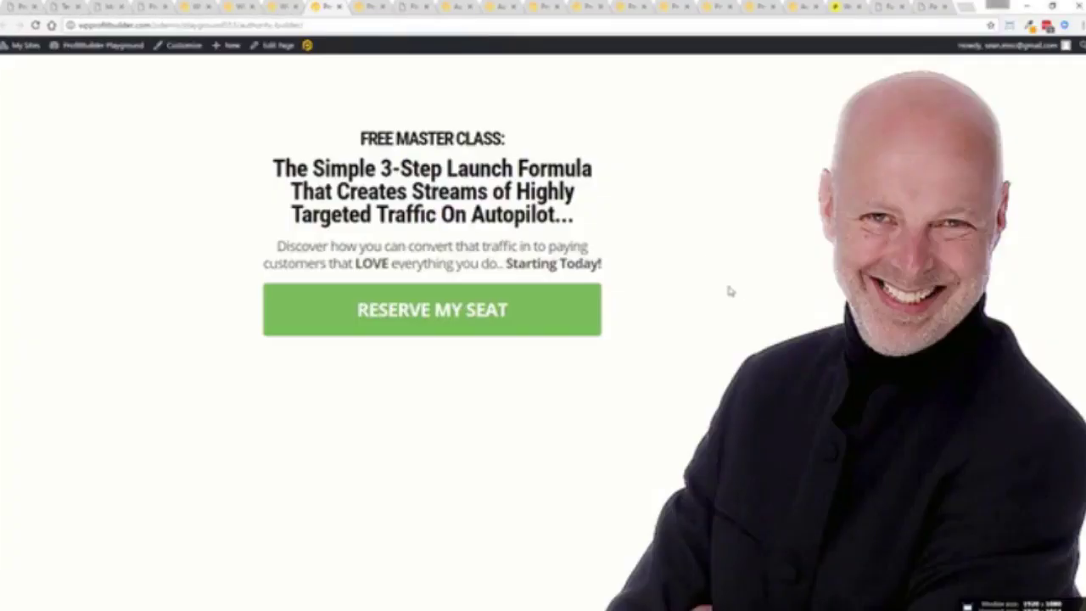
pyautogui.click(371, 6)
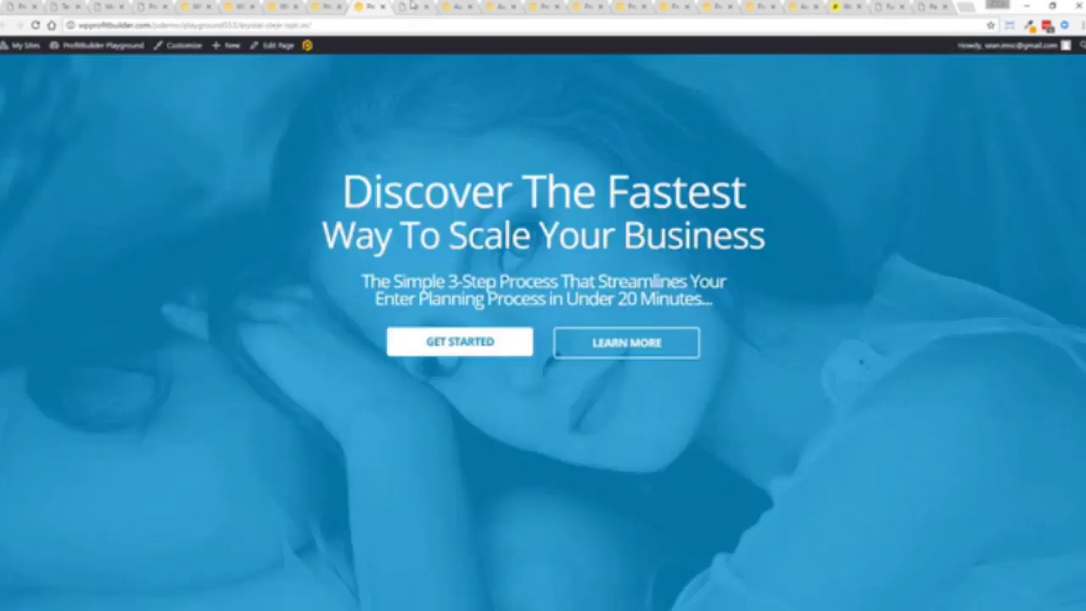
# Step: Back in the Guerrilla Marketing Mastery editor, select the book-plus-training-videos product in the SmartCart checkout
pyautogui.click(413, 6)
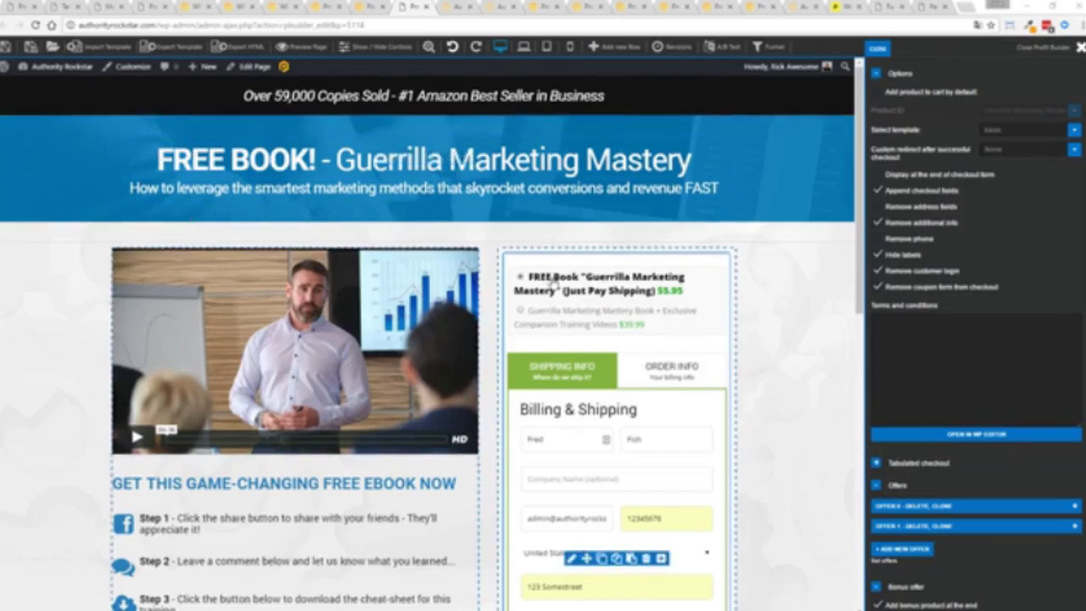
pyautogui.moveTo(616, 333)
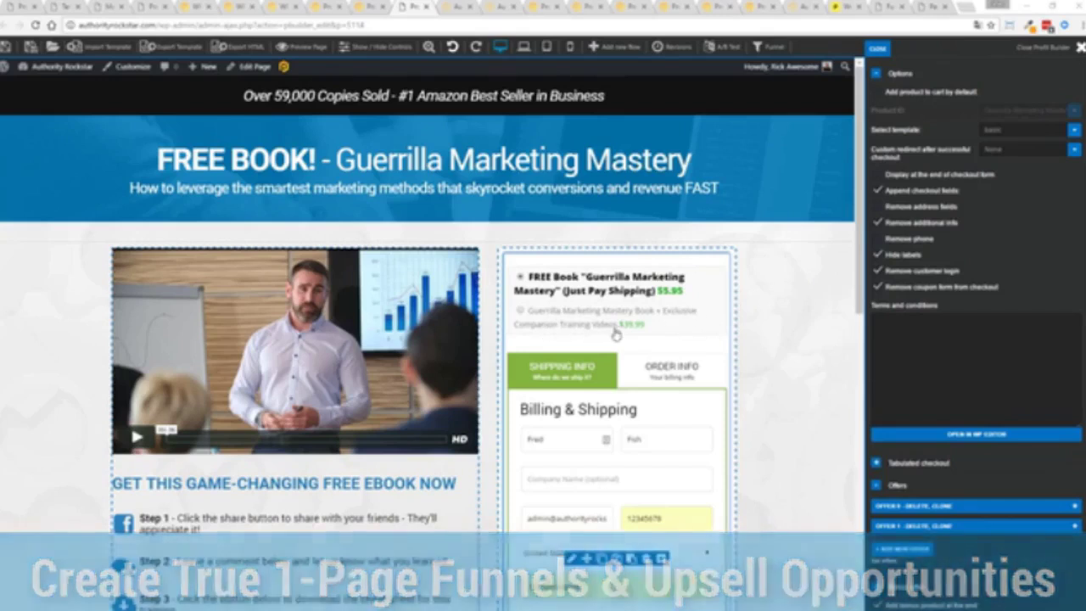
pyautogui.click(524, 313)
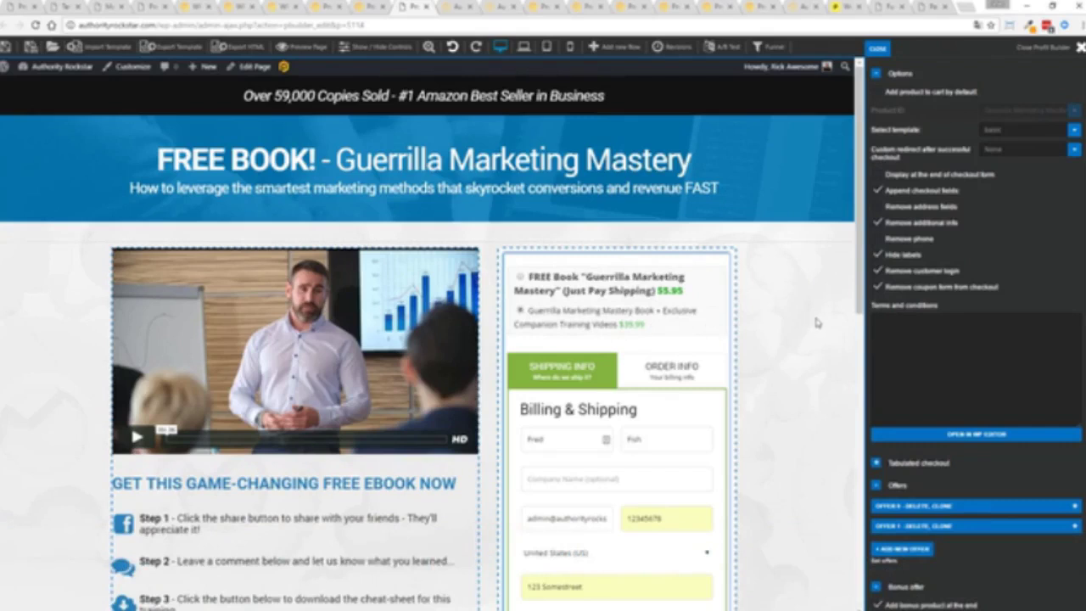
pyautogui.scroll(-1, 816, 322)
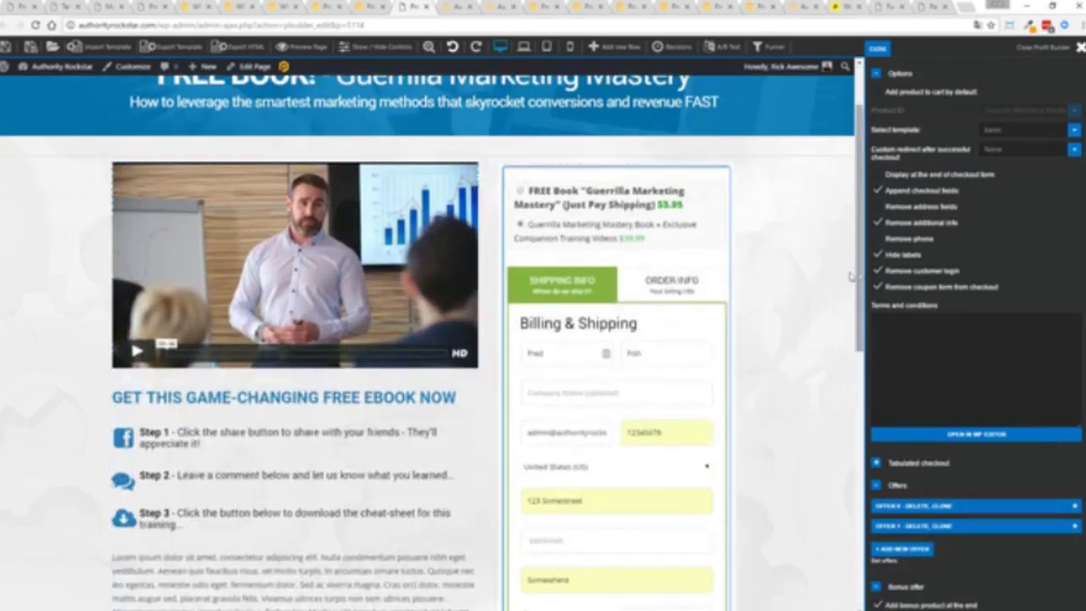
pyautogui.scroll(-2, 831, 242)
pyautogui.scroll(1, 835, 241)
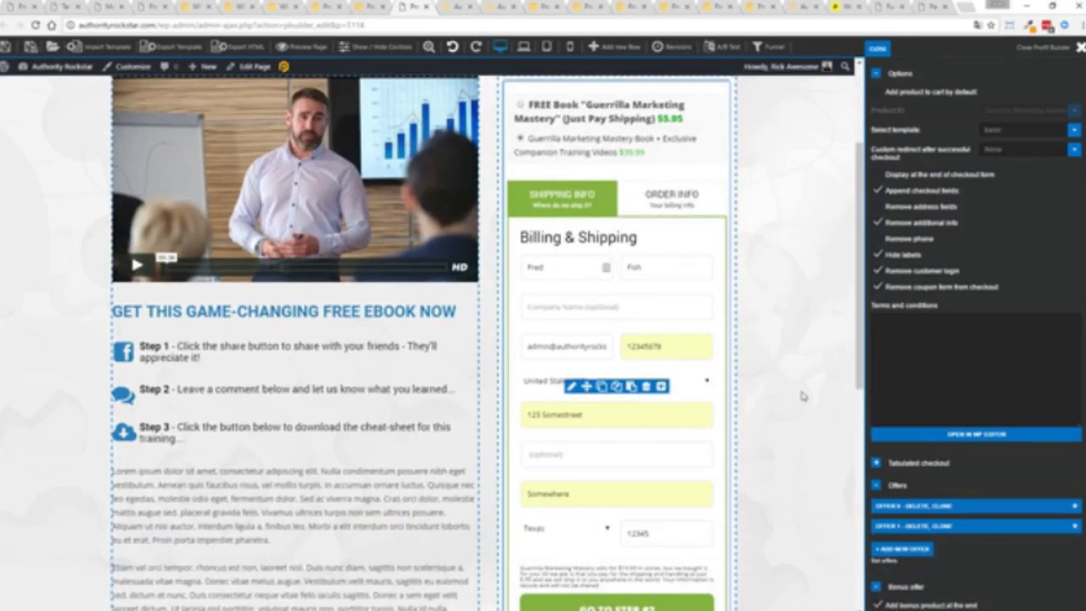
pyautogui.scroll(-2, 794, 381)
# Step: Advance to checkout step 2 and review the $39.99 order summary, bonus bump and payment options
pyautogui.click(608, 440)
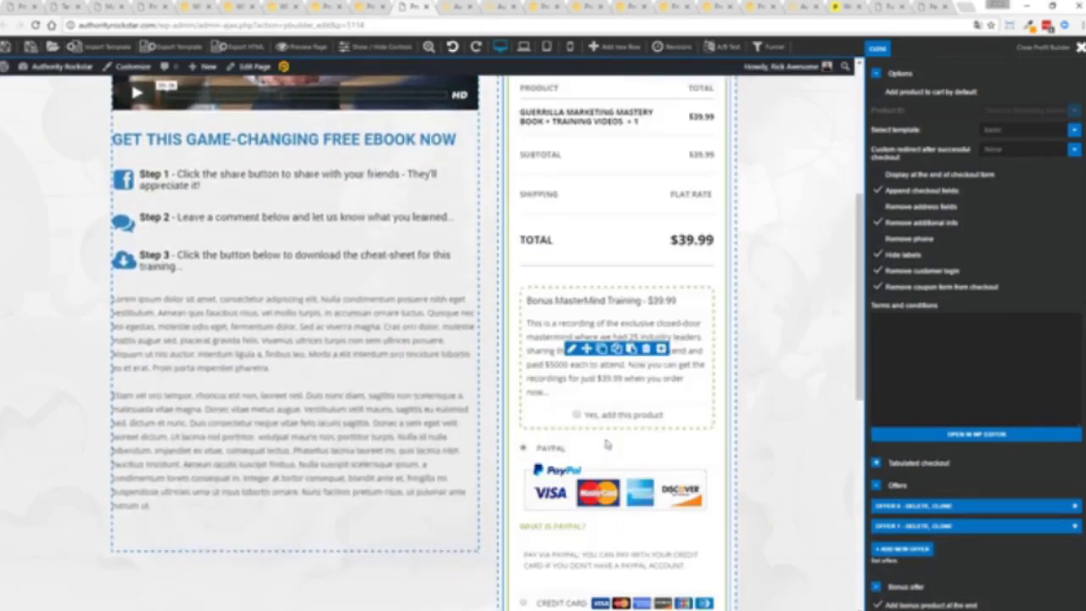
pyautogui.scroll(3, 785, 297)
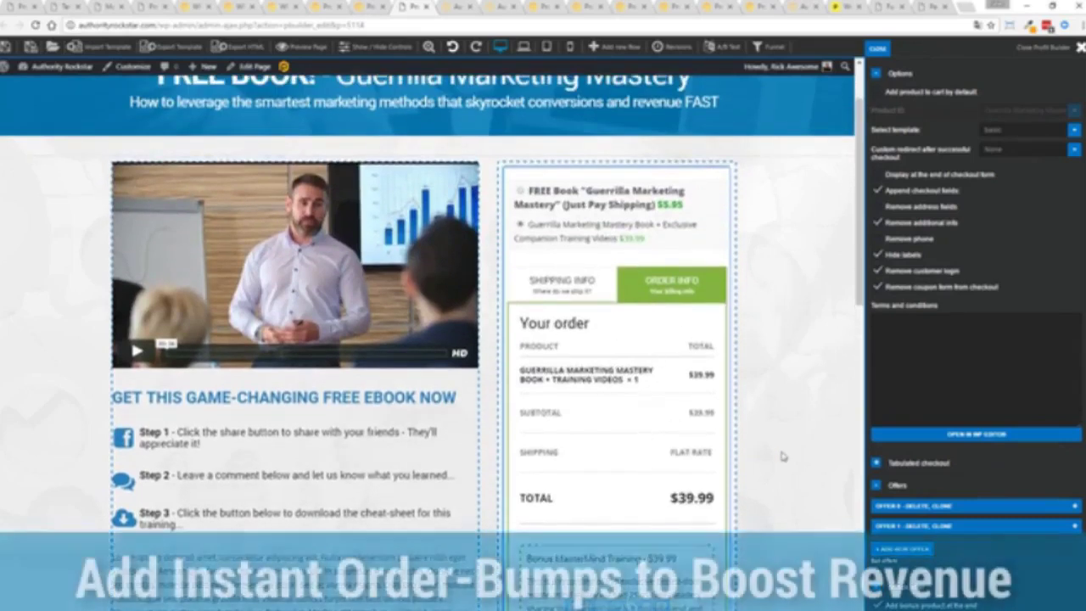
pyautogui.scroll(-3, 780, 455)
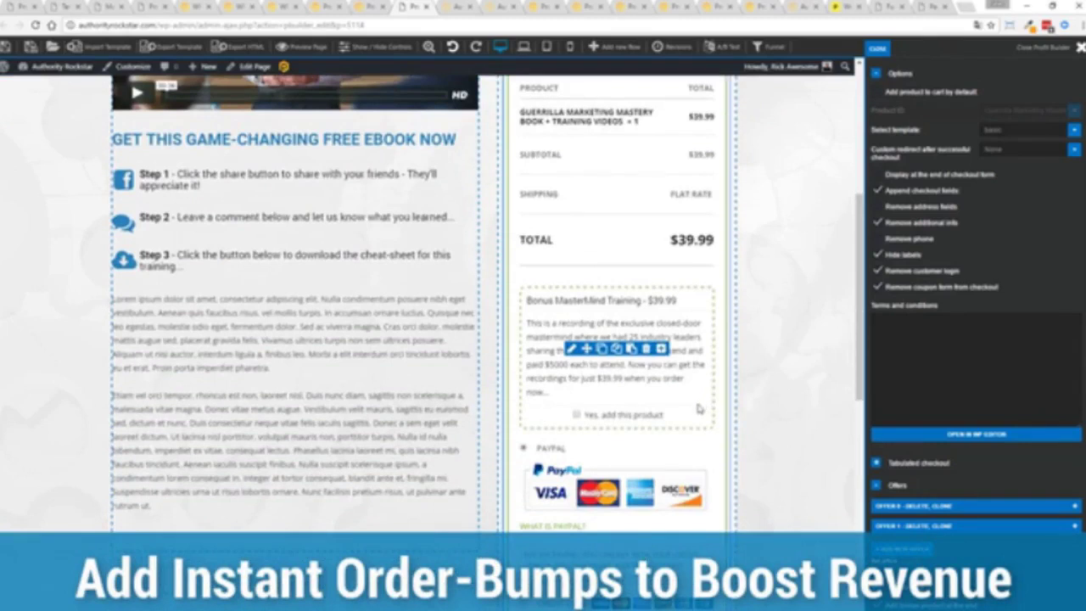
pyautogui.scroll(-2, 787, 378)
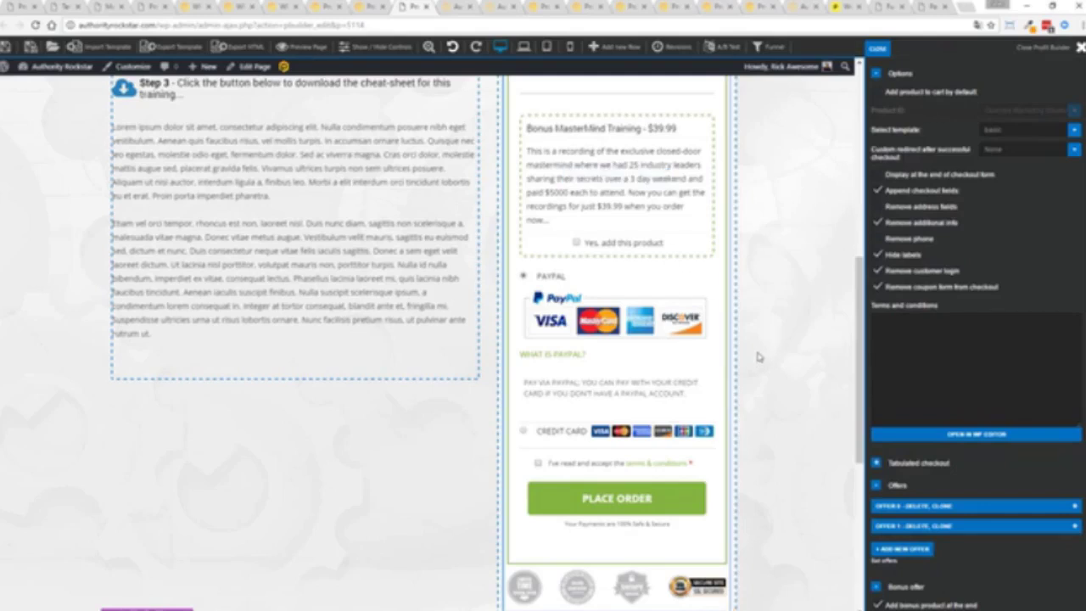
pyautogui.scroll(5, 766, 368)
pyautogui.scroll(1, 767, 368)
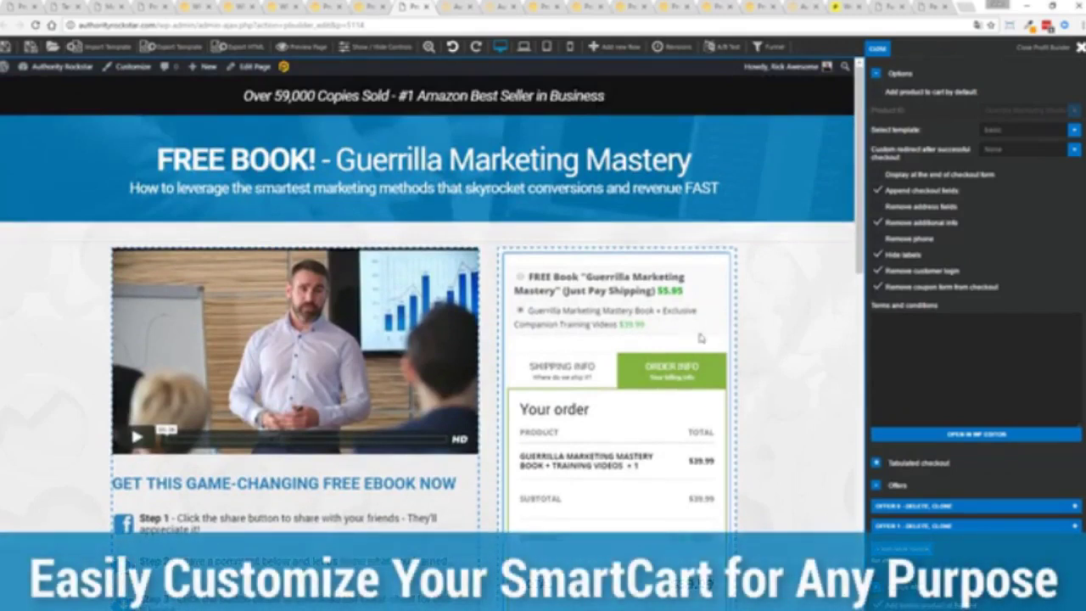
# Step: On the Shipping Info step, tick 'Remove address fields' and 'Remove phone' in the SmartCart options
pyautogui.click(577, 366)
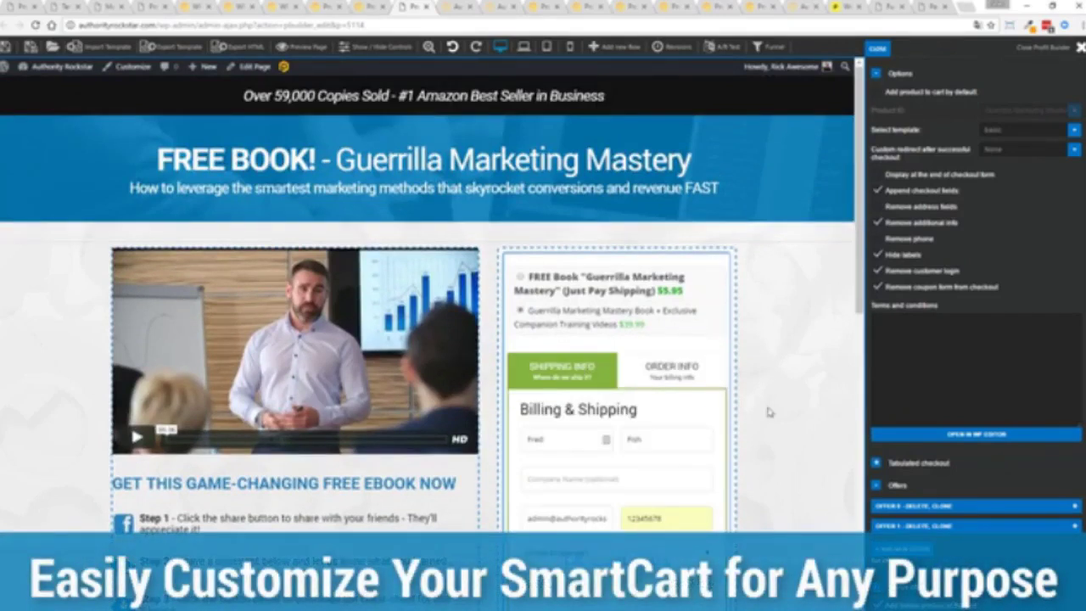
pyautogui.scroll(-3, 766, 407)
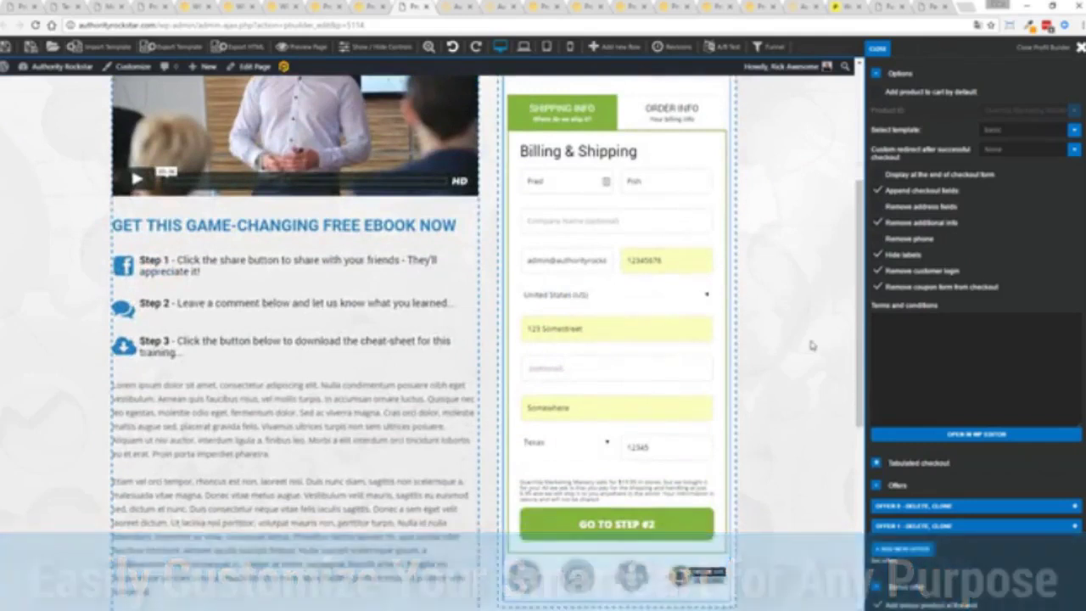
pyautogui.scroll(1, 722, 340)
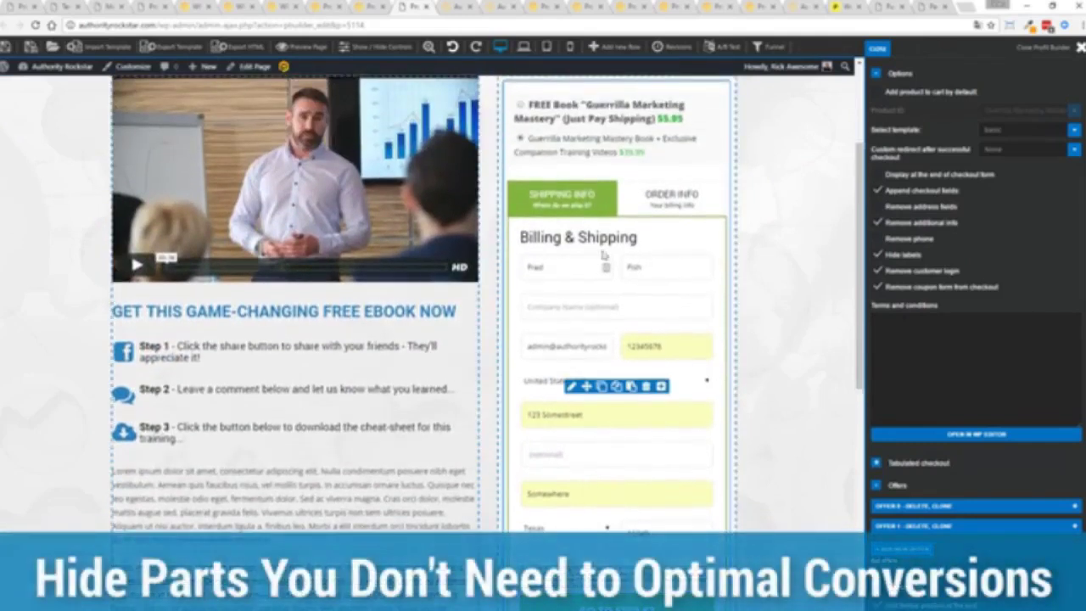
pyautogui.click(878, 206)
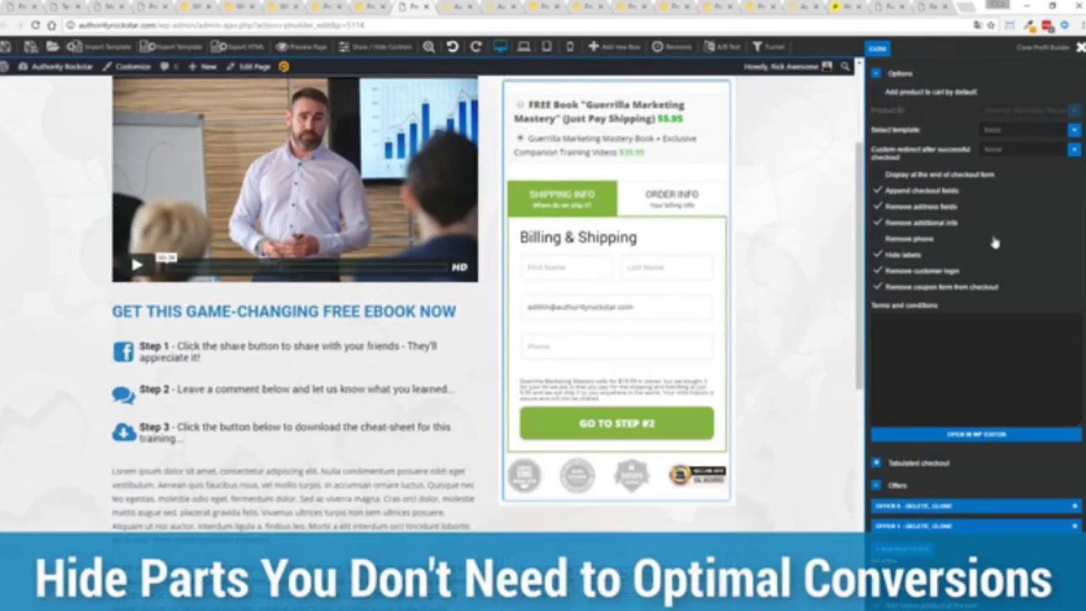
pyautogui.click(878, 240)
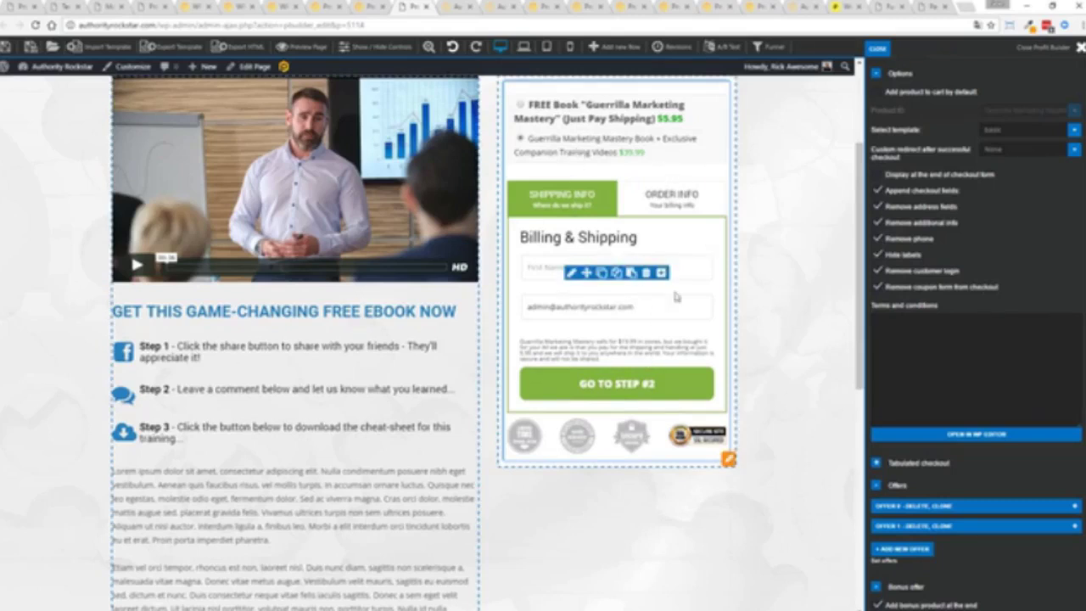
pyautogui.scroll(3, 790, 337)
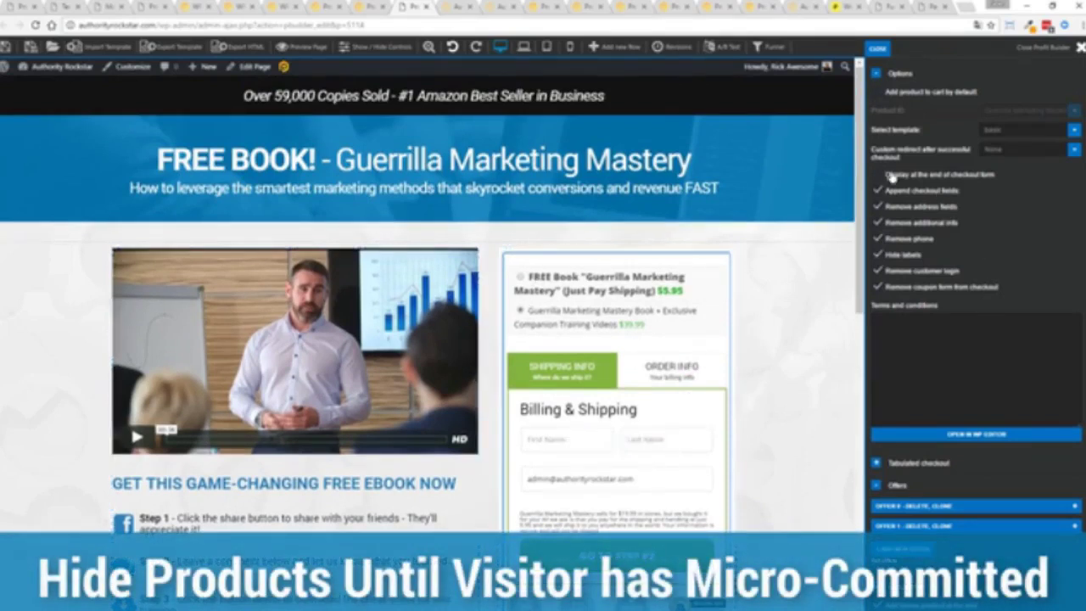
# Step: Show product choices at the end of the form, then test-fill first name 'Fr' and last name 'Fi'
pyautogui.click(888, 174)
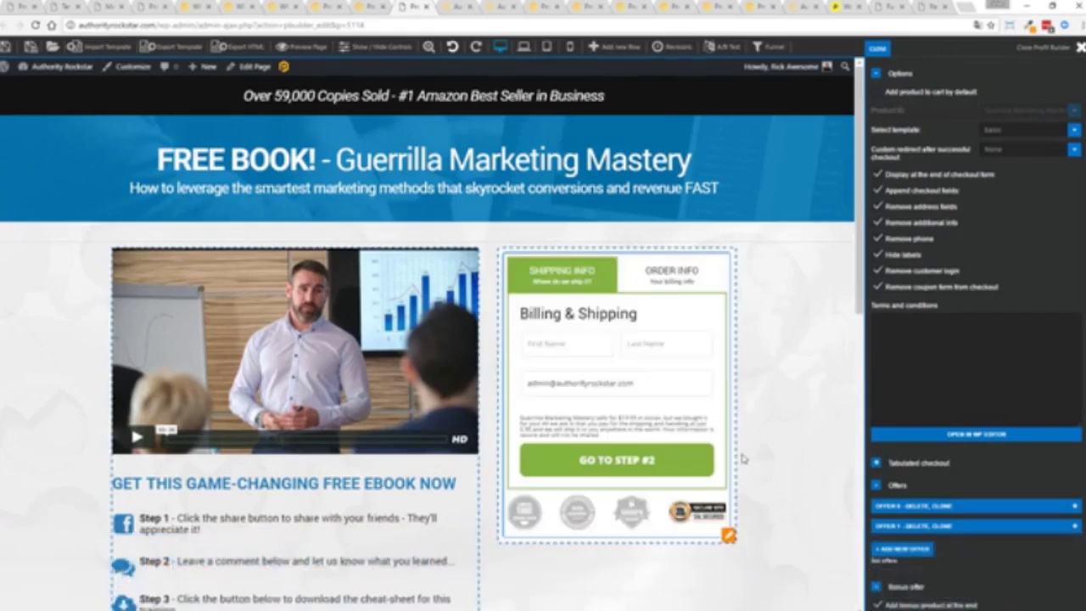
pyautogui.click(565, 339)
pyautogui.write('Fred')
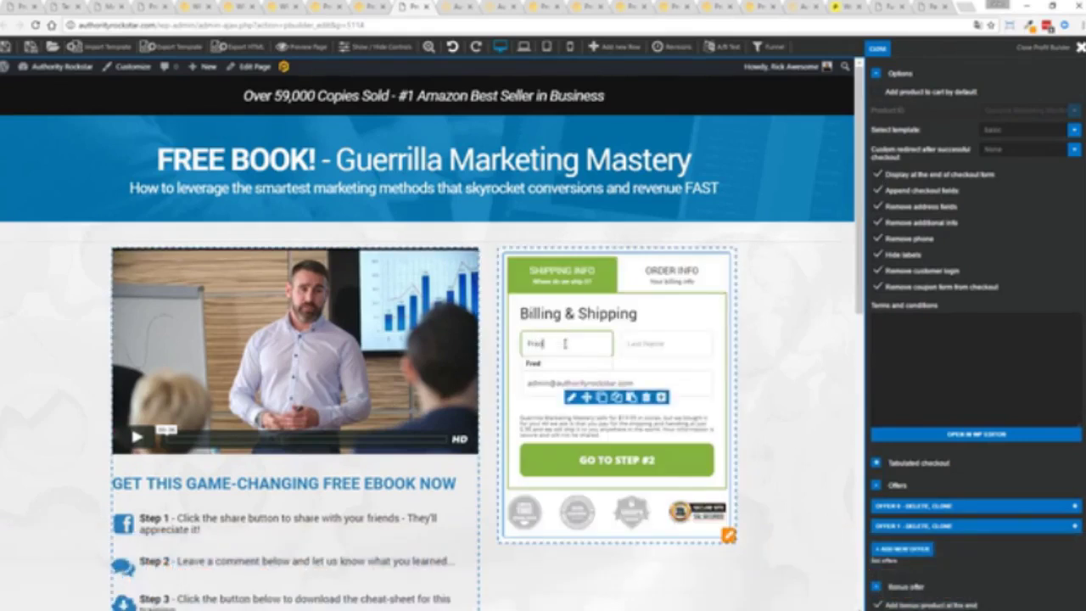
pyautogui.press('Tab')
pyautogui.write('Fi')
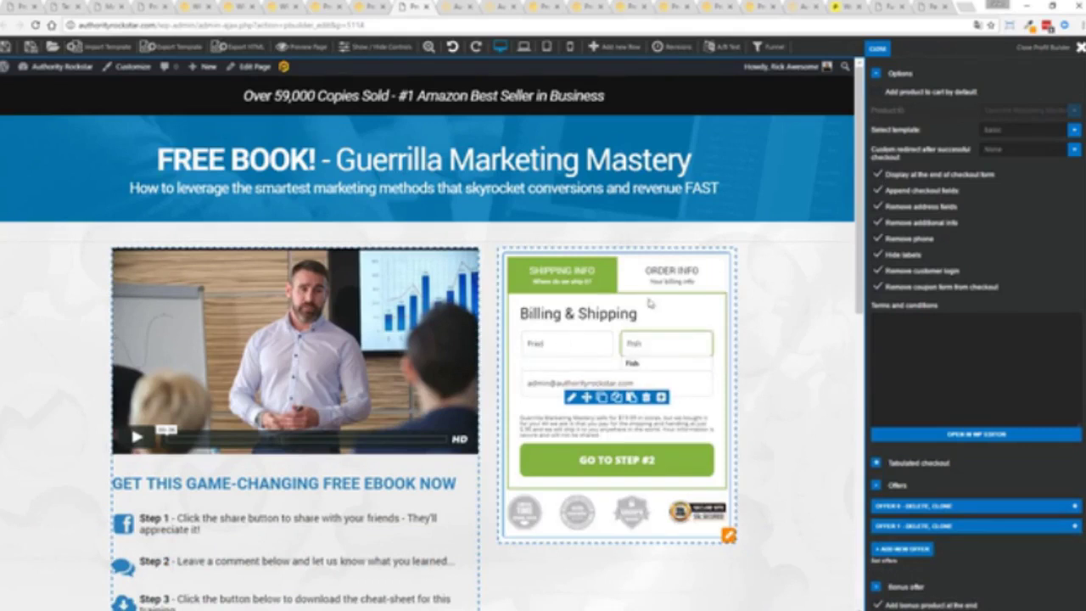
pyautogui.press('Return')
pyautogui.press('Return')
# Step: Review the order step totalling $79.98 with PayPal and credit-card payment options
pyautogui.scroll(-2, 787, 438)
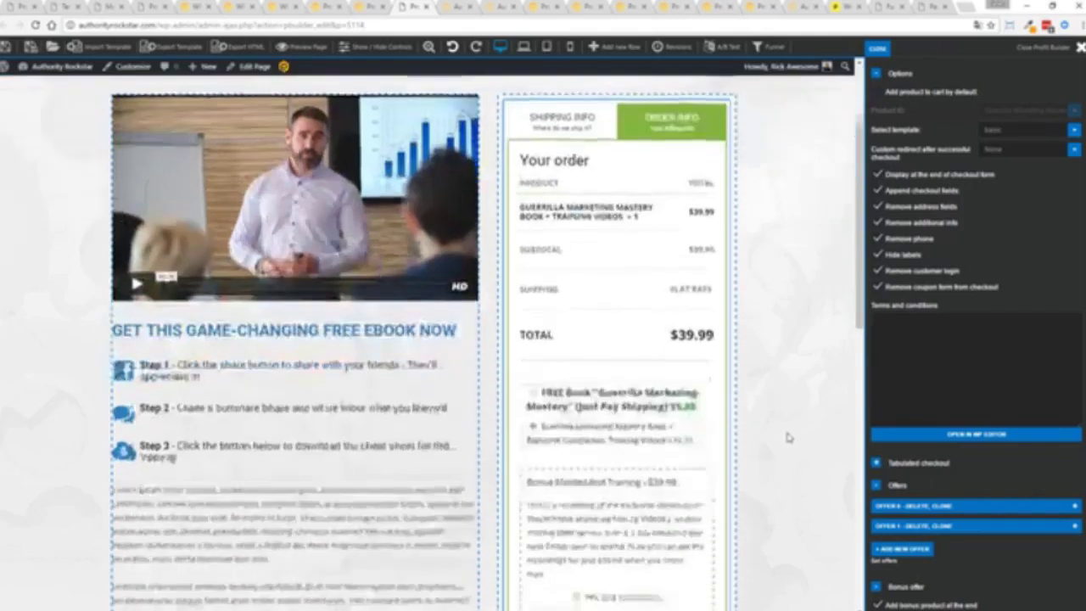
pyautogui.scroll(-3, 788, 438)
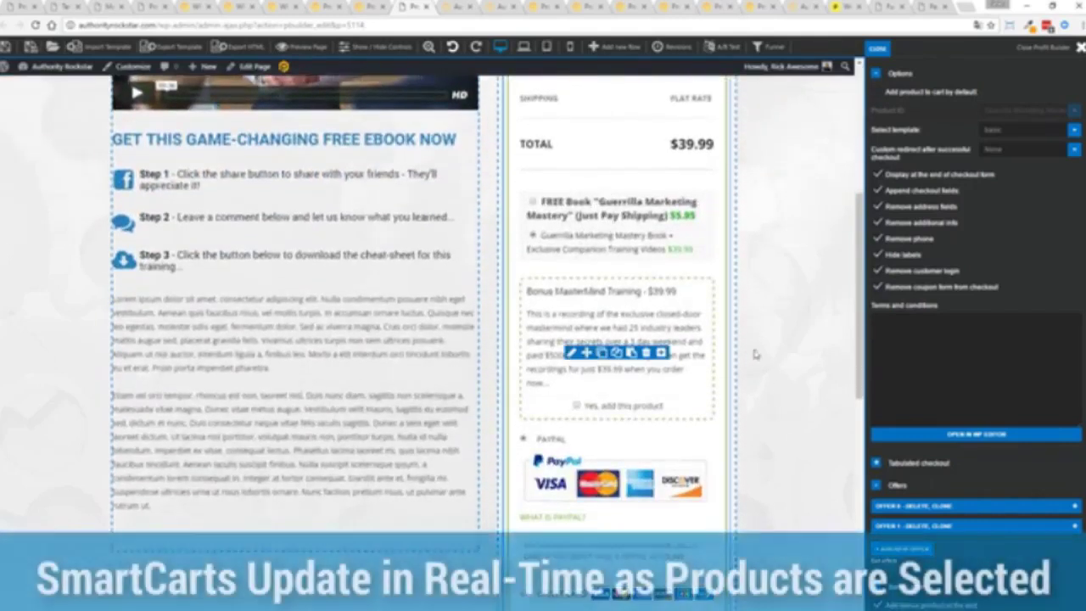
pyautogui.scroll(3, 645, 382)
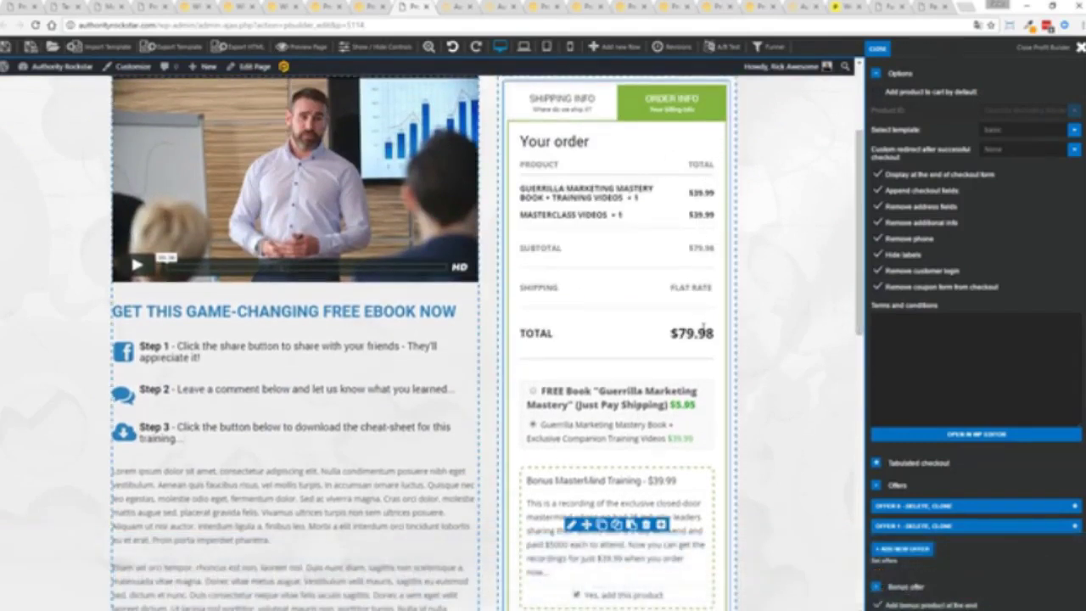
pyautogui.scroll(-4, 703, 327)
pyautogui.scroll(-5, 764, 348)
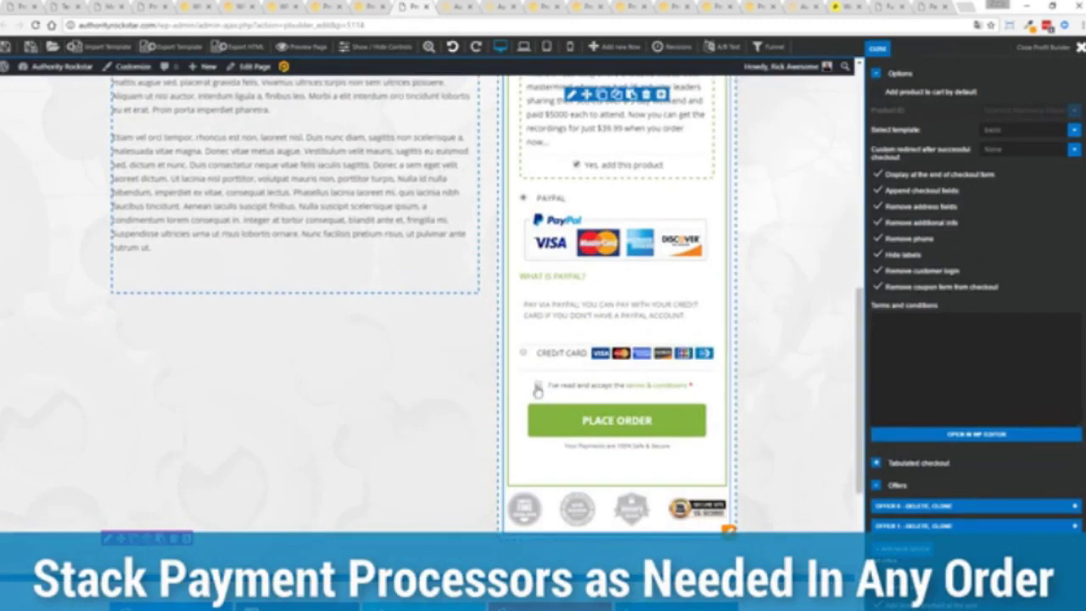
pyautogui.scroll(10, 798, 353)
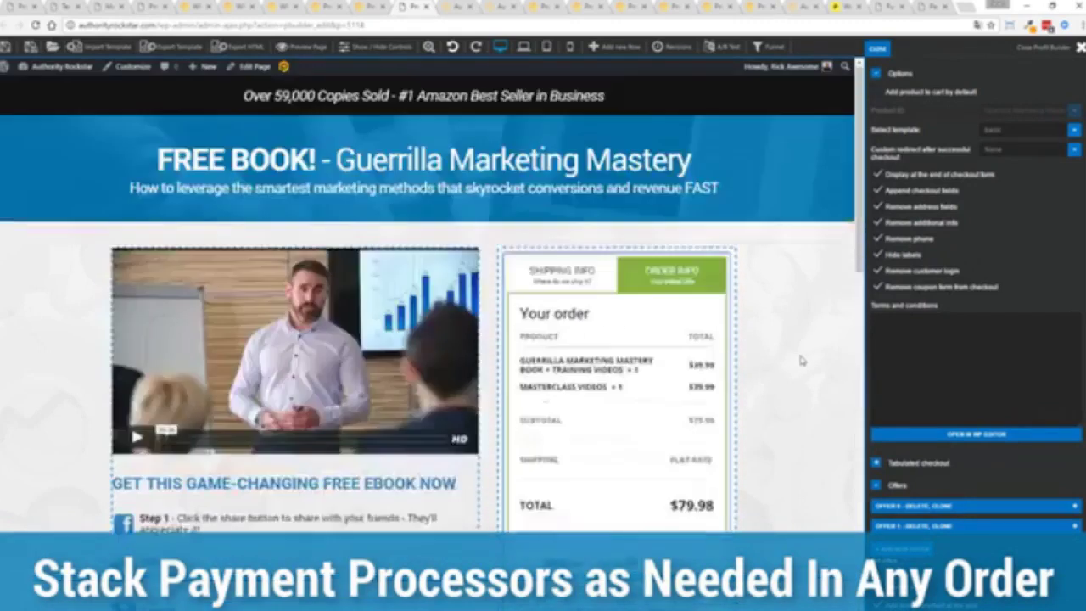
pyautogui.scroll(-2, 801, 361)
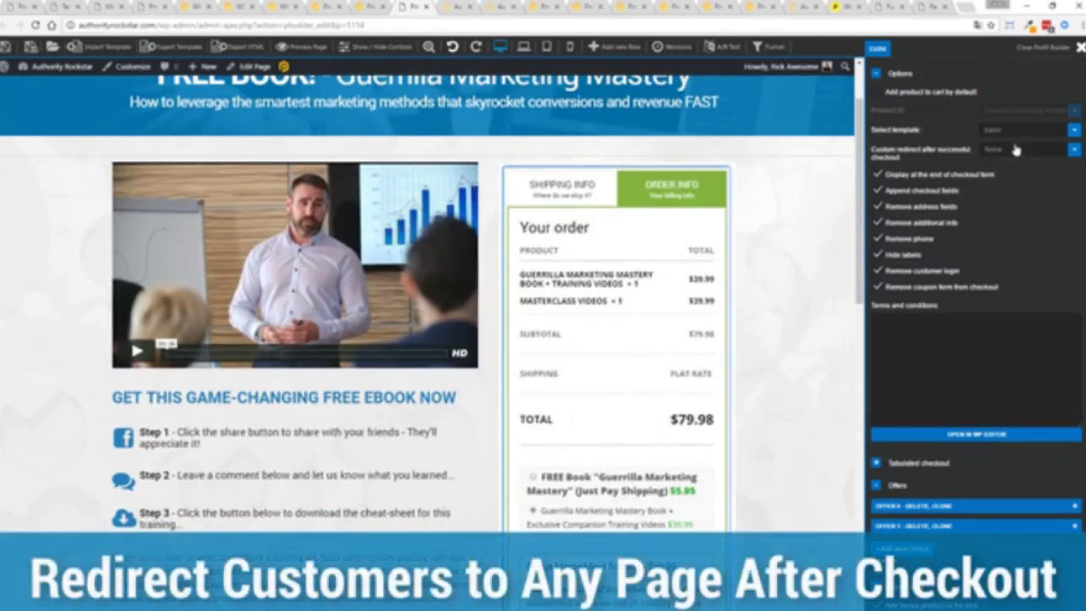
# Step: Check the 'Custom redirect after successful checkout' dropdown options and leave it set to None
pyautogui.click(1015, 149)
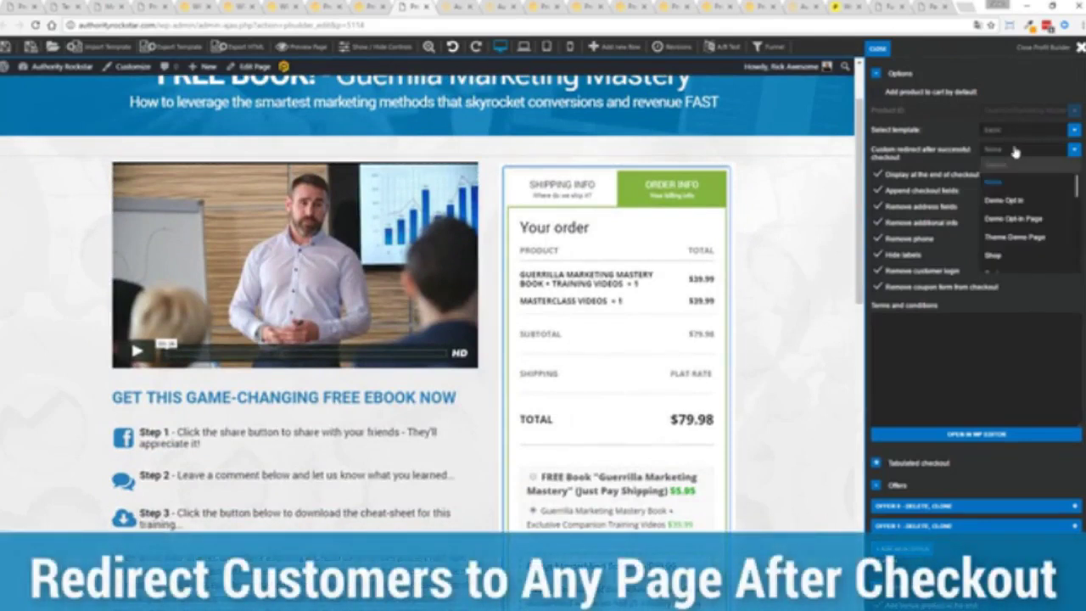
pyautogui.click(1014, 85)
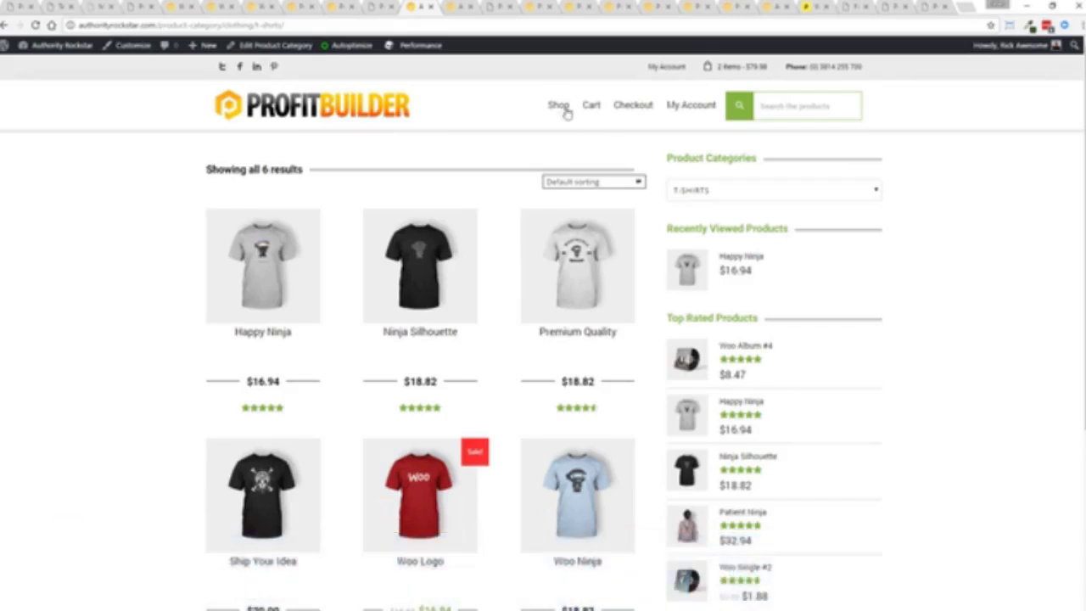
# Step: Browse the Happy Ninja product page, then switch to the sample blog post in the editor
pyautogui.click(463, 6)
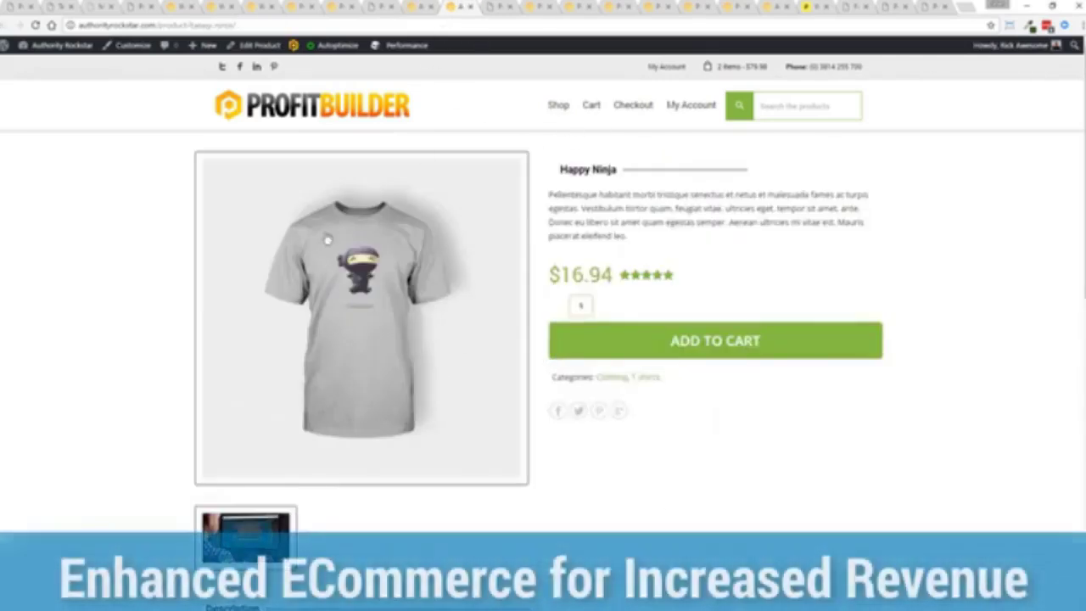
pyautogui.scroll(-4, 315, 198)
pyautogui.scroll(-2, 316, 198)
pyautogui.scroll(-3, 316, 198)
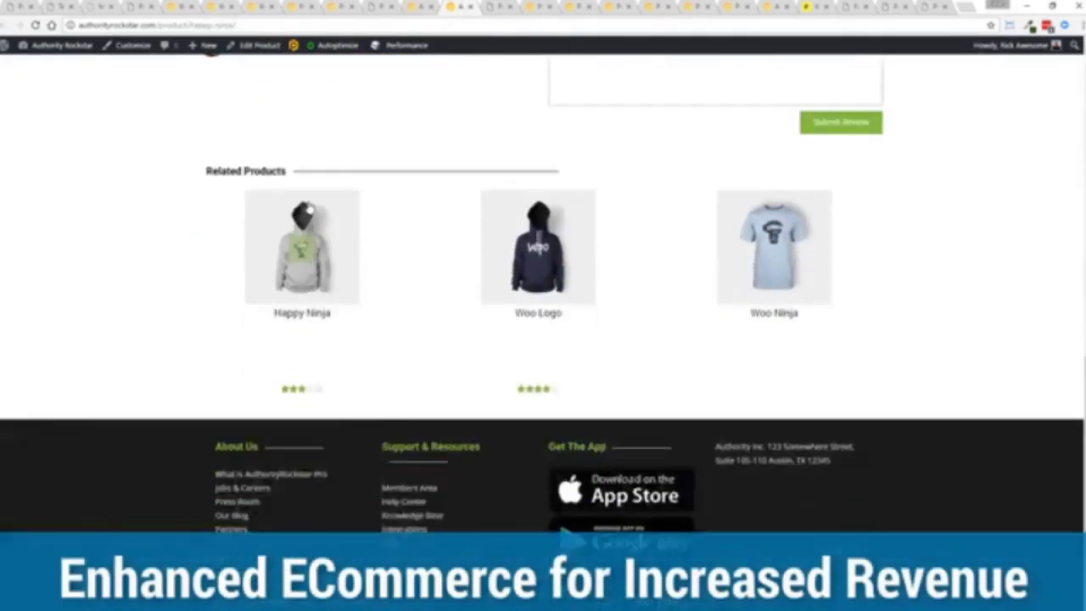
pyautogui.scroll(8, 314, 199)
pyautogui.scroll(-1, 310, 202)
pyautogui.scroll(1, 307, 200)
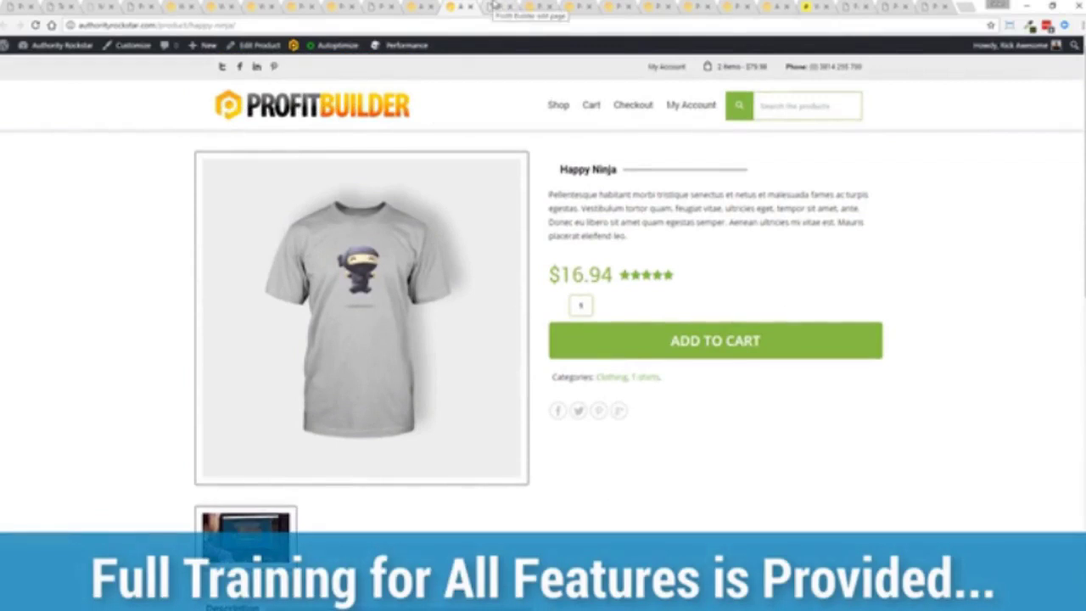
pyautogui.click(494, 7)
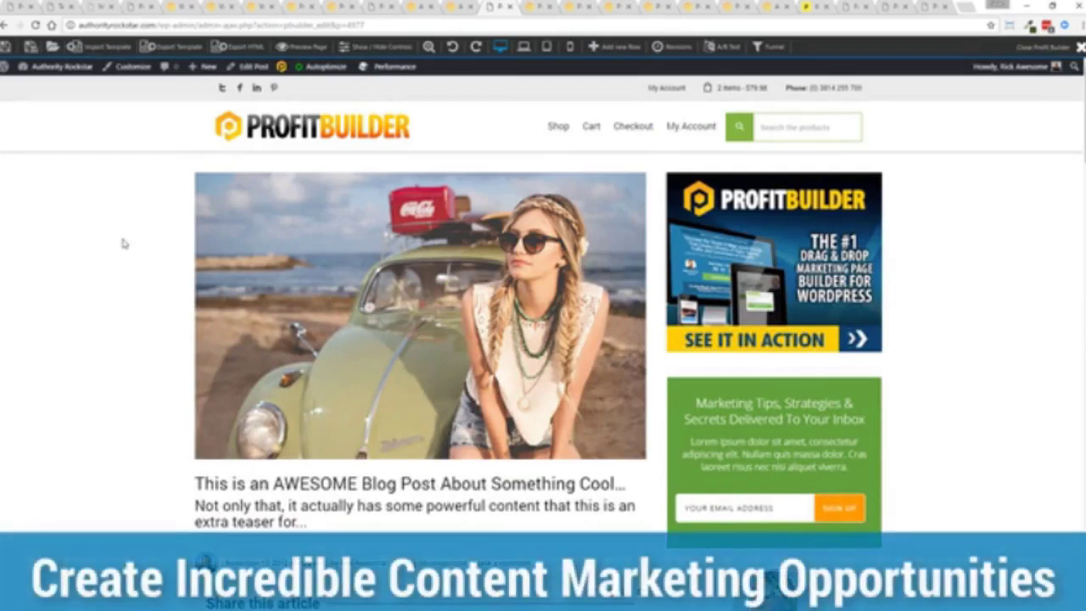
# Step: Scroll through the blog post and preview, then close, the download link's opt-in popup
pyautogui.scroll(-2, 124, 244)
pyautogui.scroll(-2, 123, 244)
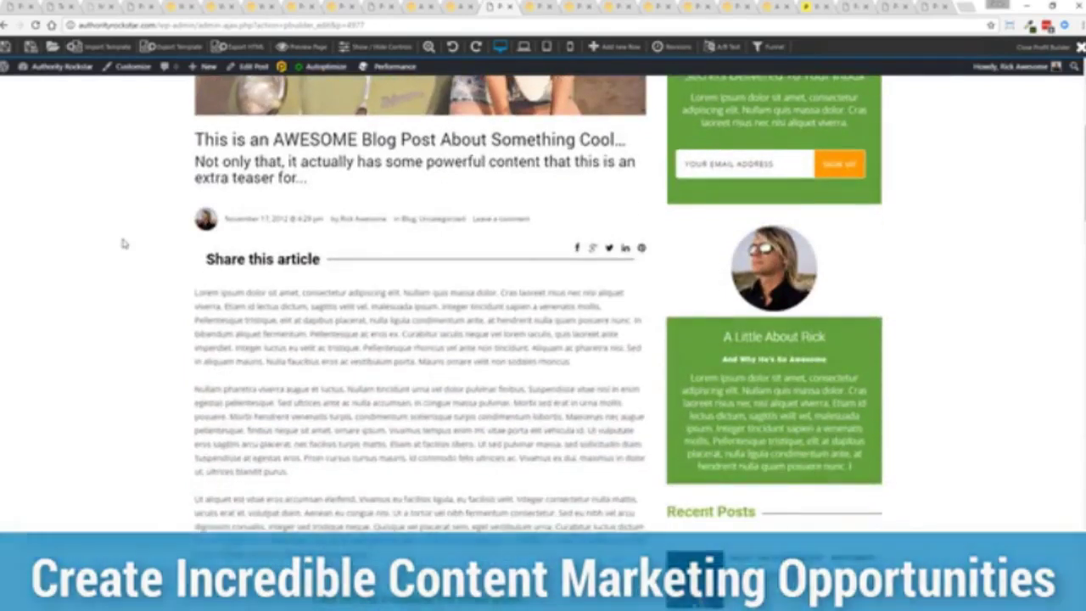
pyautogui.scroll(-3, 123, 244)
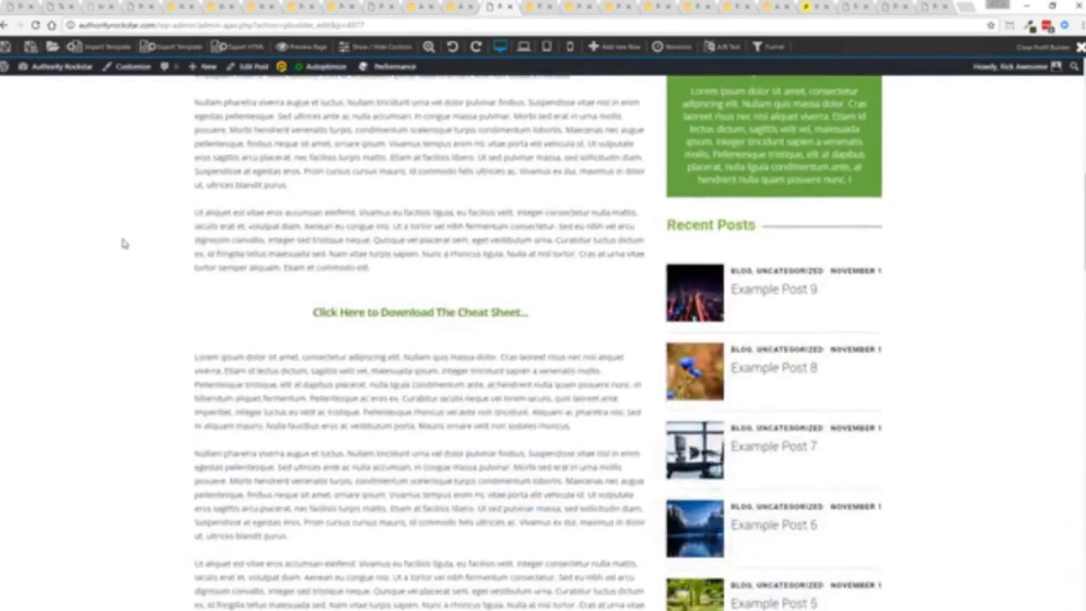
pyautogui.scroll(1, 121, 242)
pyautogui.scroll(2, 121, 242)
pyautogui.scroll(-1, 121, 242)
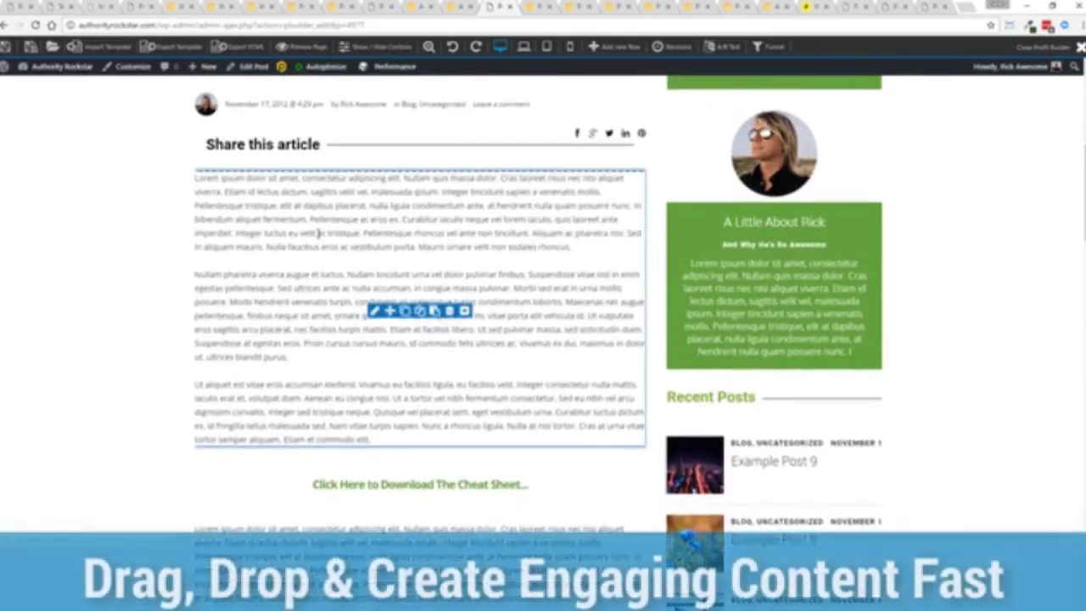
pyautogui.click(334, 488)
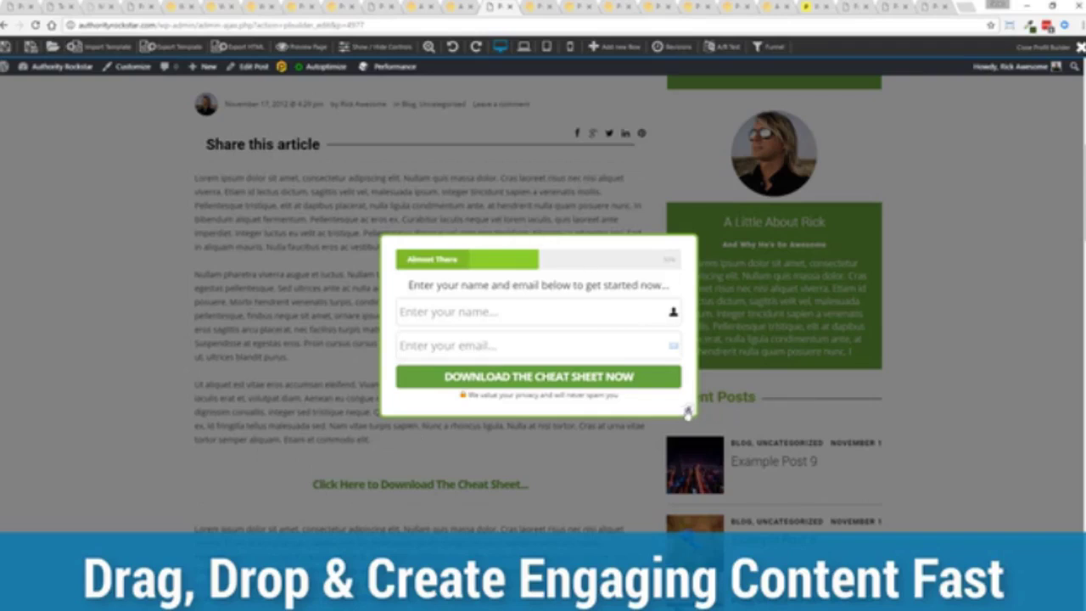
pyautogui.click(688, 412)
pyautogui.moveTo(527, 382)
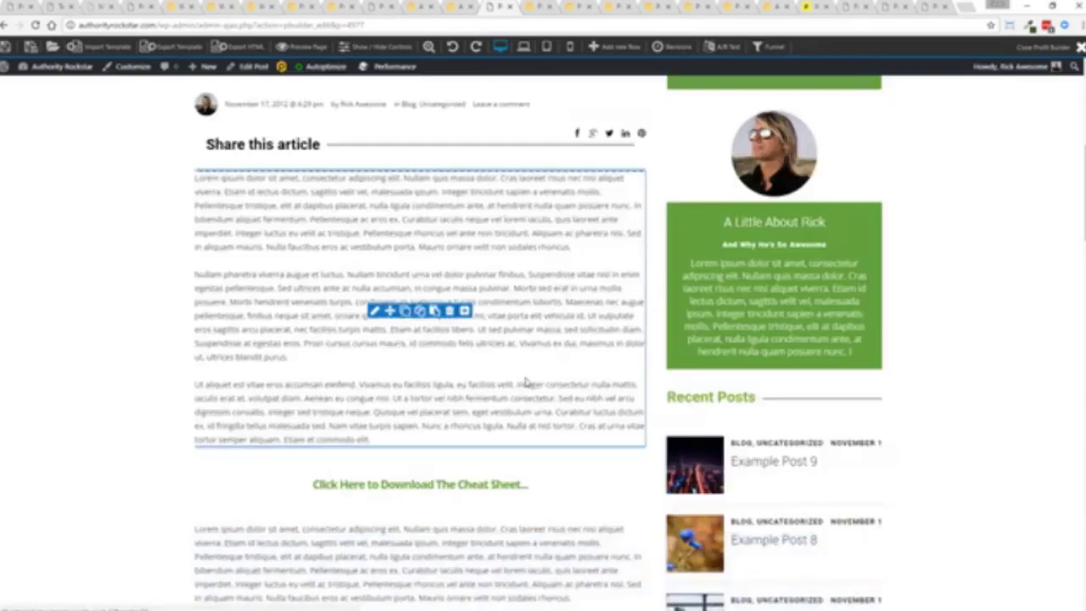
# Step: Scroll down to the author line and share-article links, then back up the post
pyautogui.scroll(-5, 526, 382)
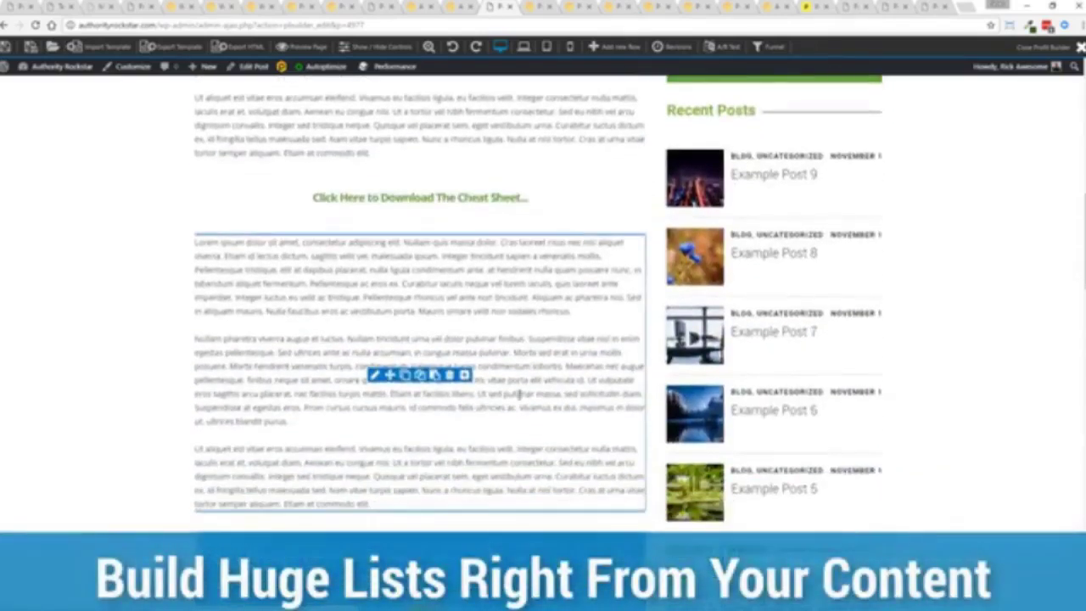
pyautogui.scroll(-4, 520, 394)
pyautogui.scroll(-3, 519, 394)
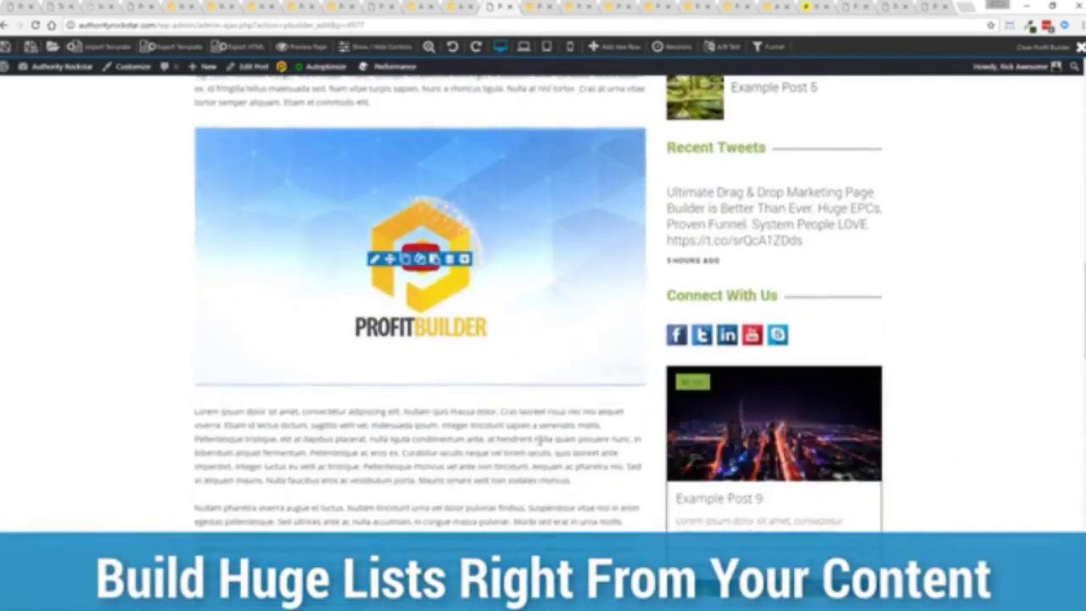
pyautogui.moveTo(454, 504)
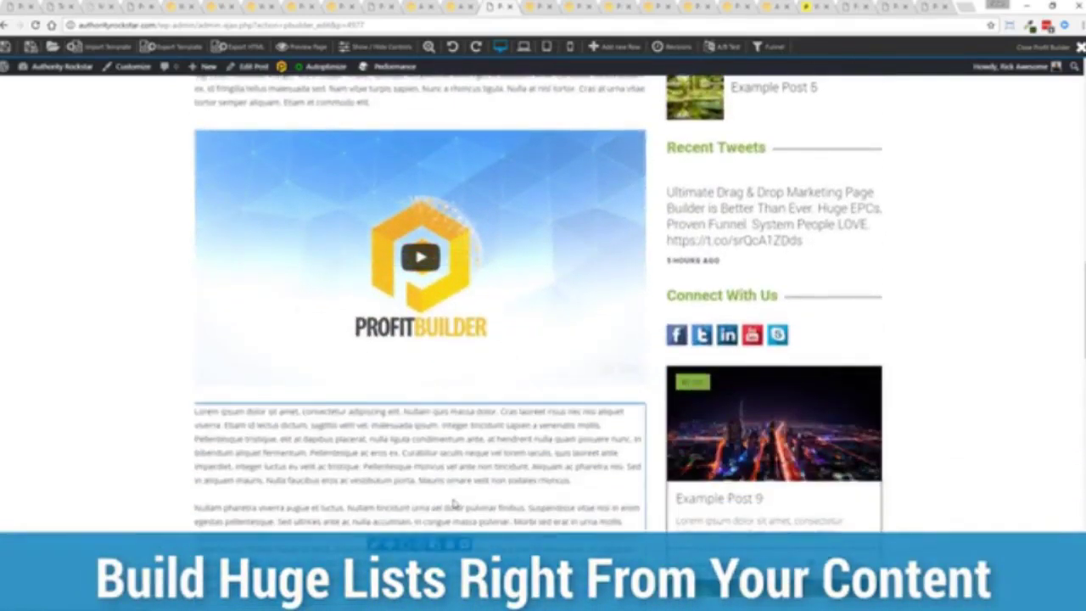
pyautogui.scroll(2, 527, 235)
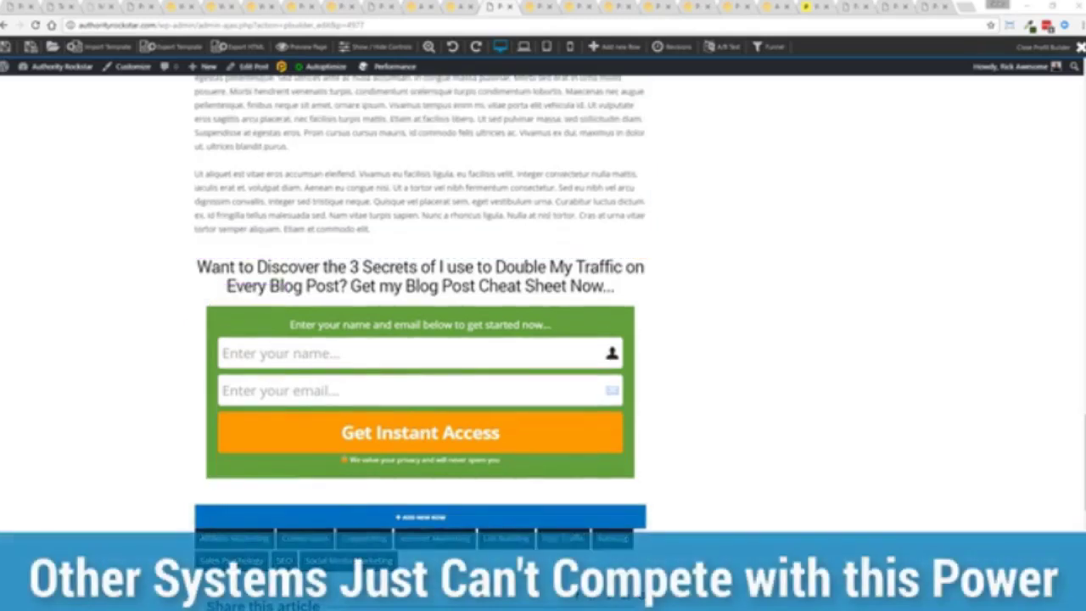
pyautogui.scroll(10, 216, 314)
pyautogui.scroll(5, 217, 314)
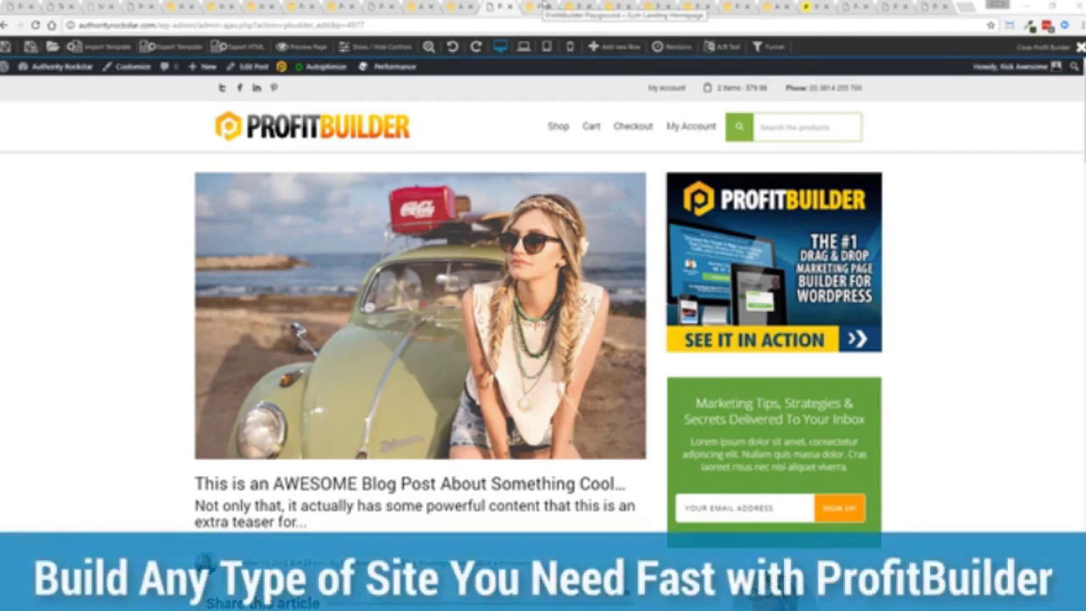
# Step: Switch to the gym landing page template and scroll down to its bottom
pyautogui.click(543, 7)
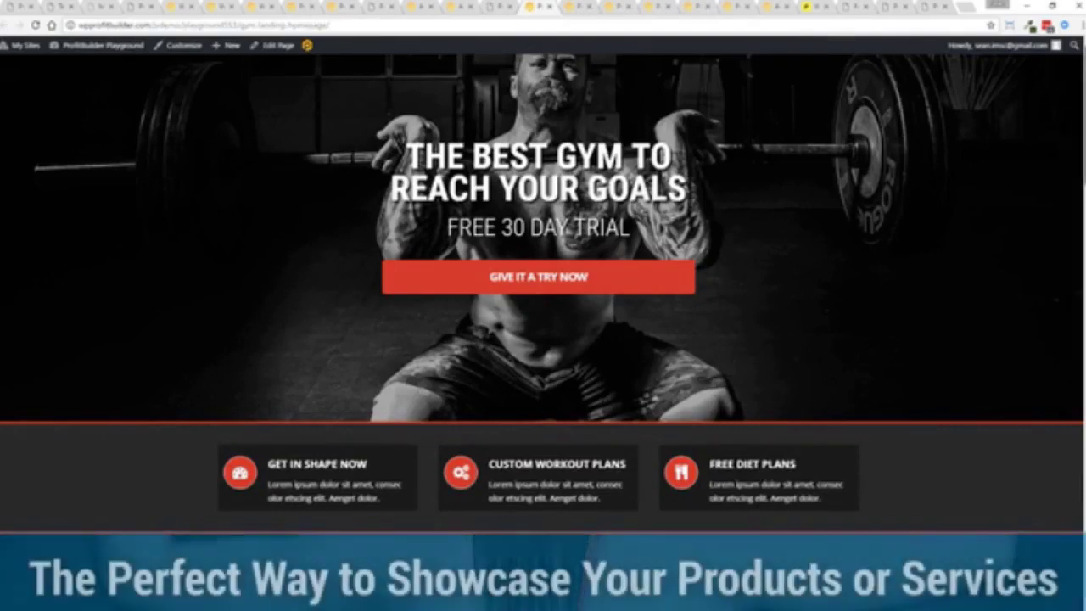
pyautogui.scroll(-3, 1064, 121)
pyautogui.scroll(-3, 543, 300)
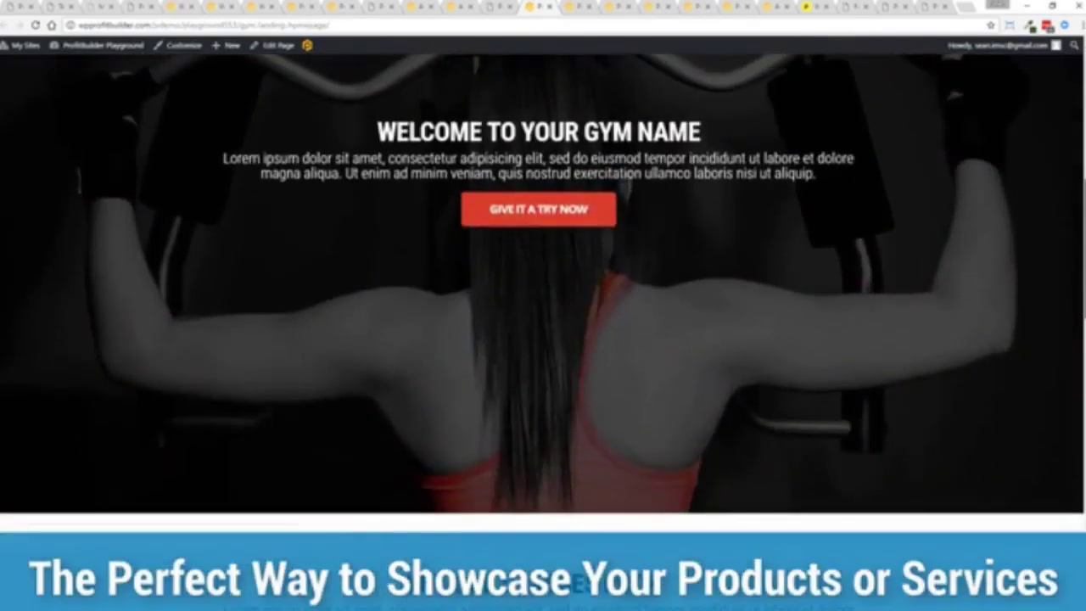
pyautogui.scroll(-1, 544, 331)
pyautogui.scroll(-2, 543, 331)
pyautogui.scroll(-2, 543, 331)
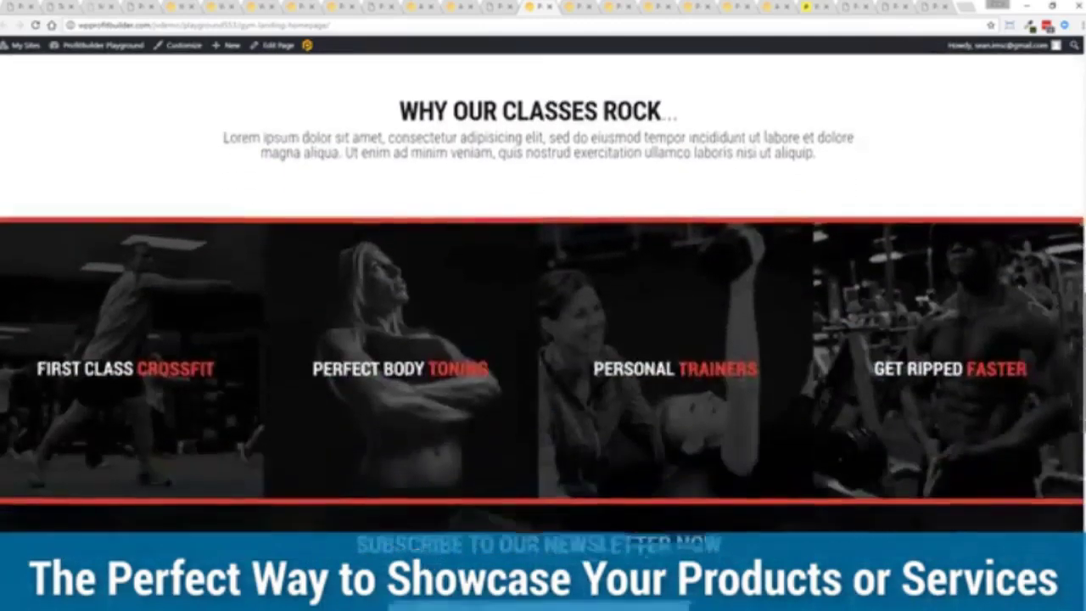
pyautogui.scroll(-1, 543, 331)
pyautogui.scroll(-2, 543, 331)
pyautogui.scroll(-2, 544, 331)
pyautogui.scroll(-1, 543, 331)
pyautogui.scroll(-2, 543, 331)
# Step: Scroll back up the gym page, then bring up the coaching splash page with its countdown
pyautogui.scroll(1, 543, 331)
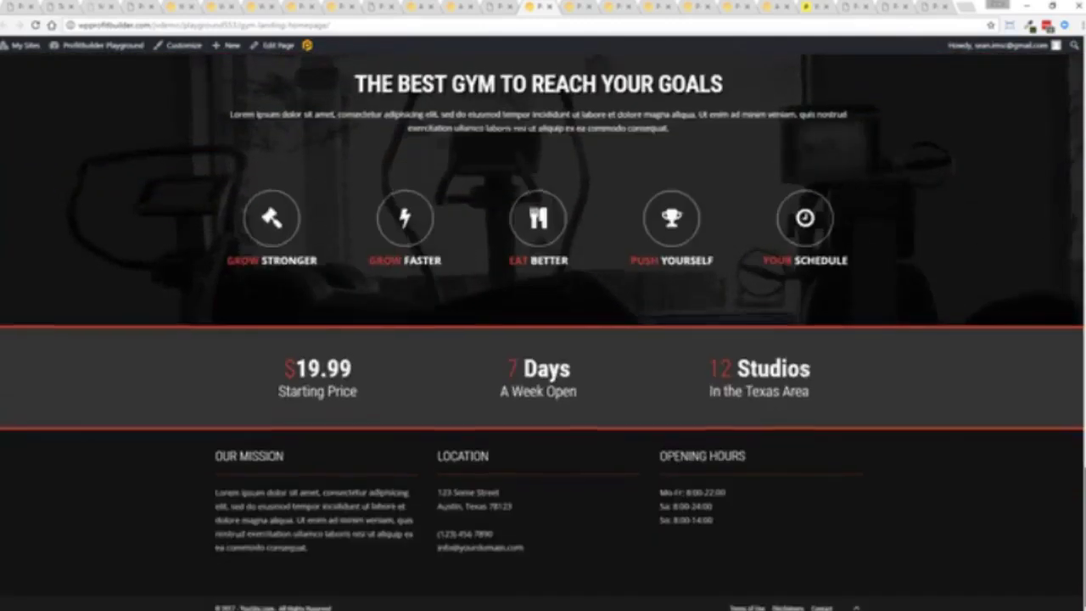
pyautogui.scroll(2, 543, 331)
pyautogui.scroll(2, 543, 331)
pyautogui.scroll(2, 543, 331)
pyautogui.scroll(3, 543, 331)
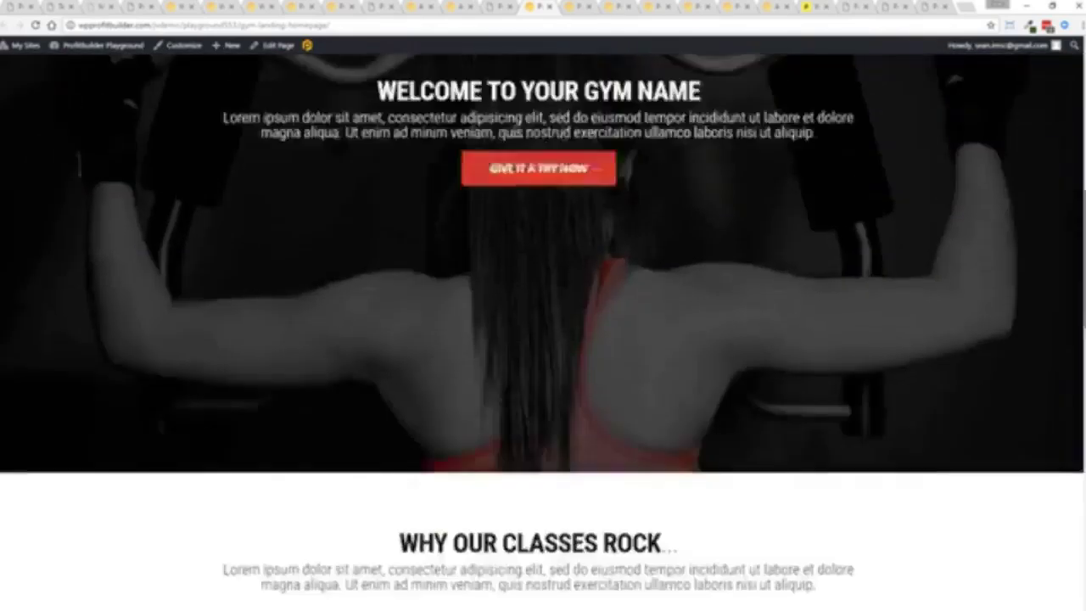
pyautogui.scroll(3, 543, 331)
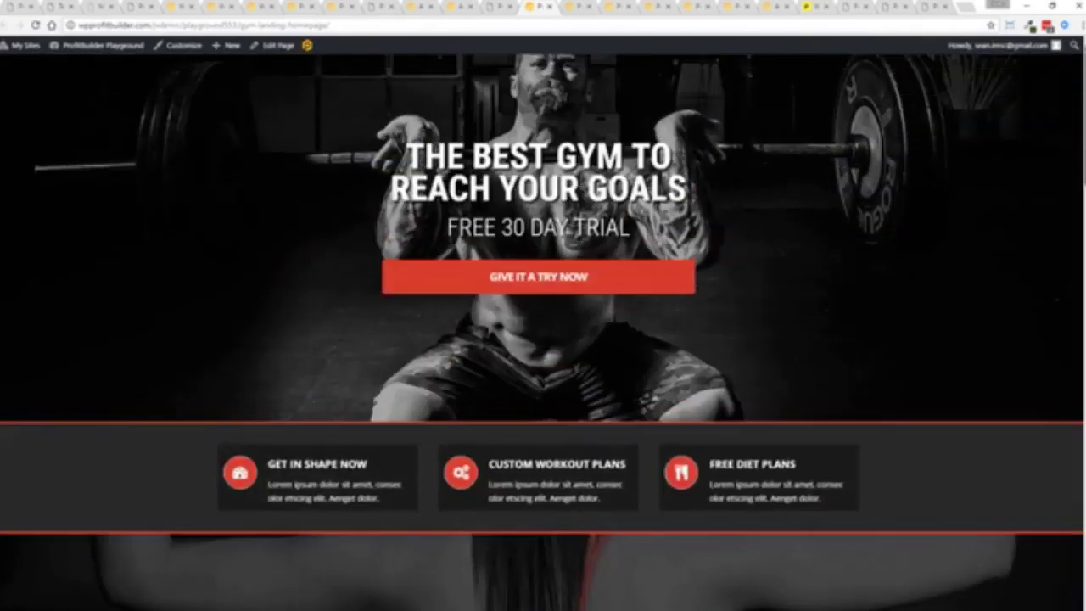
pyautogui.click(575, 7)
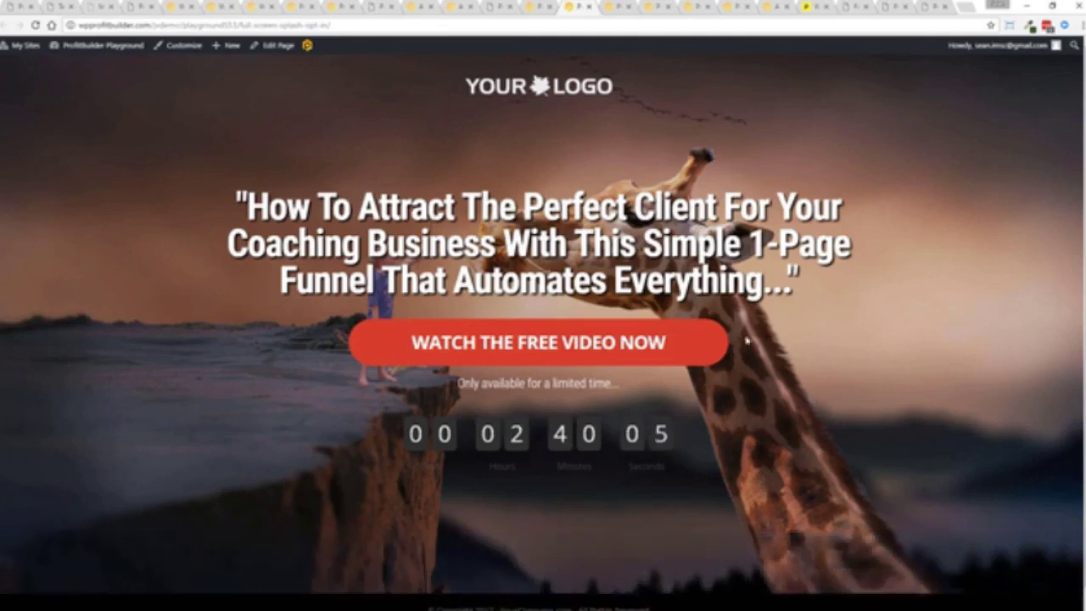
# Step: Flip through the coming-soon, contest and live training webinar template previews
pyautogui.click(604, 7)
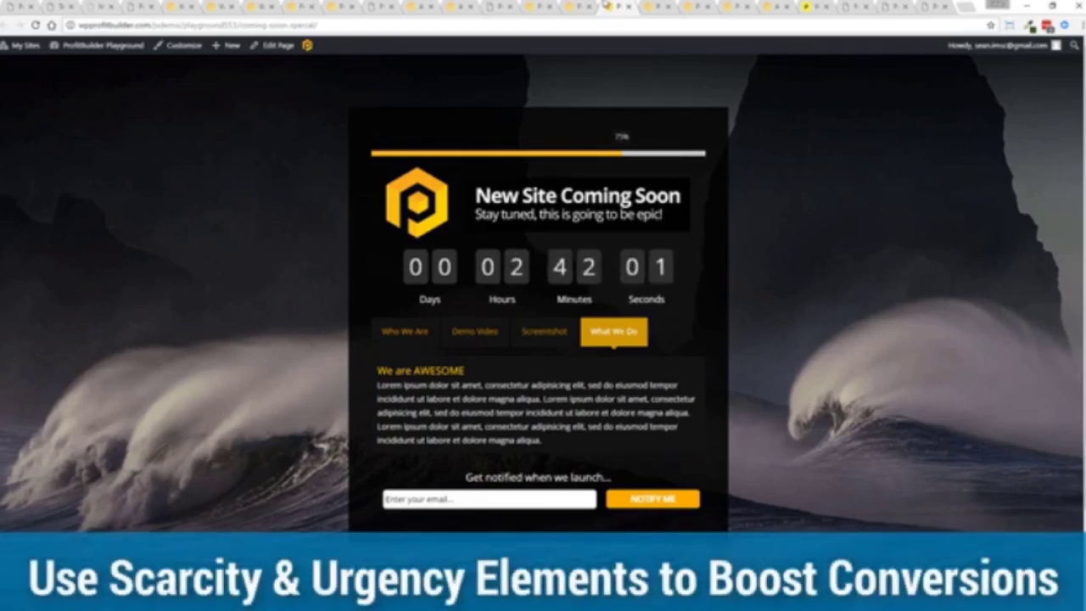
pyautogui.click(654, 6)
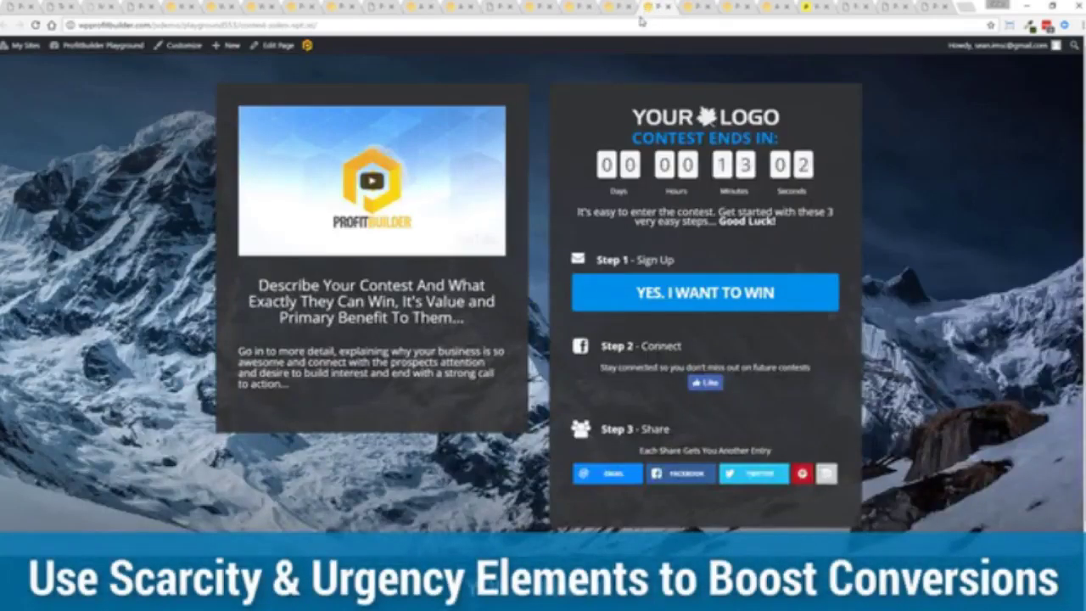
pyautogui.click(696, 7)
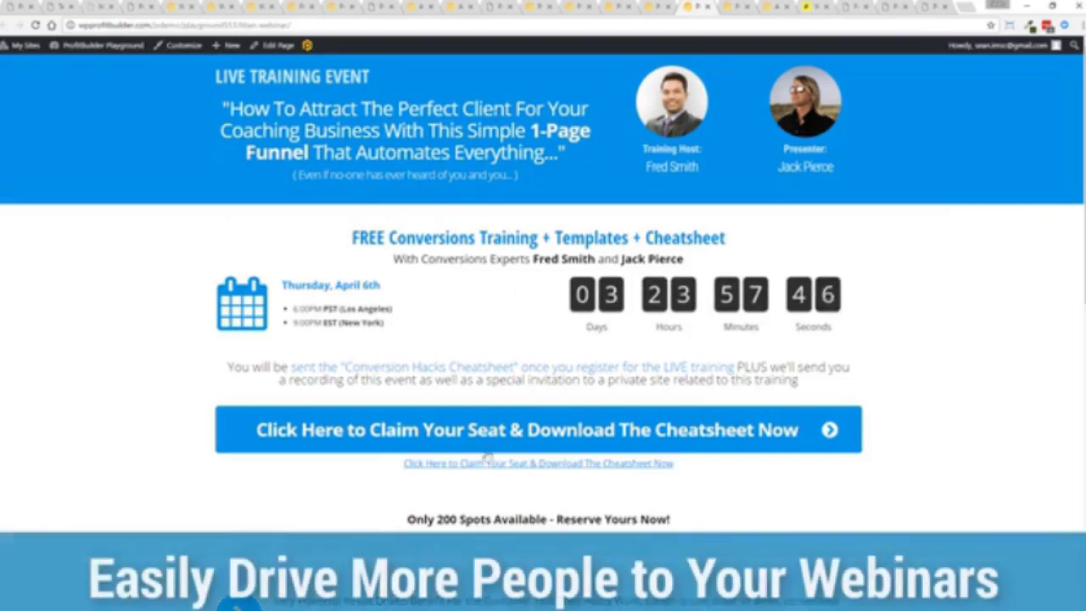
# Step: Open and close the webinar's claim-your-seat popup, then move on to the page builder homepage
pyautogui.click(465, 432)
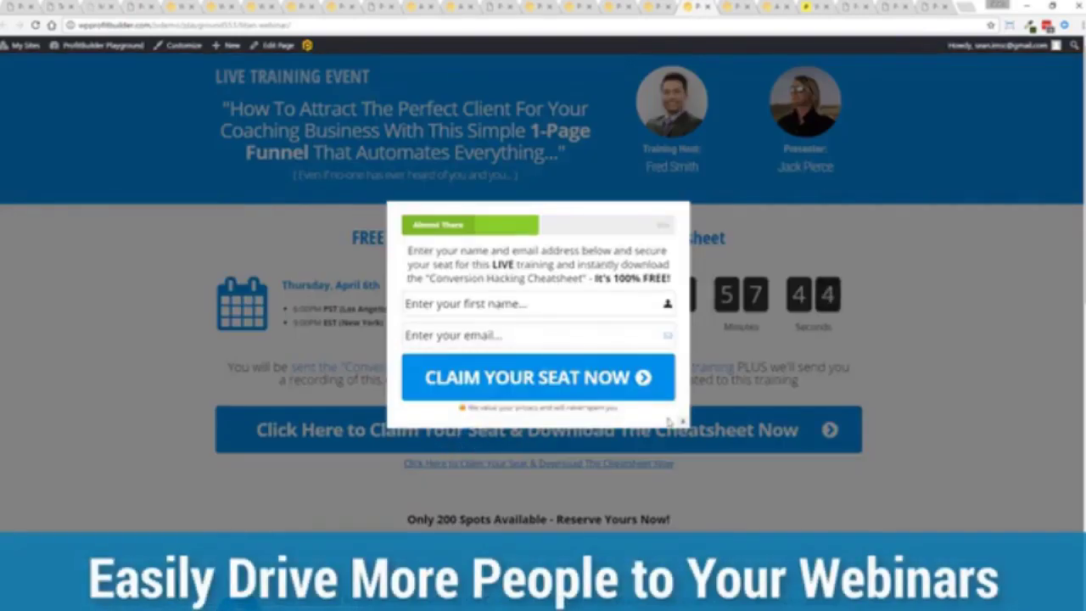
pyautogui.click(684, 424)
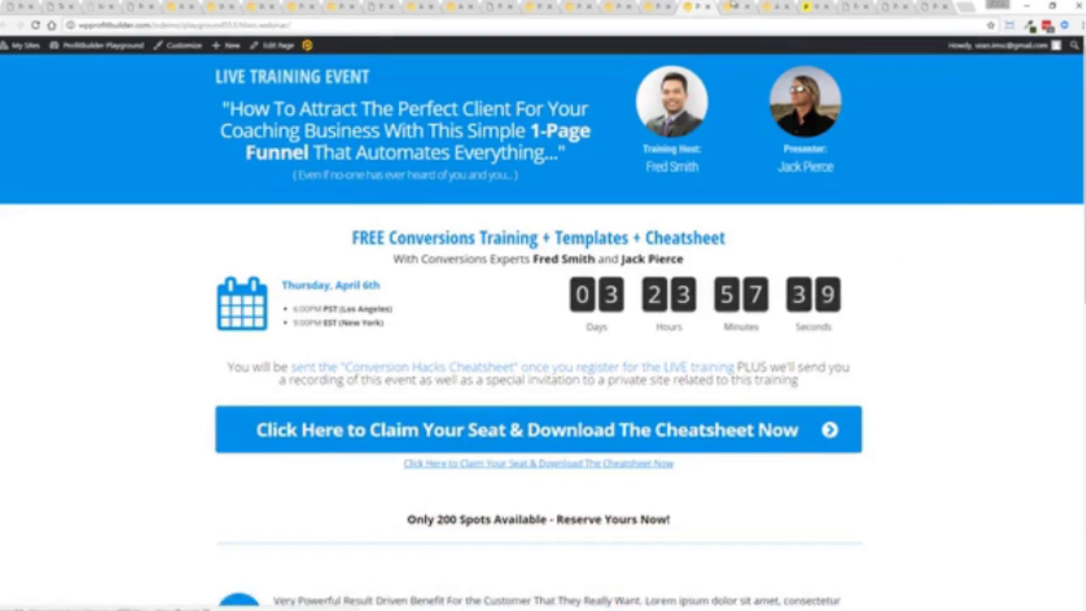
pyautogui.hotkey('ctrl', 'Tab')
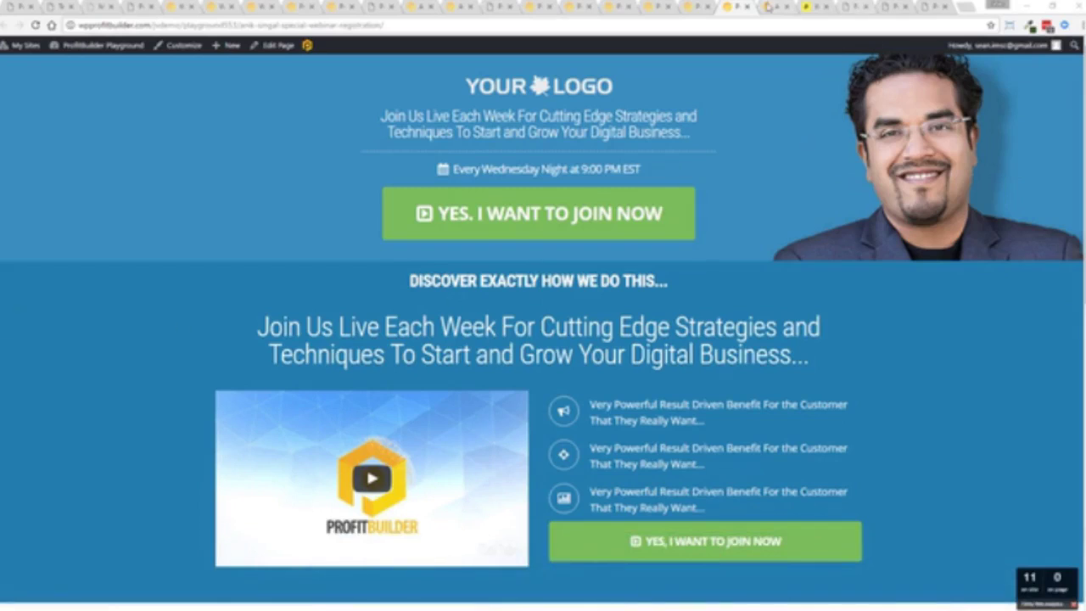
pyautogui.click(769, 7)
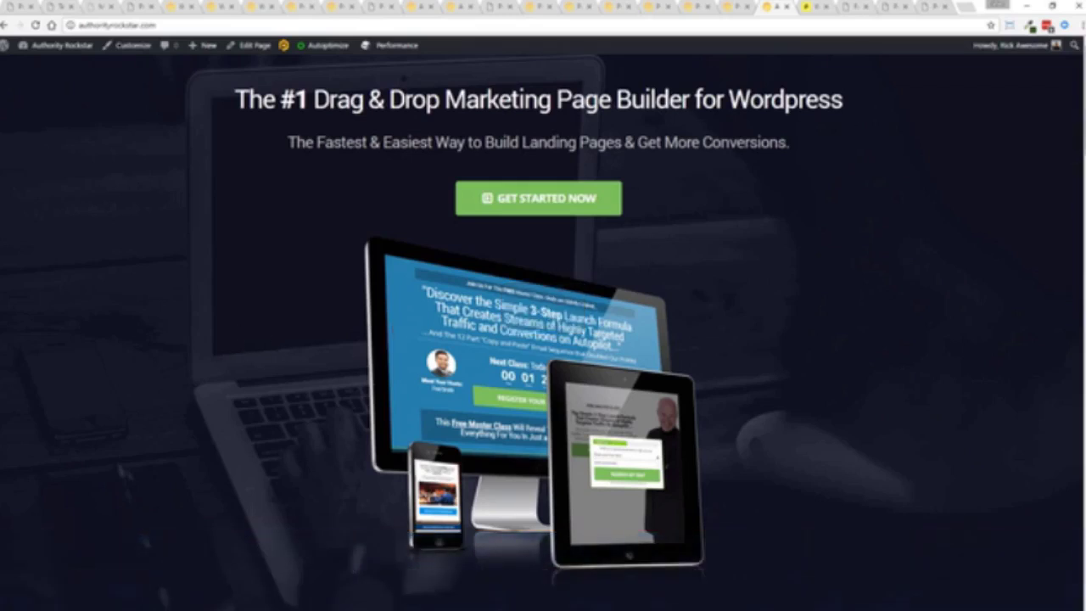
pyautogui.scroll(-5, 543, 331)
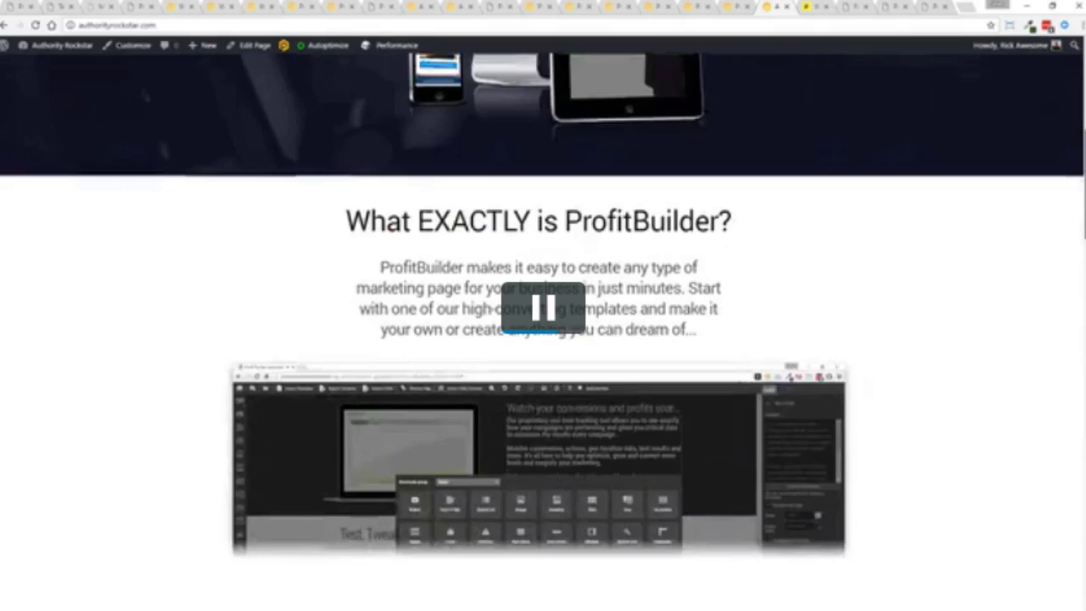
pyautogui.scroll(-2, 543, 339)
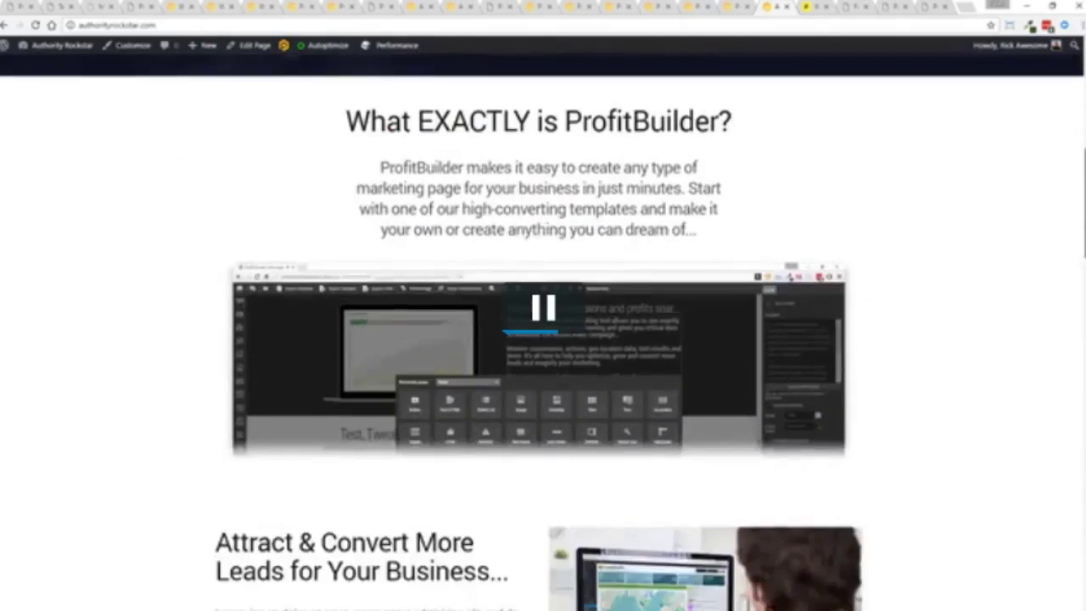
pyautogui.scroll(-4, 880, 382)
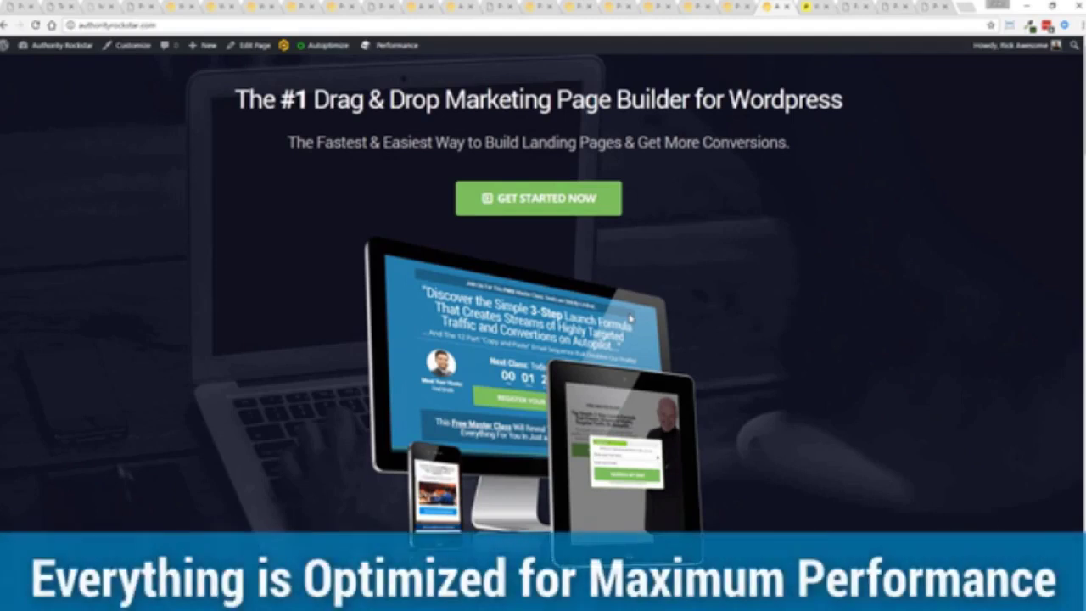
pyautogui.scroll(-4, 648, 257)
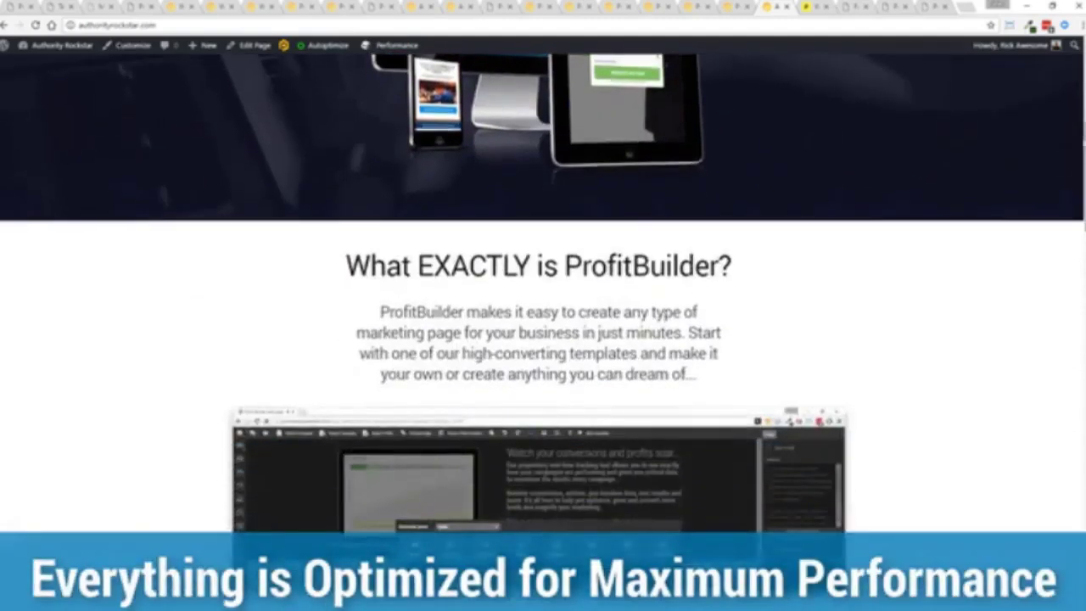
pyautogui.scroll(-5, 1060, 323)
pyautogui.scroll(-5, 1060, 323)
pyautogui.scroll(-5, 1060, 425)
pyautogui.scroll(-5, 1073, 519)
pyautogui.scroll(3, 1073, 519)
pyautogui.scroll(15, 1073, 518)
pyautogui.scroll(5, 1073, 519)
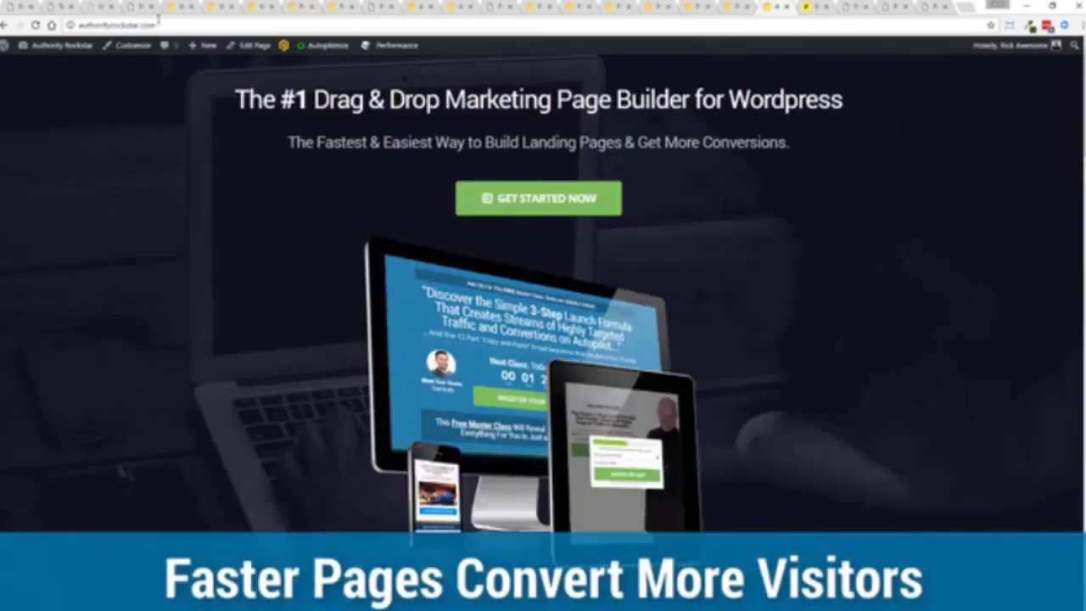
# Step: In Pingdom, highlight the 620 ms load time, then rerun the authorityrockstar.com speed test
pyautogui.click(811, 6)
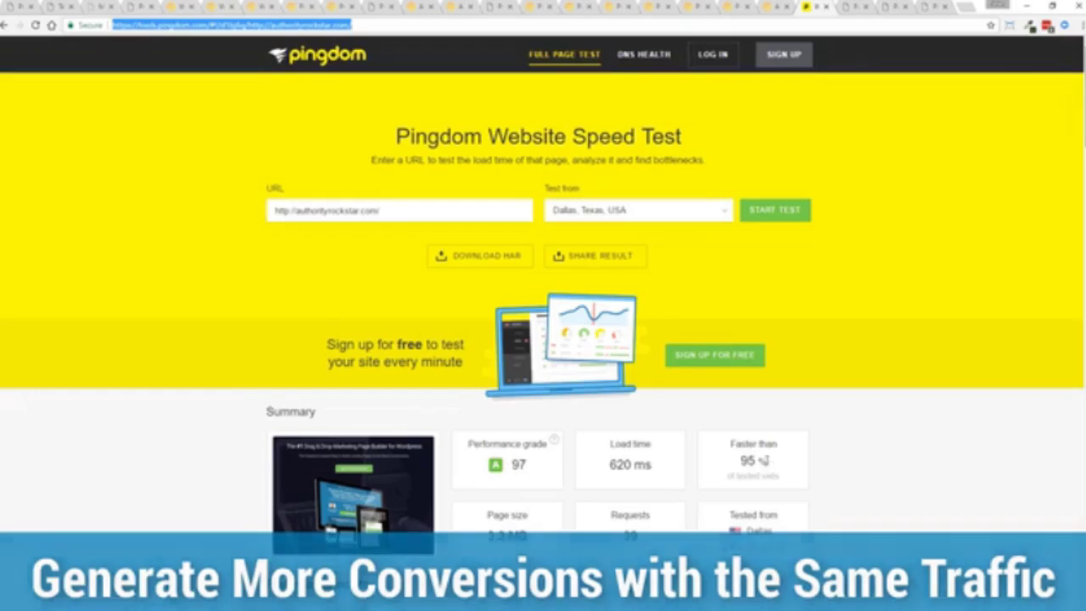
pyautogui.moveTo(655, 465); pyautogui.dragTo(608, 466)
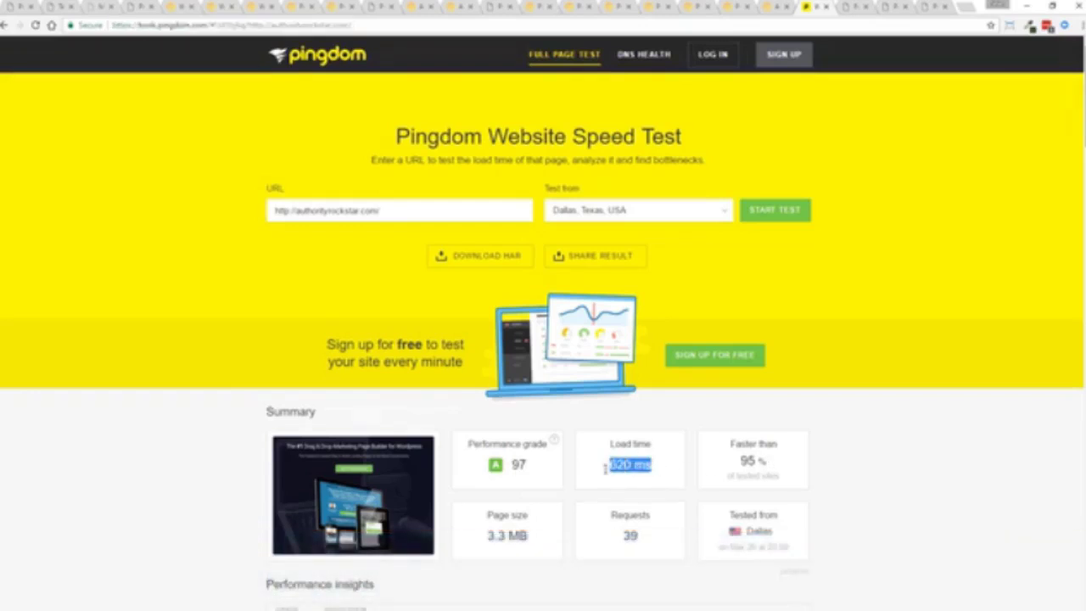
pyautogui.click(868, 471)
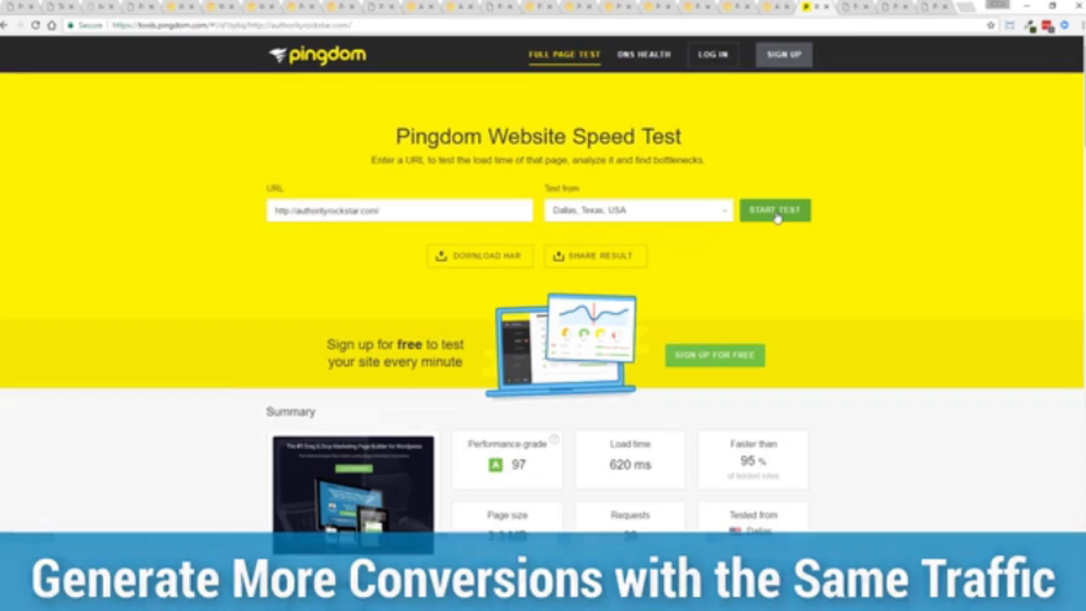
pyautogui.click(776, 214)
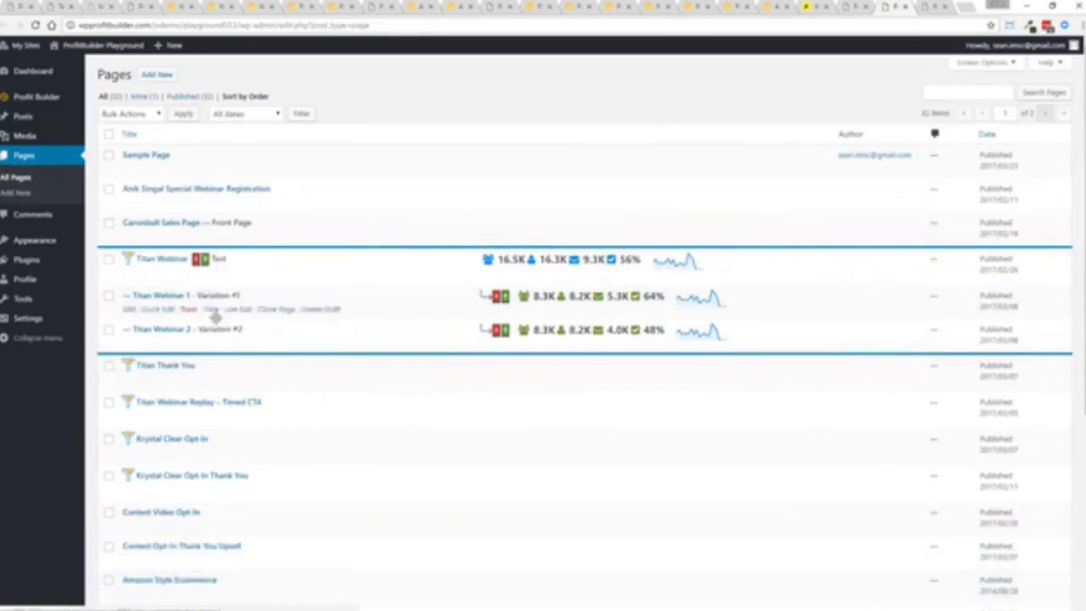
pyautogui.moveTo(215, 329)
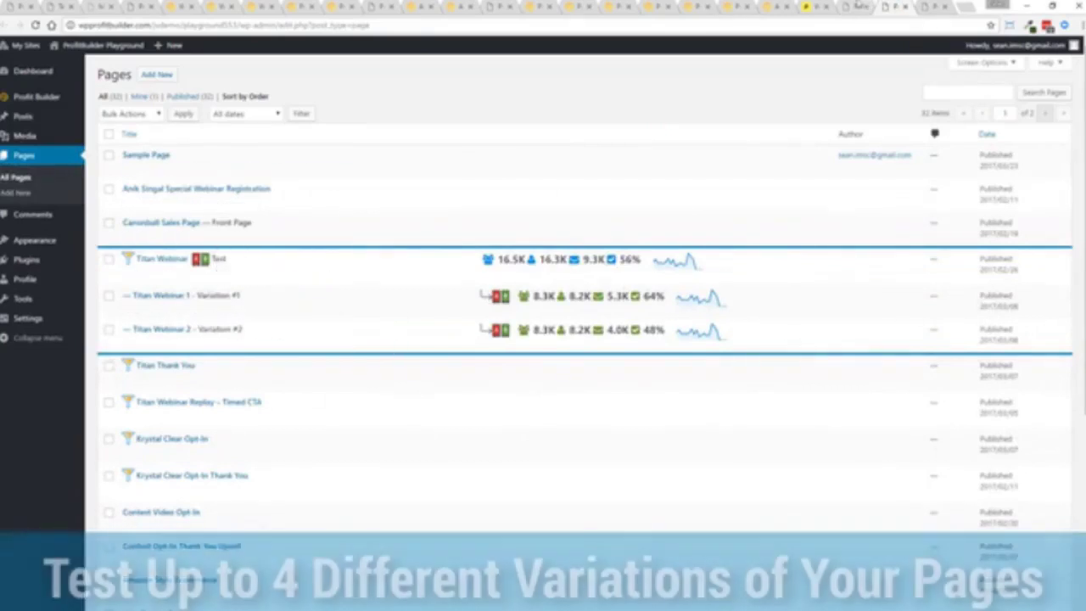
# Step: Bring up the Funnels dashboard with Titan Bootcamp's 65%/48.9% webinar split beside Krystal Clear
pyautogui.click(853, 7)
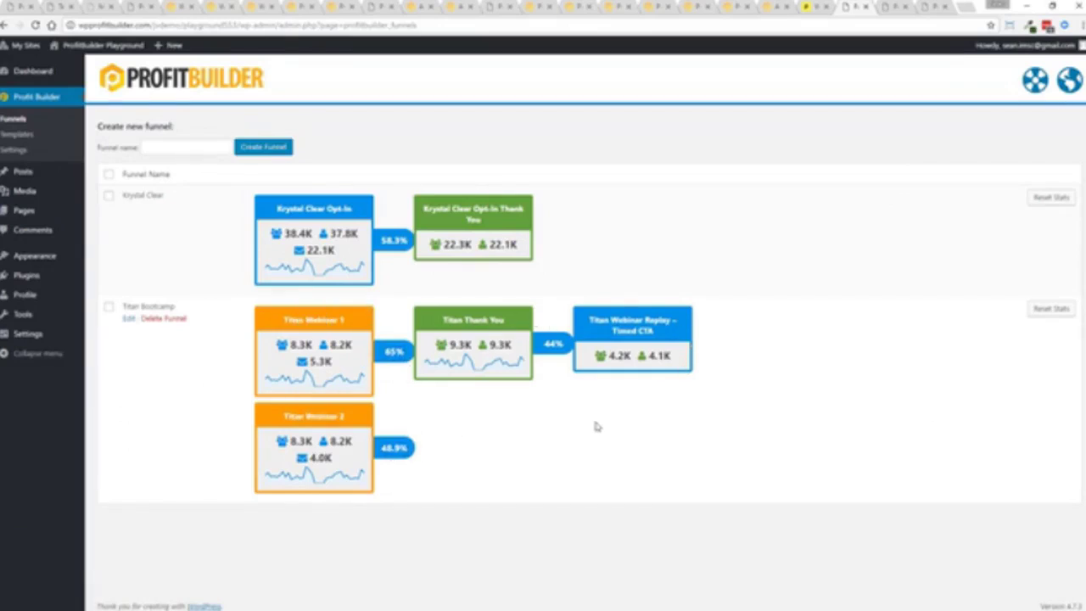
# Step: Open the 'Join Us Live Each Week' webinar registration page in the ProfitBuilder editor
pyautogui.click(729, 5)
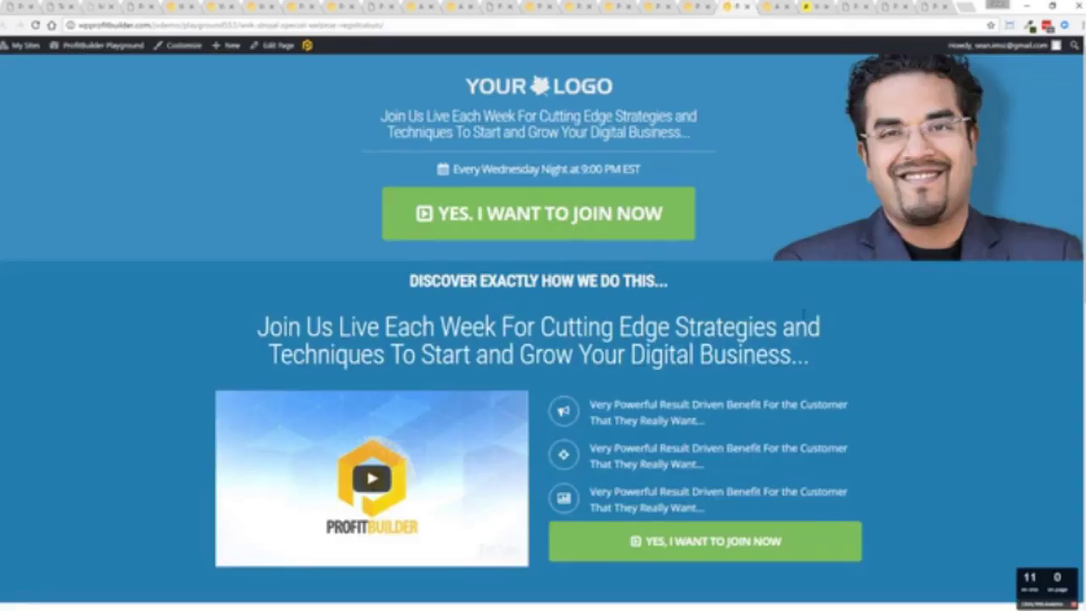
pyautogui.click(308, 46)
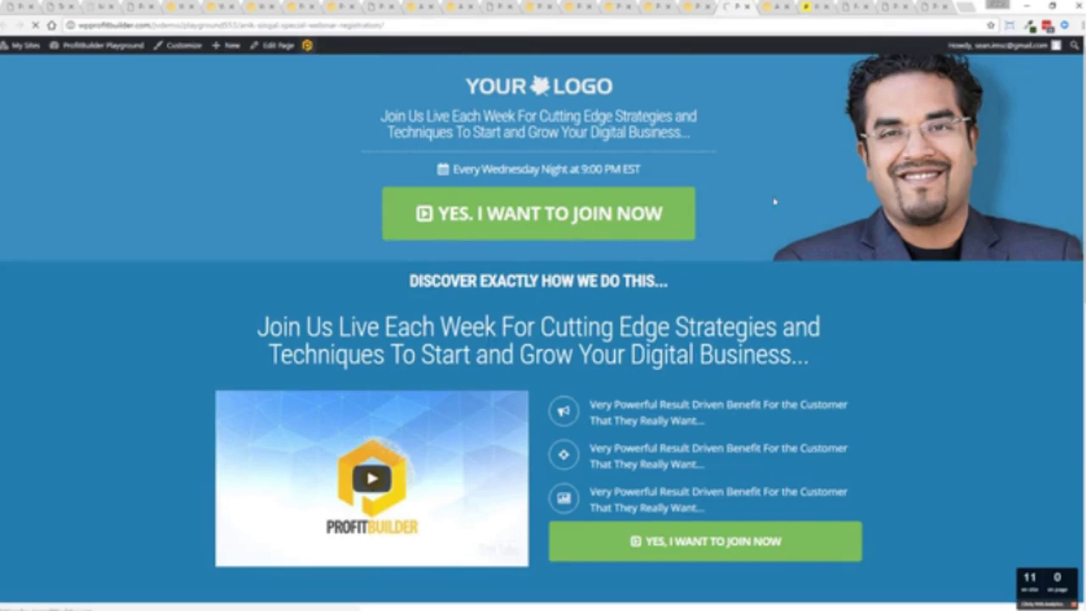
pyautogui.moveTo(737, 8); pyautogui.dragTo(798, 7)
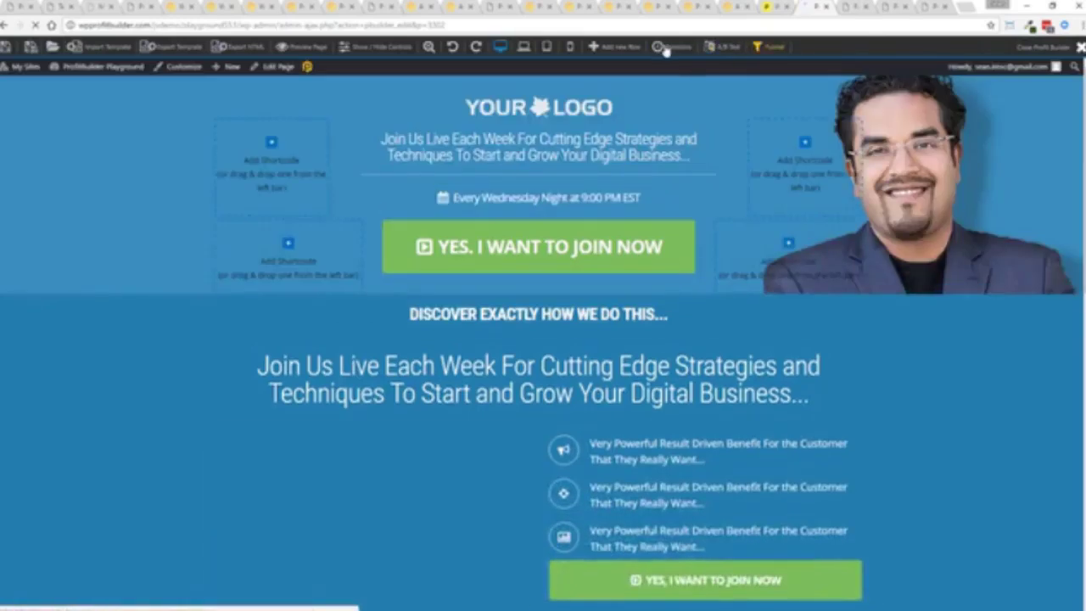
# Step: Review the A/B test options (two pages, seven days, Most Conversions) and cancel without creating a test
pyautogui.click(728, 51)
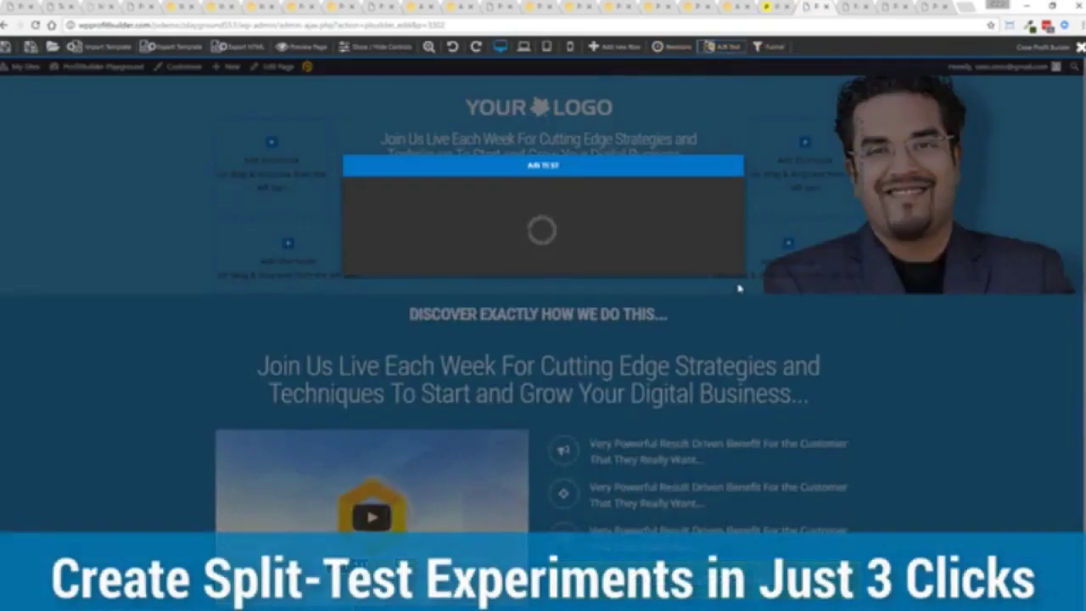
pyautogui.click(533, 218)
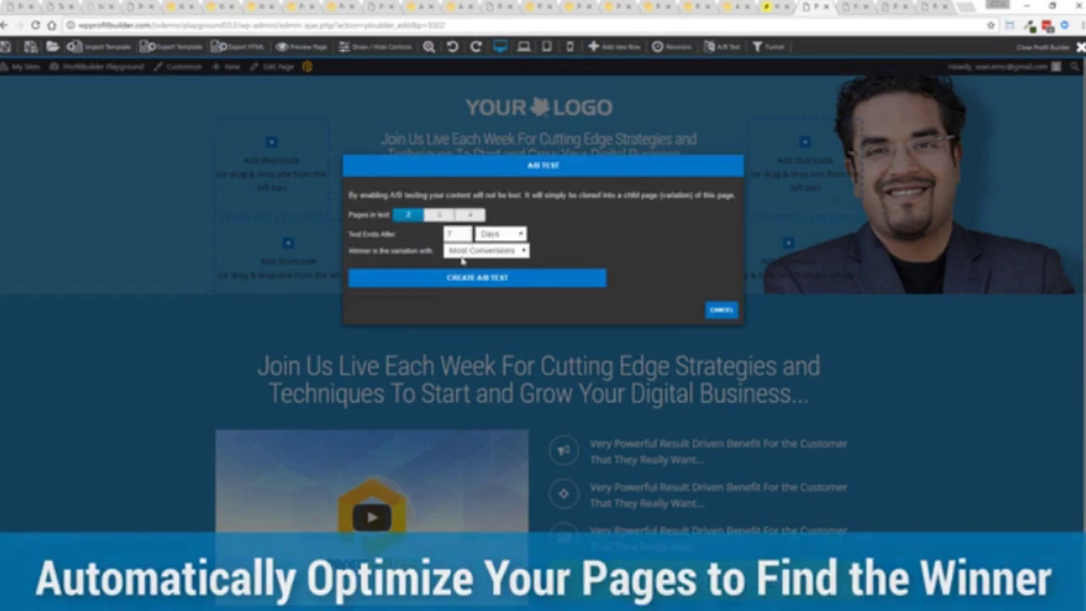
pyautogui.click(508, 251)
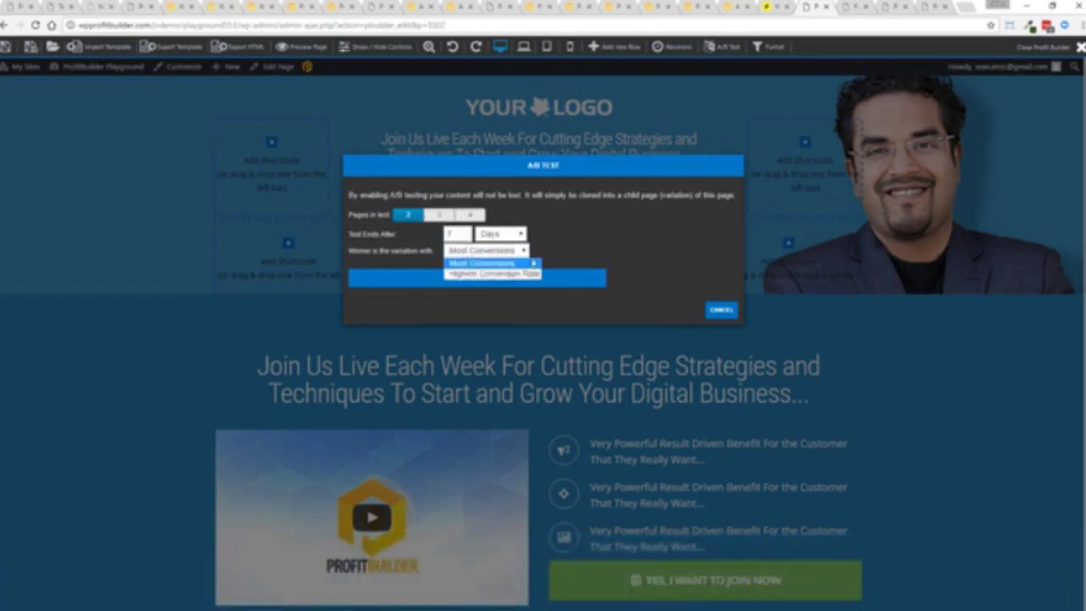
pyautogui.click(565, 249)
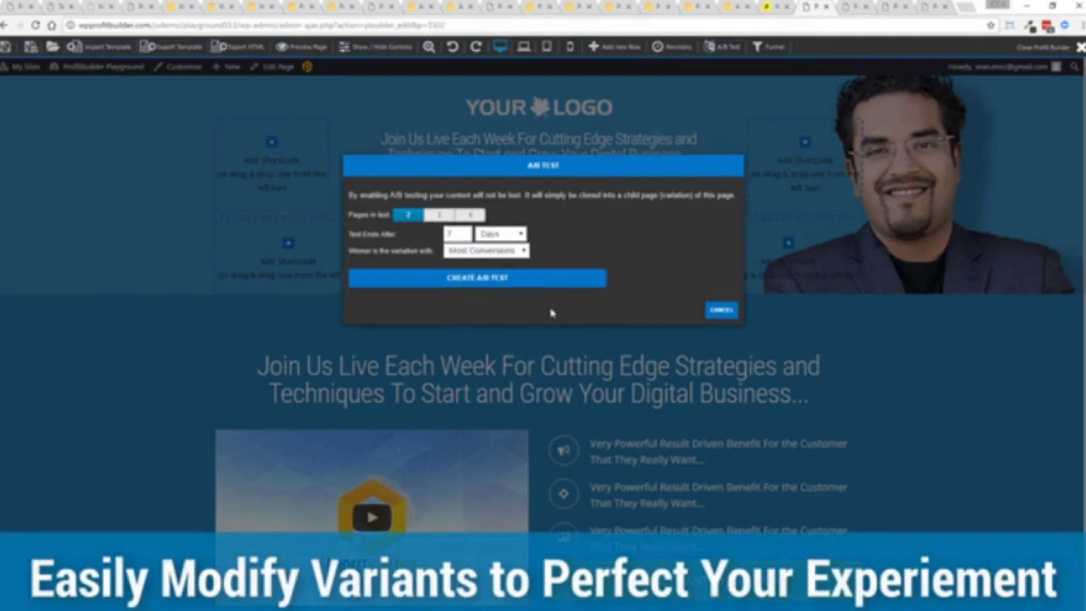
pyautogui.click(721, 309)
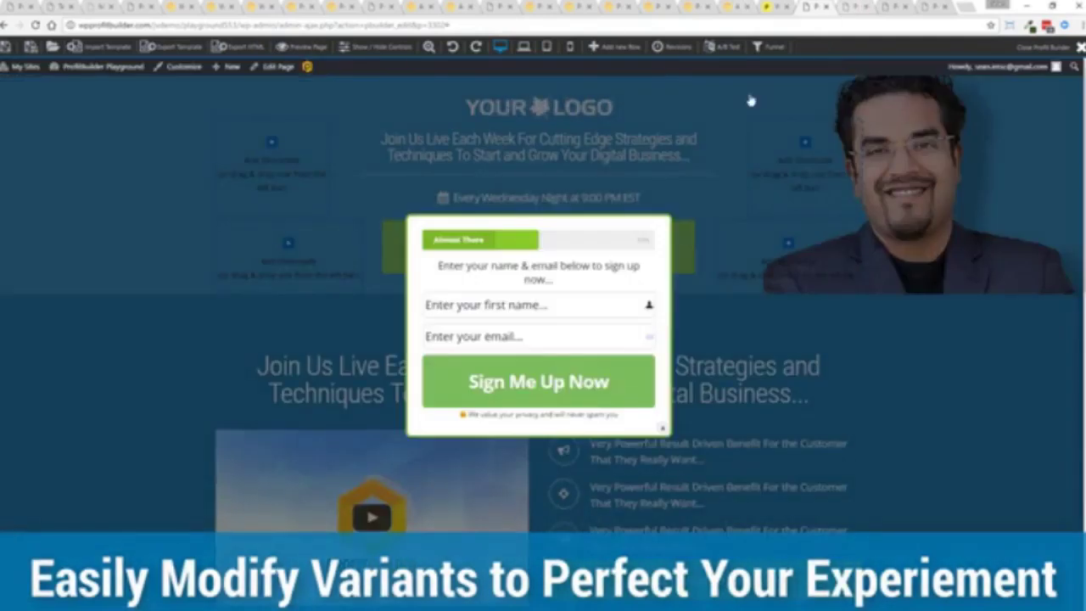
# Step: Dismiss the signup popup and create a new funnel named 'Test Funnel'
pyautogui.click(662, 427)
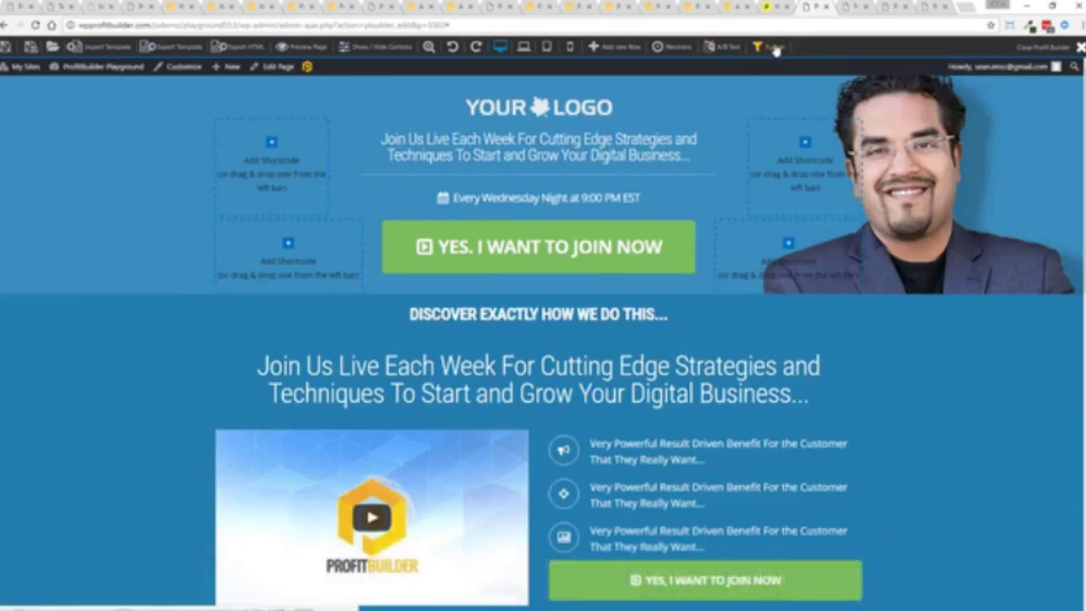
pyautogui.click(774, 49)
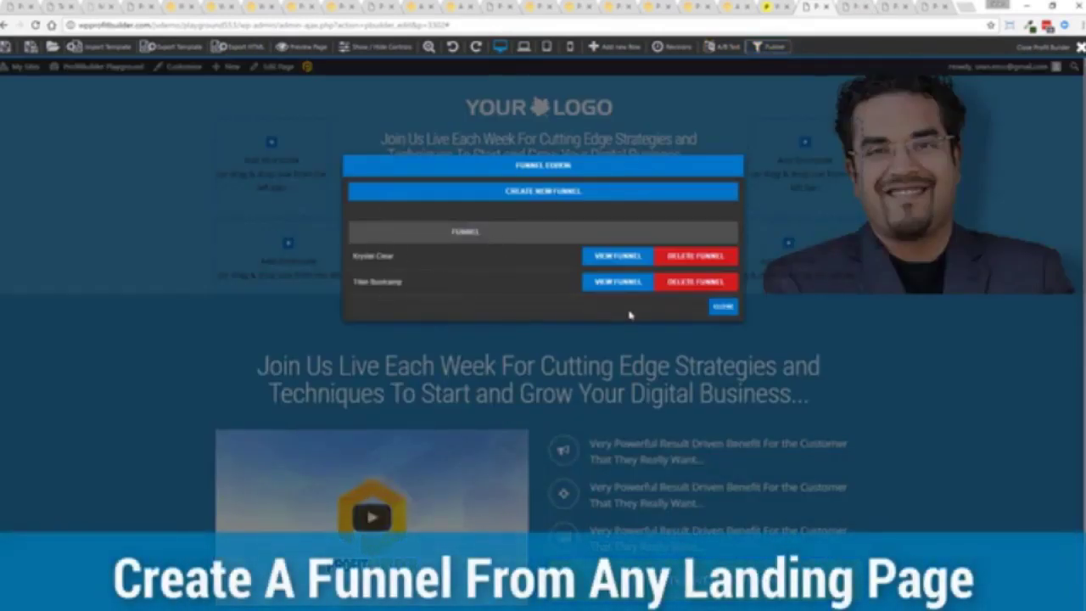
pyautogui.click(526, 196)
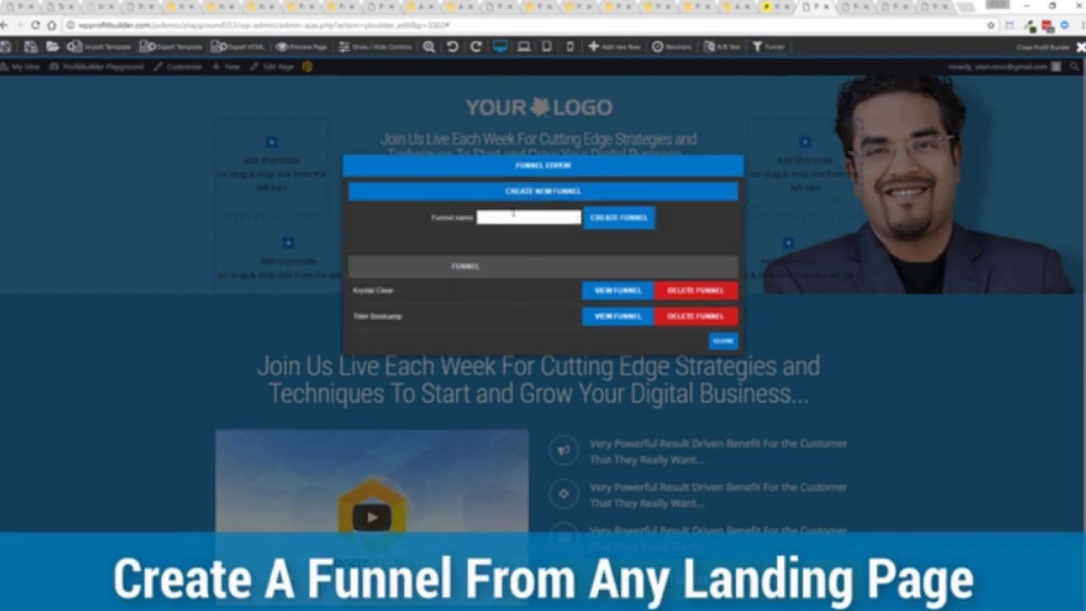
pyautogui.write('Test Funnel')
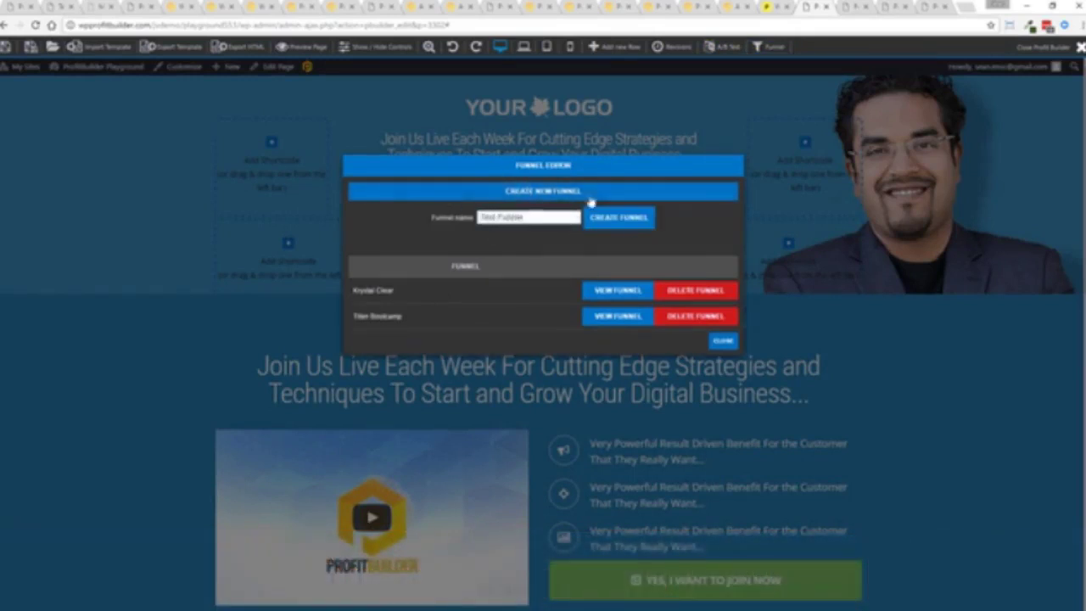
pyautogui.click(618, 217)
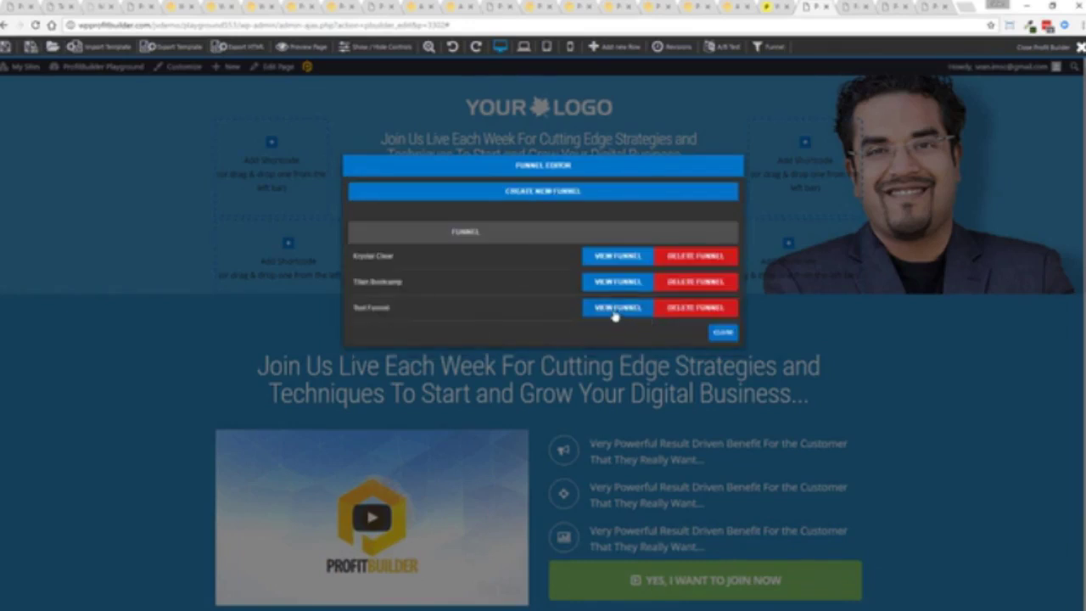
# Step: Add the Special Webinar Registration page to Test Funnel
pyautogui.click(615, 309)
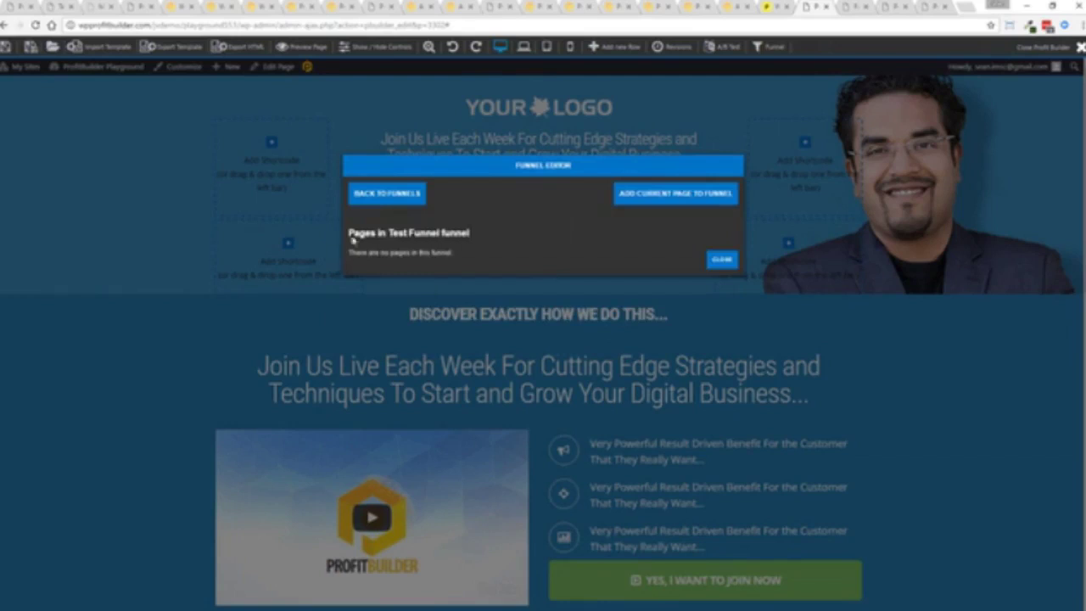
pyautogui.click(674, 194)
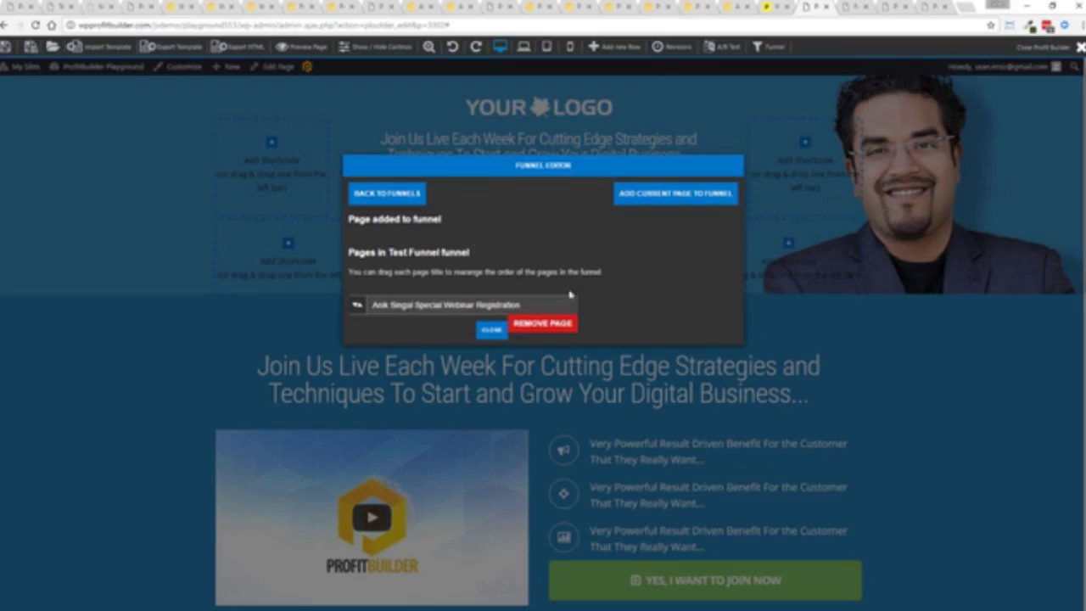
pyautogui.click(492, 330)
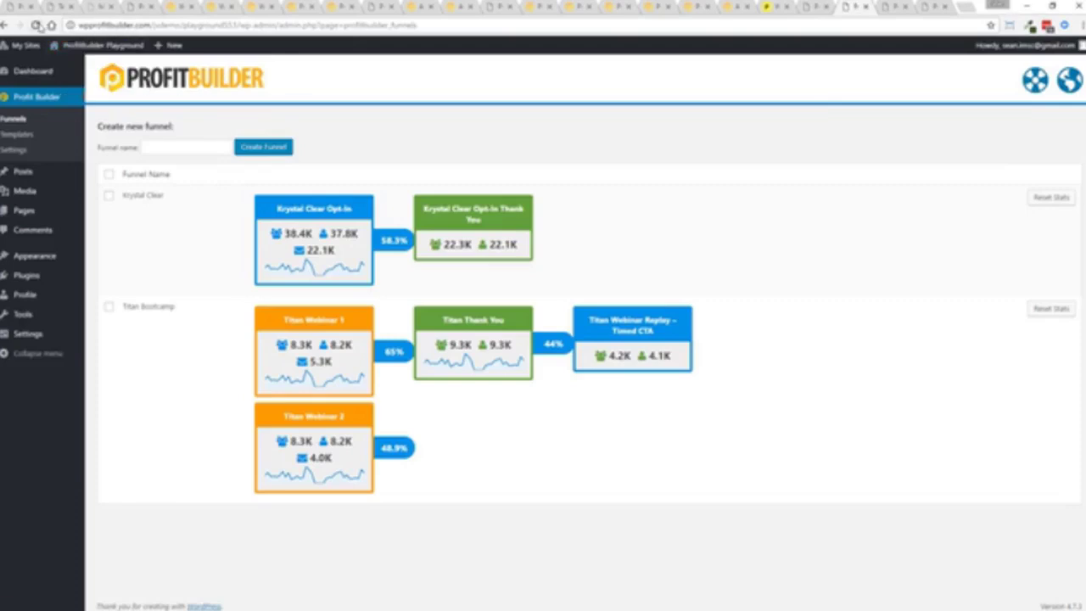
# Step: Reload the Funnels dashboard to list Test Funnel, and inspect Titan Bootcamp's pages
pyautogui.click(35, 25)
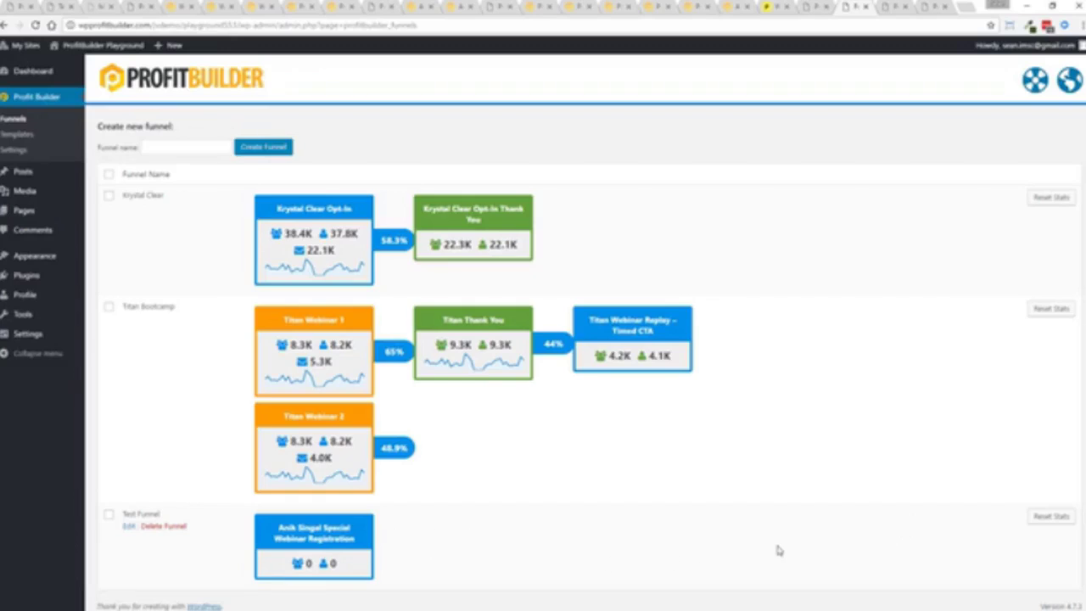
pyautogui.moveTo(148, 308)
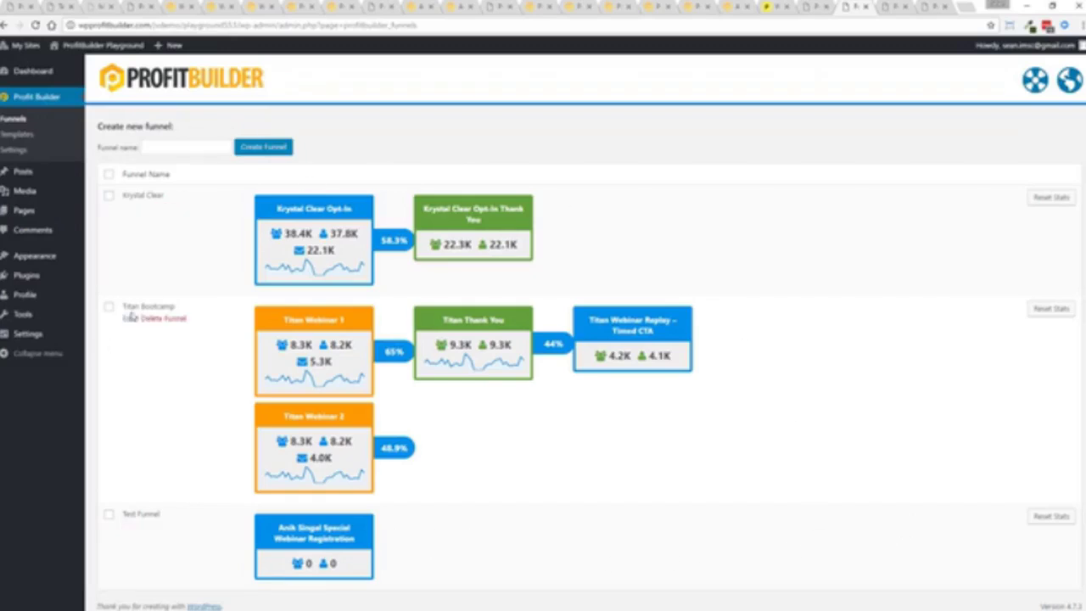
pyautogui.click(128, 321)
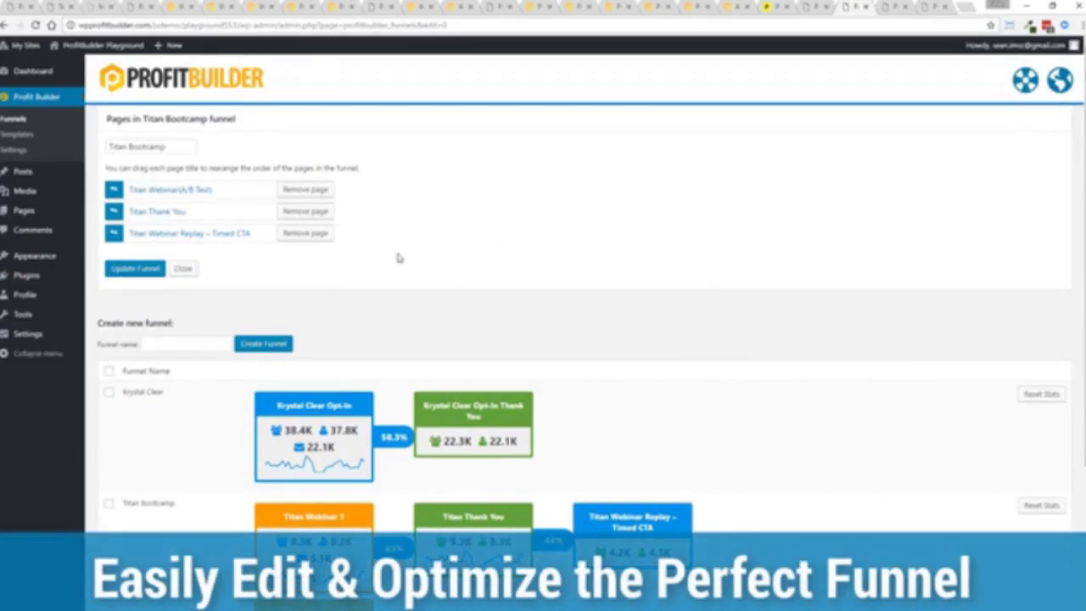
pyautogui.click(183, 269)
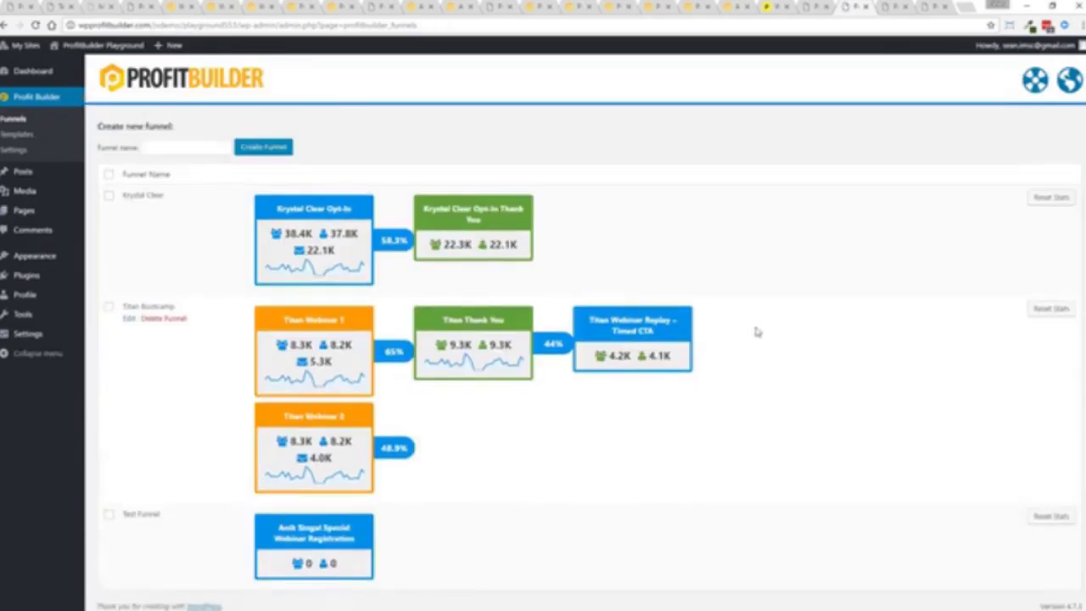
# Step: Inspect the Titan Webinar page's A/B Test and Funnel boxes, then return to the landing page editor
pyautogui.click(885, 6)
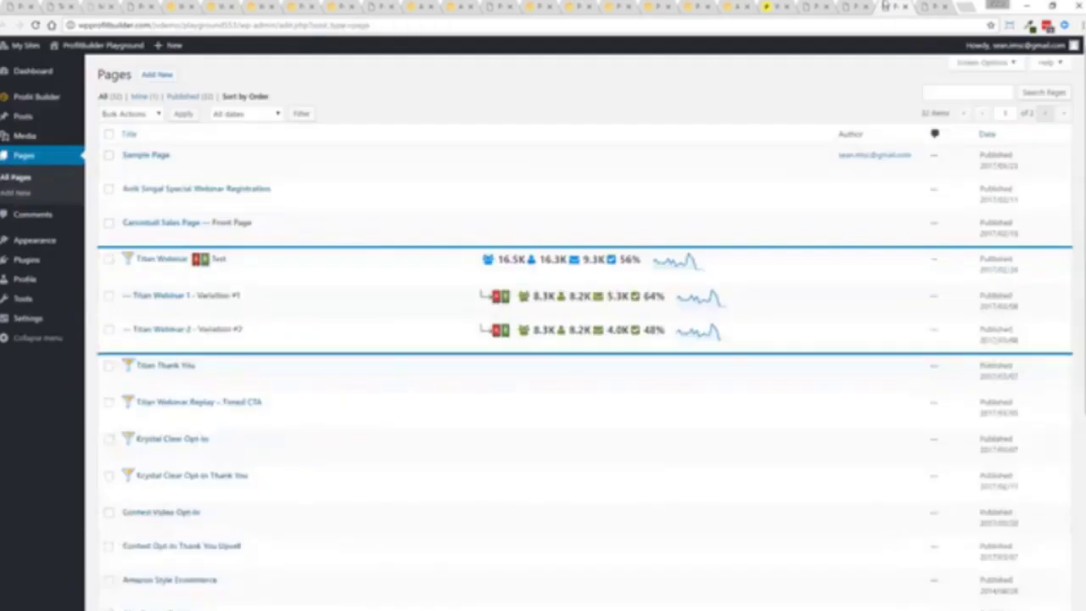
pyautogui.click(130, 277)
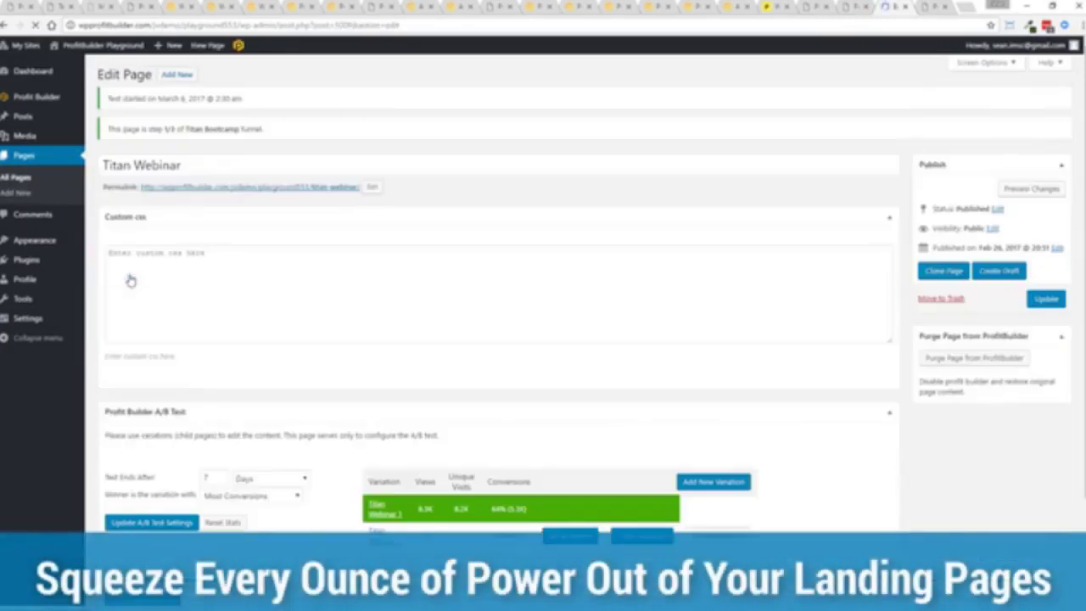
pyautogui.scroll(-3, 419, 429)
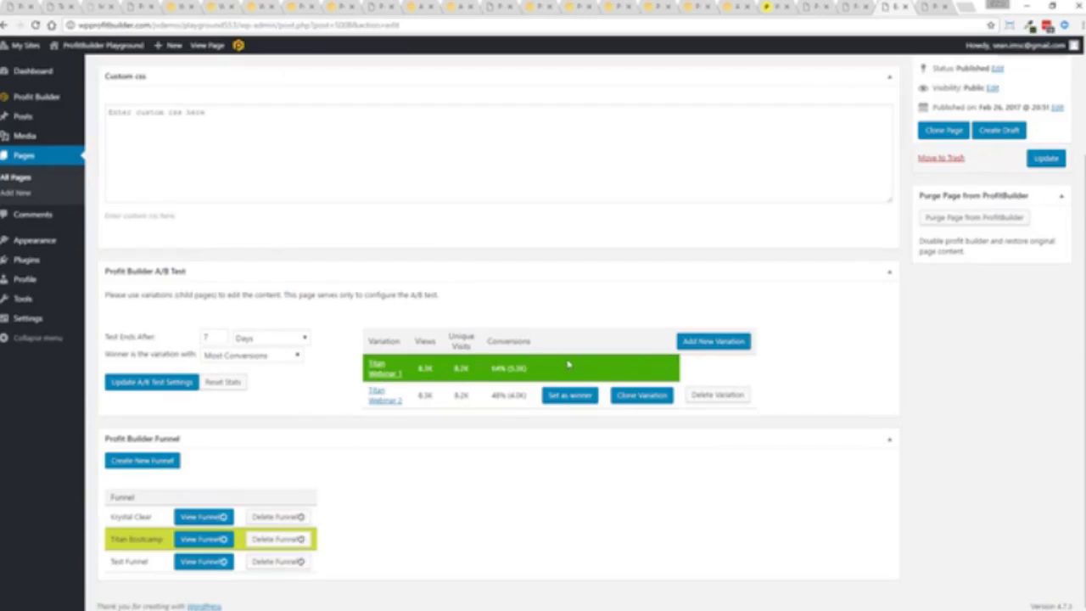
pyautogui.scroll(2, 569, 364)
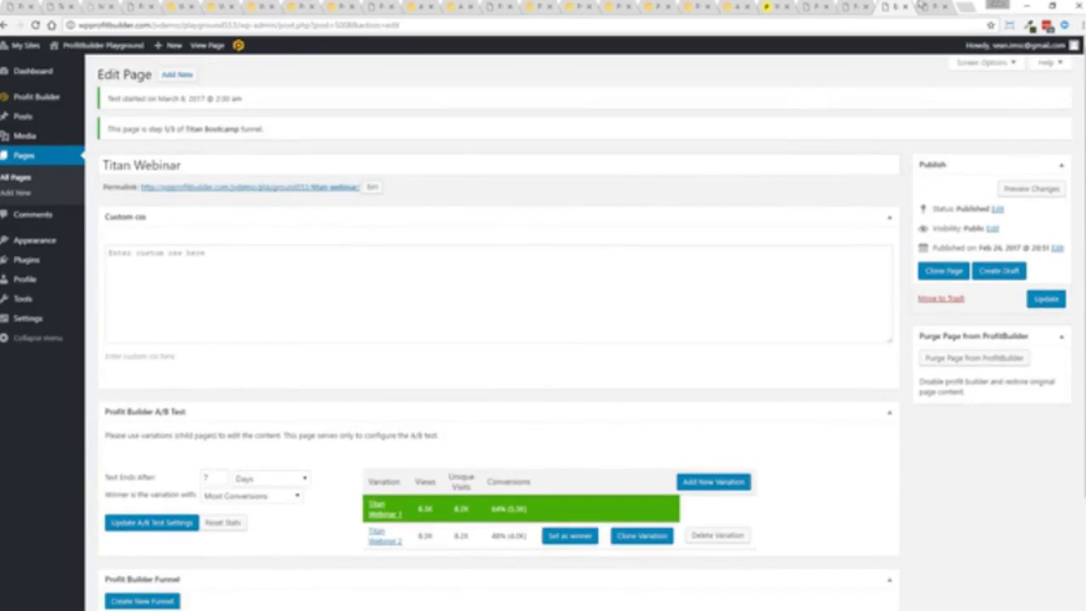
pyautogui.click(20, 6)
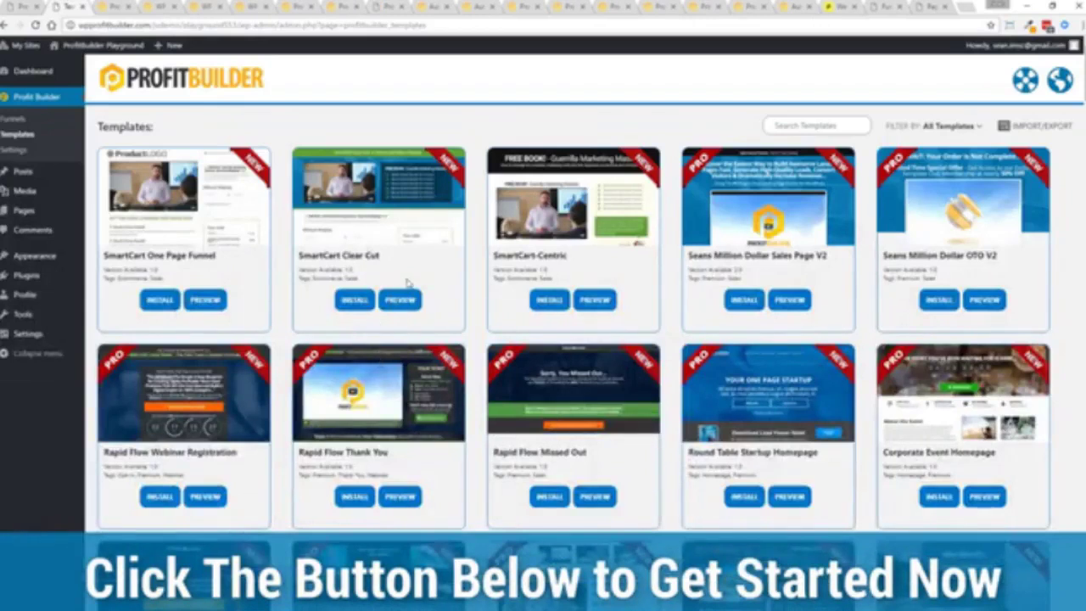
# Step: Scroll through the ProfitBuilder template gallery grid
pyautogui.scroll(-1, 407, 283)
pyautogui.scroll(-1, 407, 283)
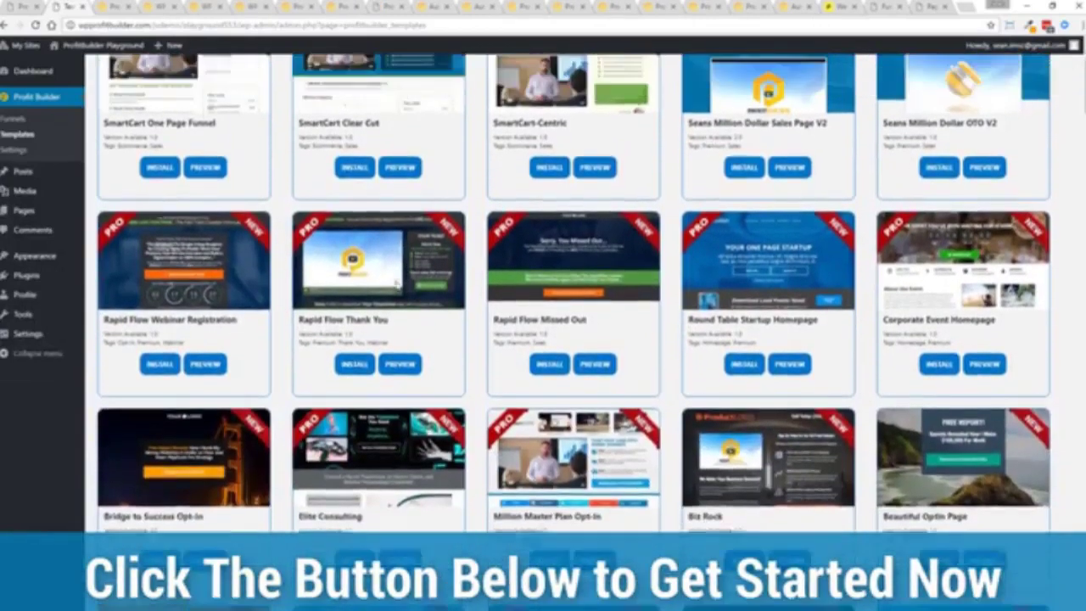
pyautogui.scroll(1, 397, 288)
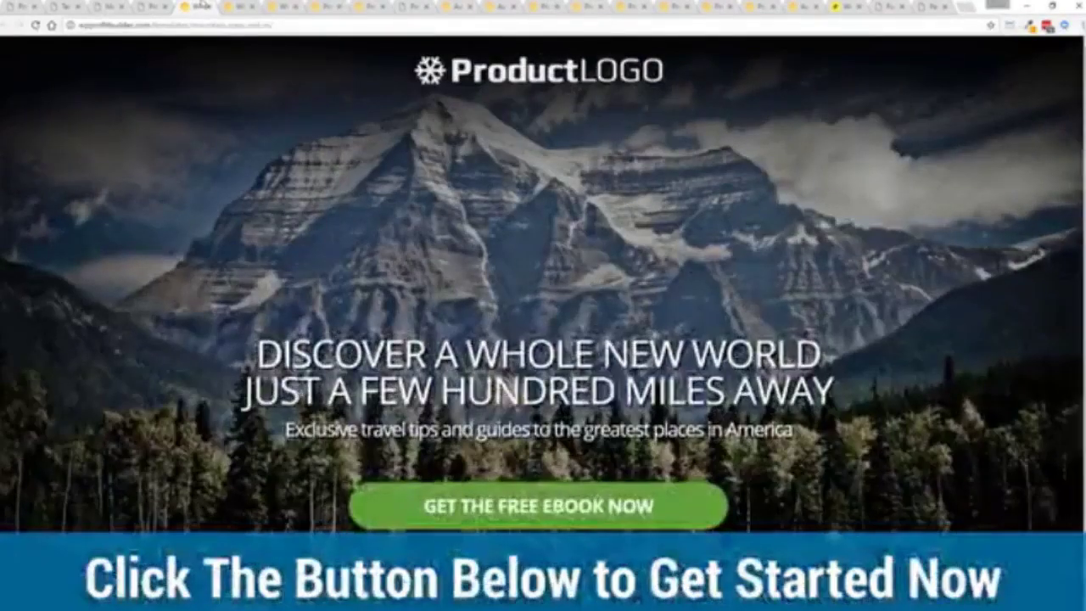
# Step: Try the mountain template's free-ebook opt-in, then view the restaurant, video and Master Class previews
pyautogui.click(517, 497)
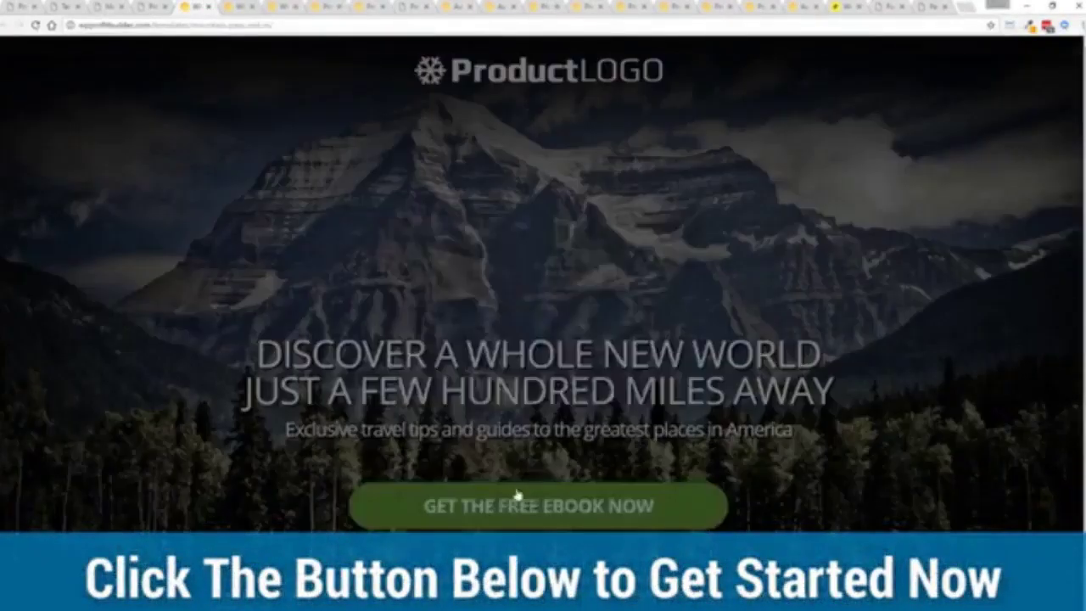
pyautogui.click(687, 394)
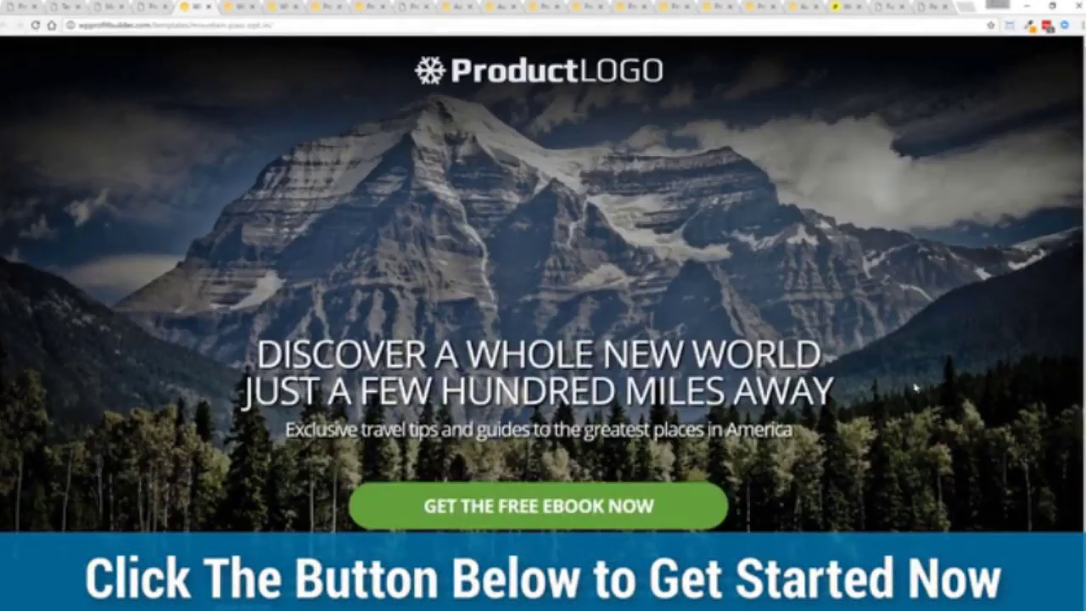
pyautogui.click(239, 7)
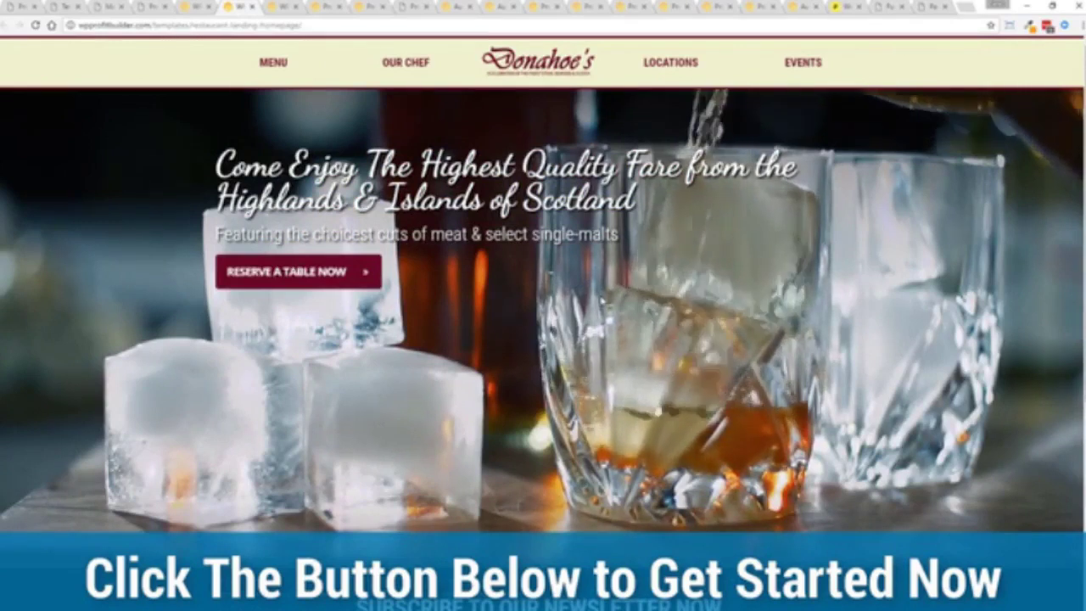
pyautogui.click(274, 6)
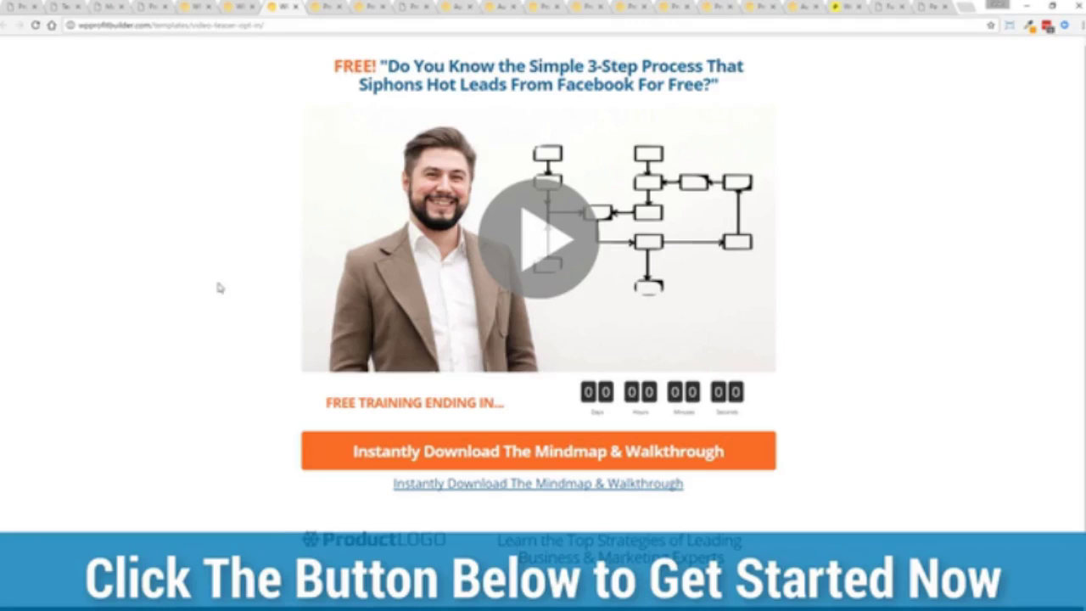
pyautogui.hotkey('ctrl', 'Tab')
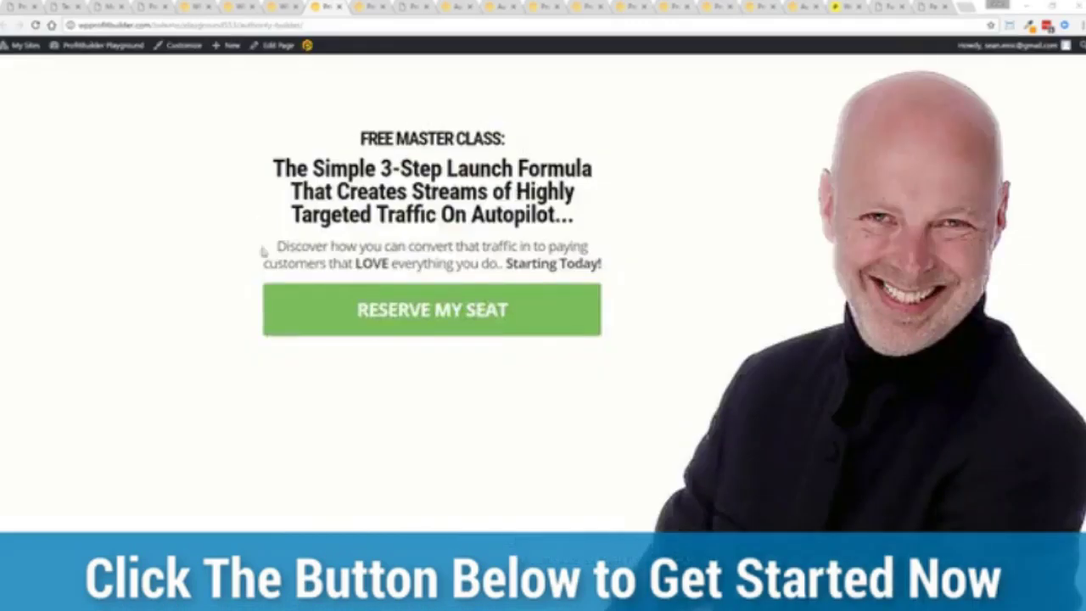